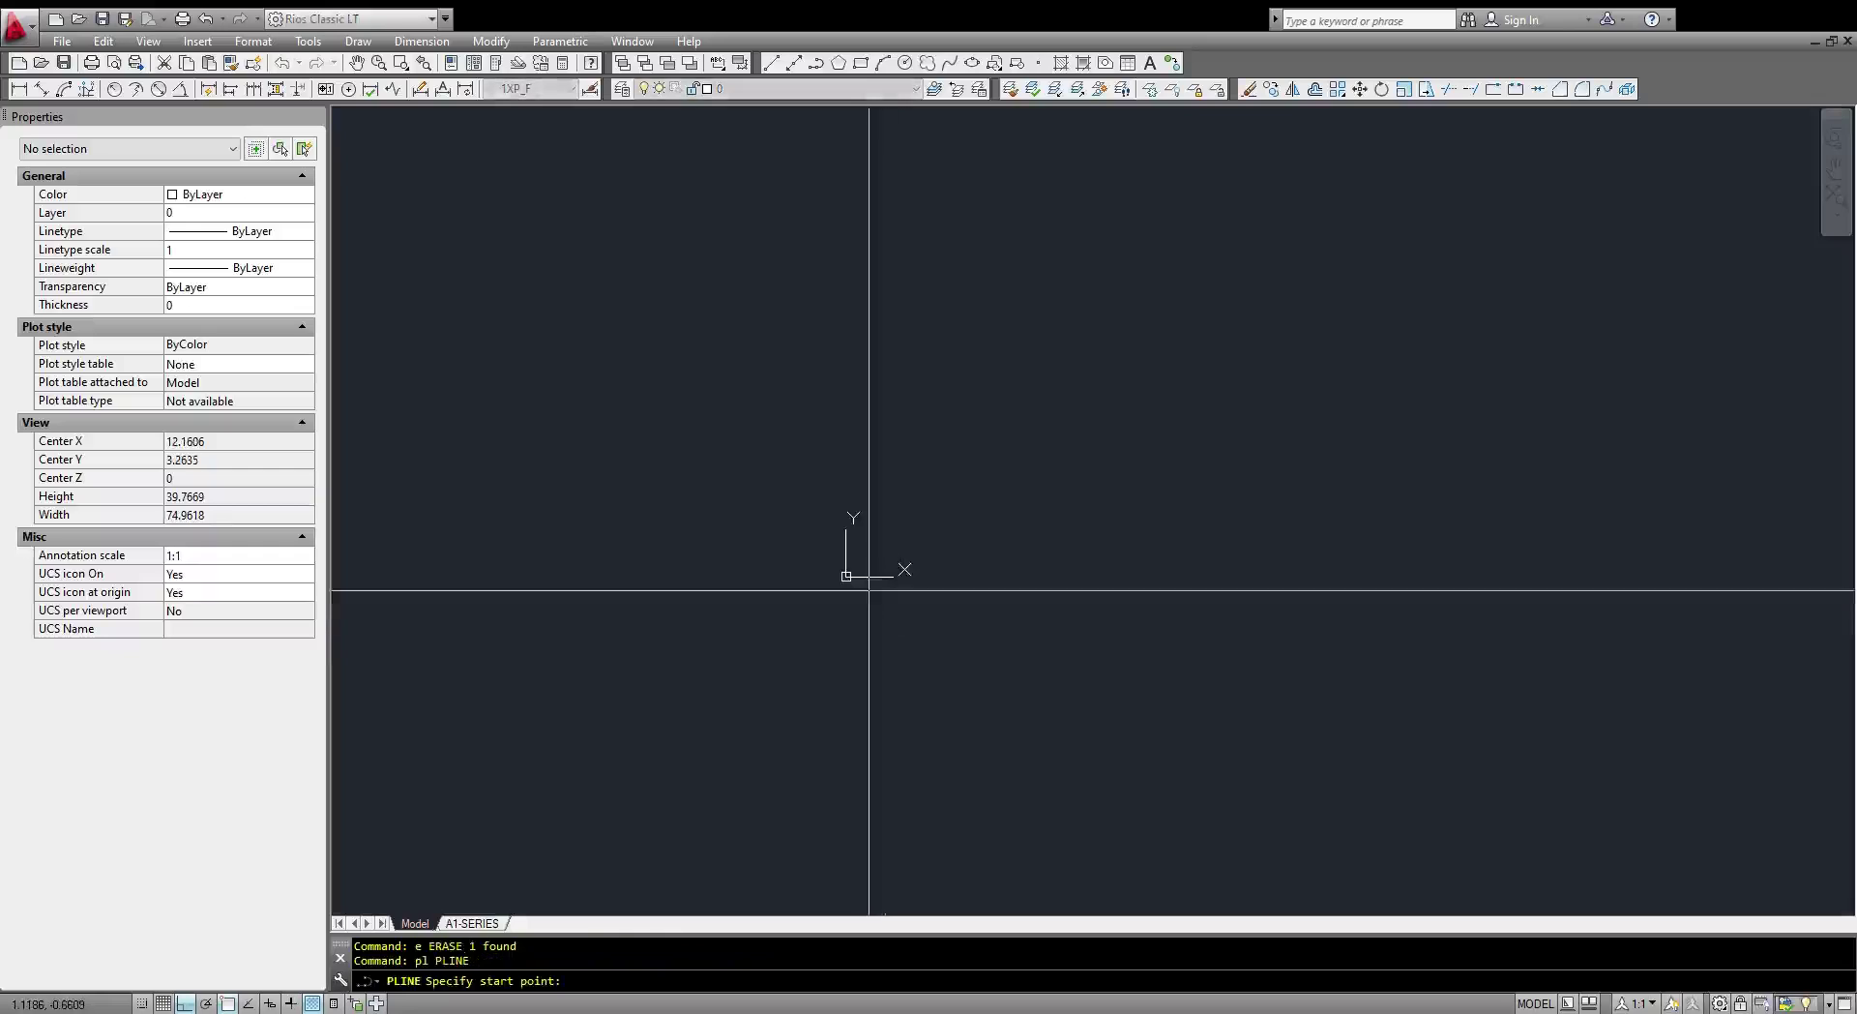
# Draw a vertical ray pointing downward, a short distance to the right of the origin.
pyautogui.press('Escape')
pyautogui.write('ray')
pyautogui.press('Return')
pyautogui.click(939, 349)
pyautogui.click(939, 554)
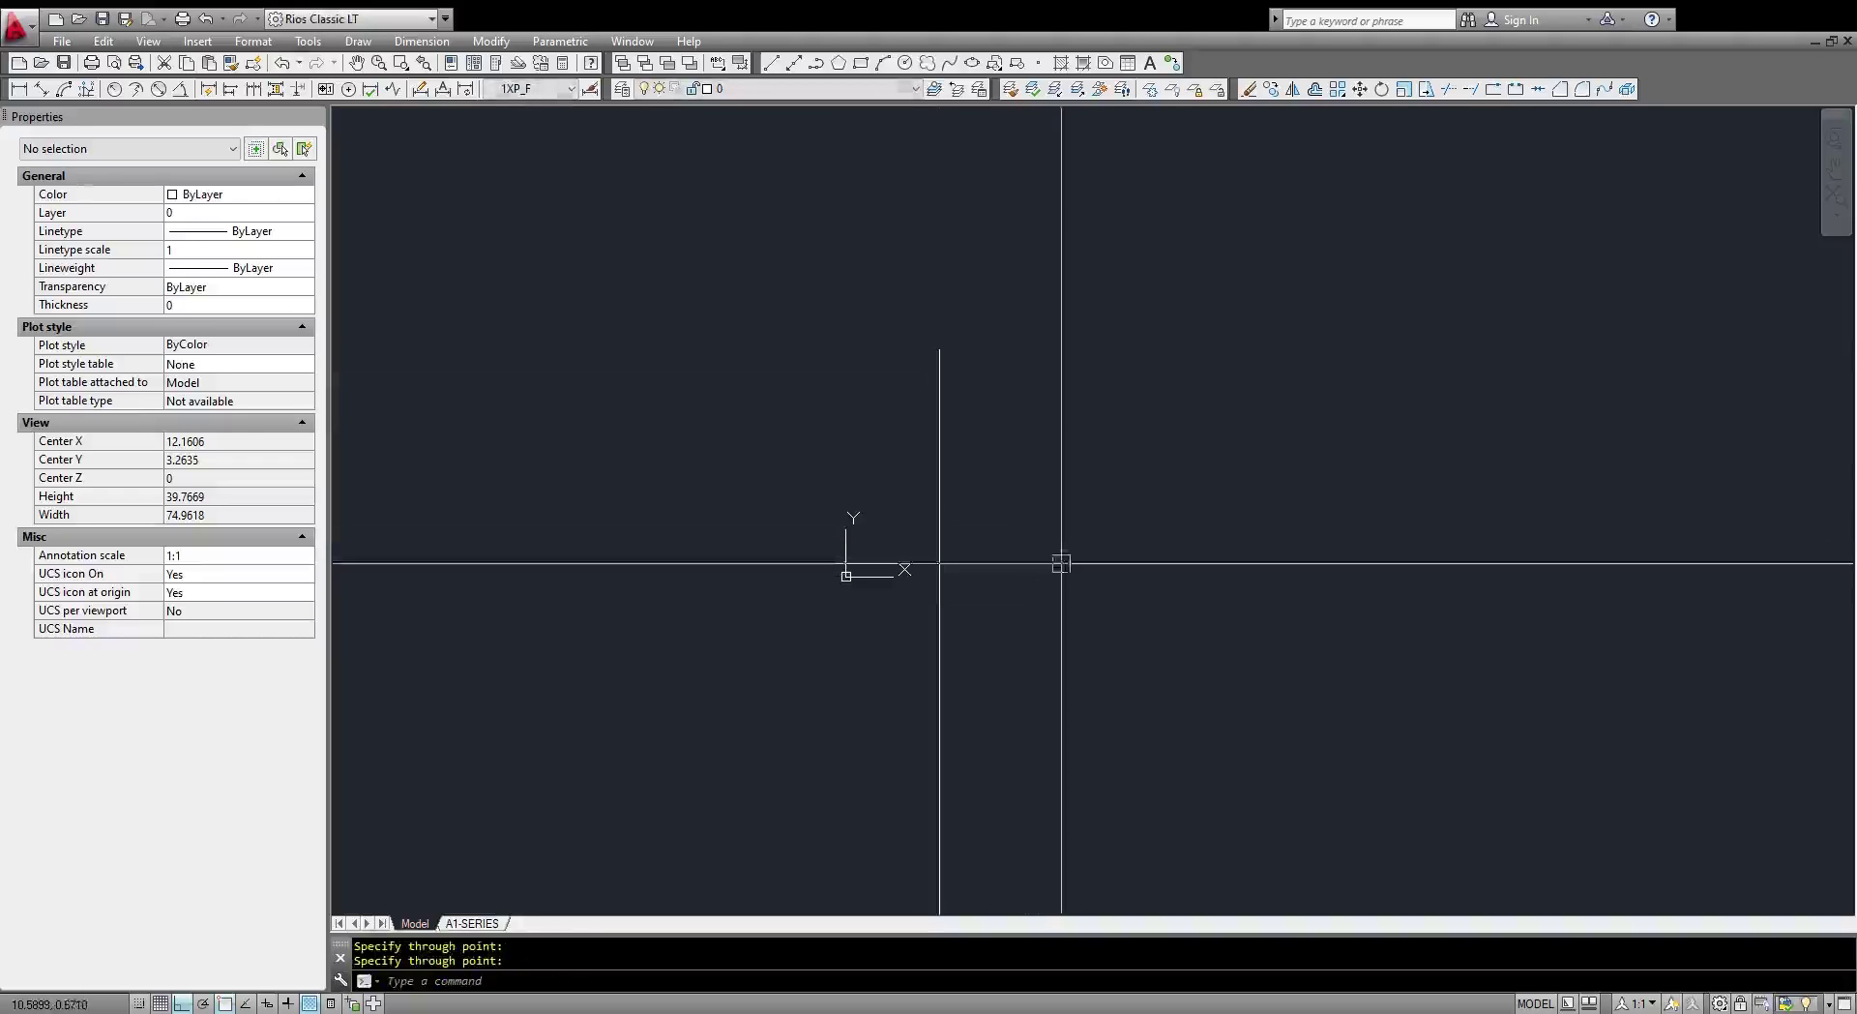
pyautogui.press('Return')
# Offset the vertical ray by 12 to its right side.
pyautogui.write('o')
pyautogui.press('Return')
pyautogui.write('12')
pyautogui.press('Return')
pyautogui.click(933, 480)
pyautogui.click(1128, 514)
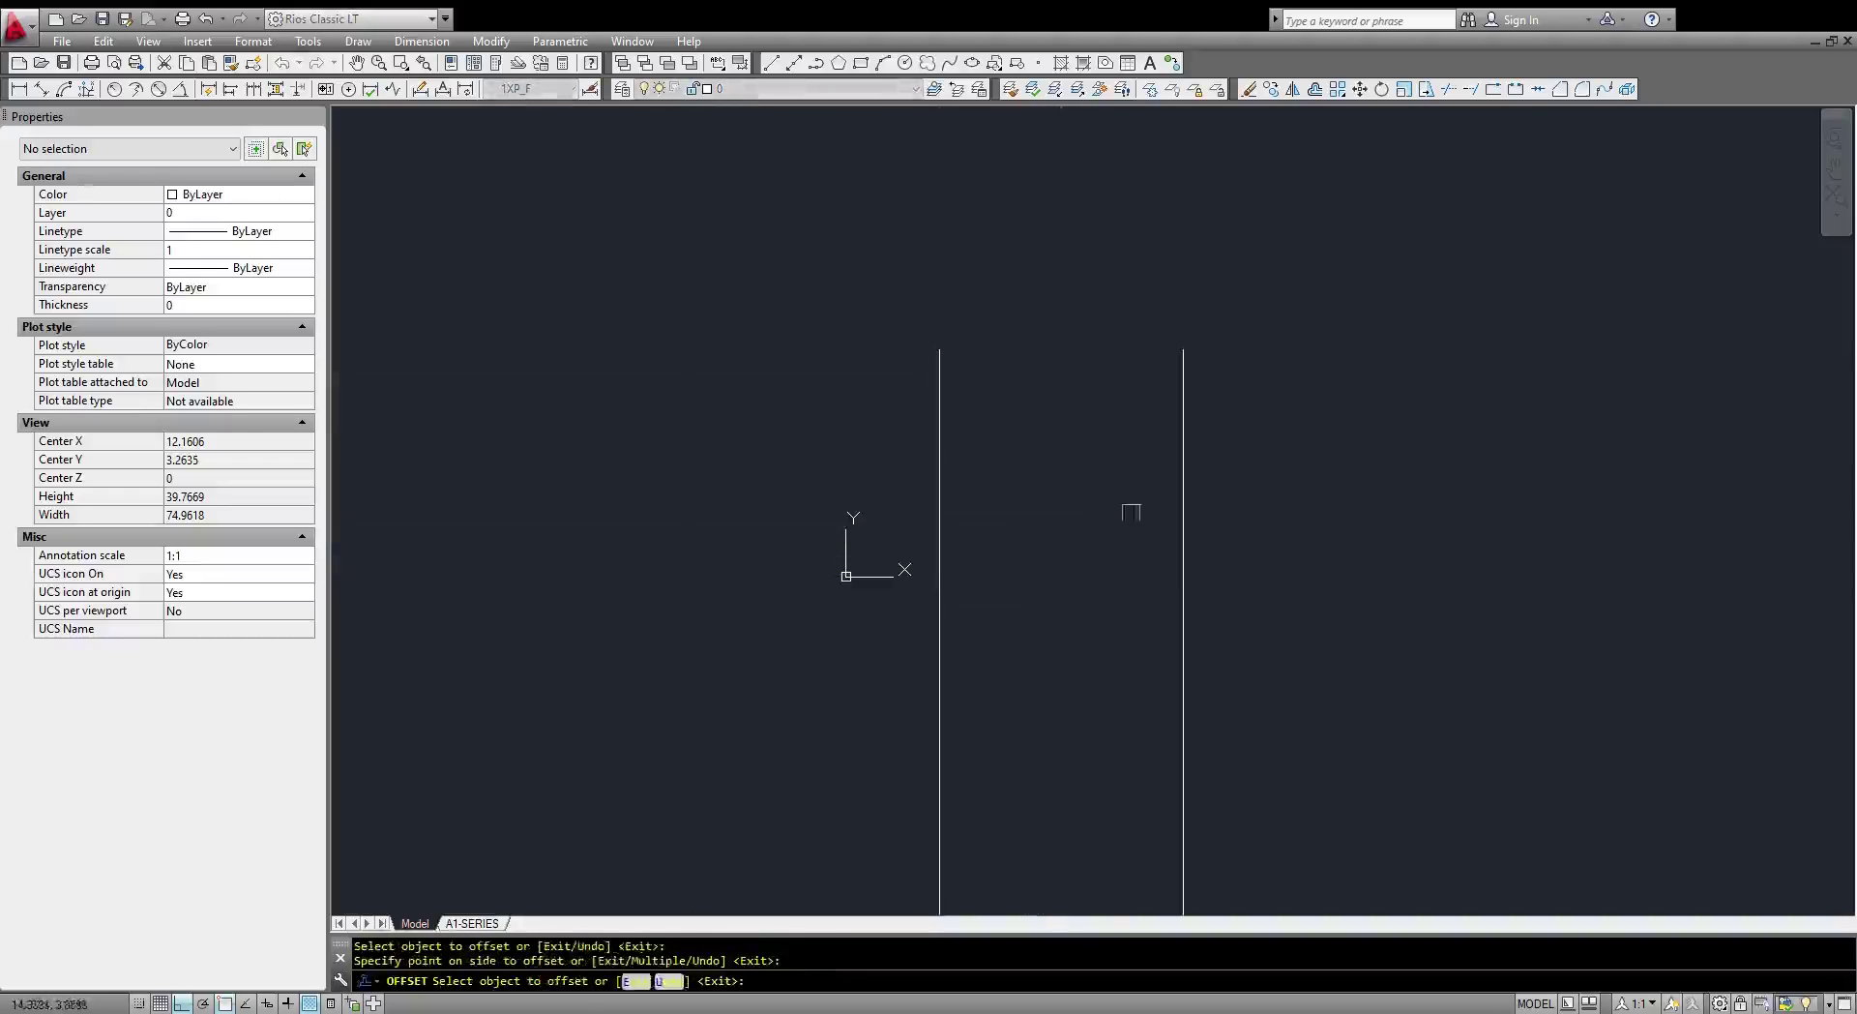
pyautogui.press('Return')
# Draw a rectangle about 12 by 1.6 units spanning the space between the two rays.
pyautogui.scroll(2, 1085, 575)
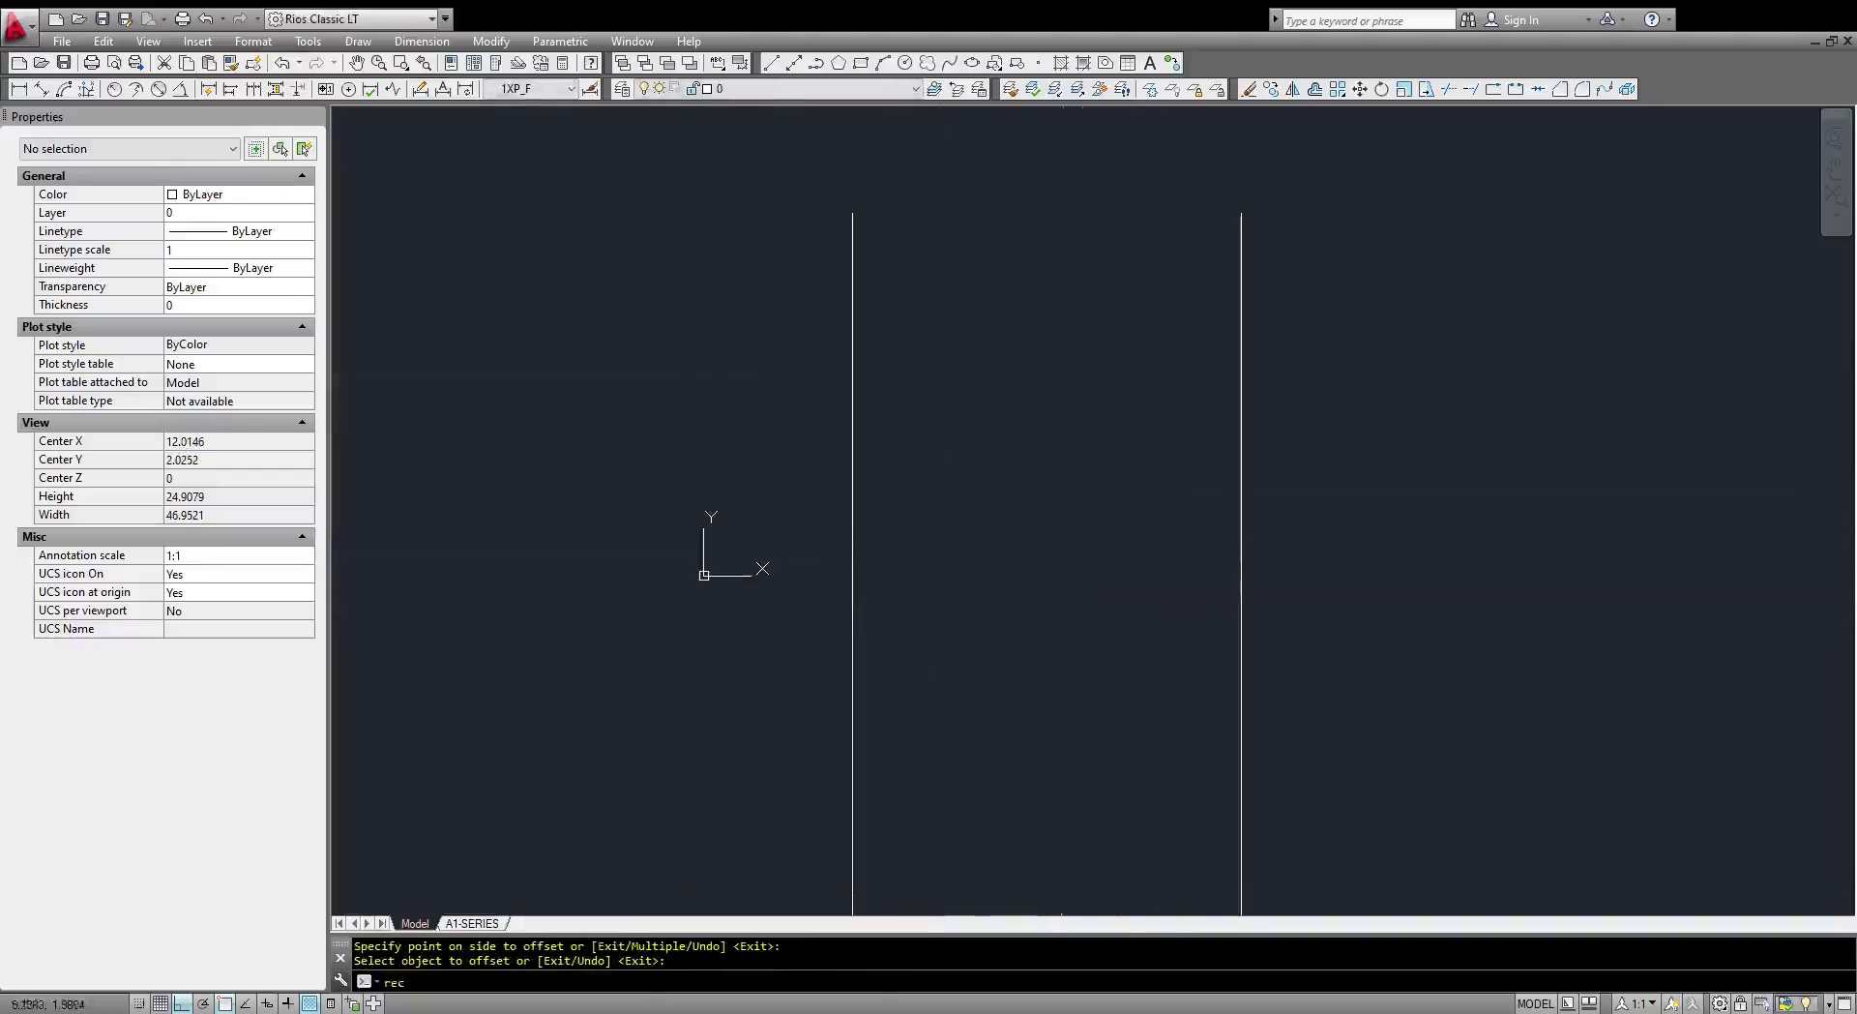
pyautogui.write('rec')
pyautogui.press('Return')
pyautogui.click(852, 510)
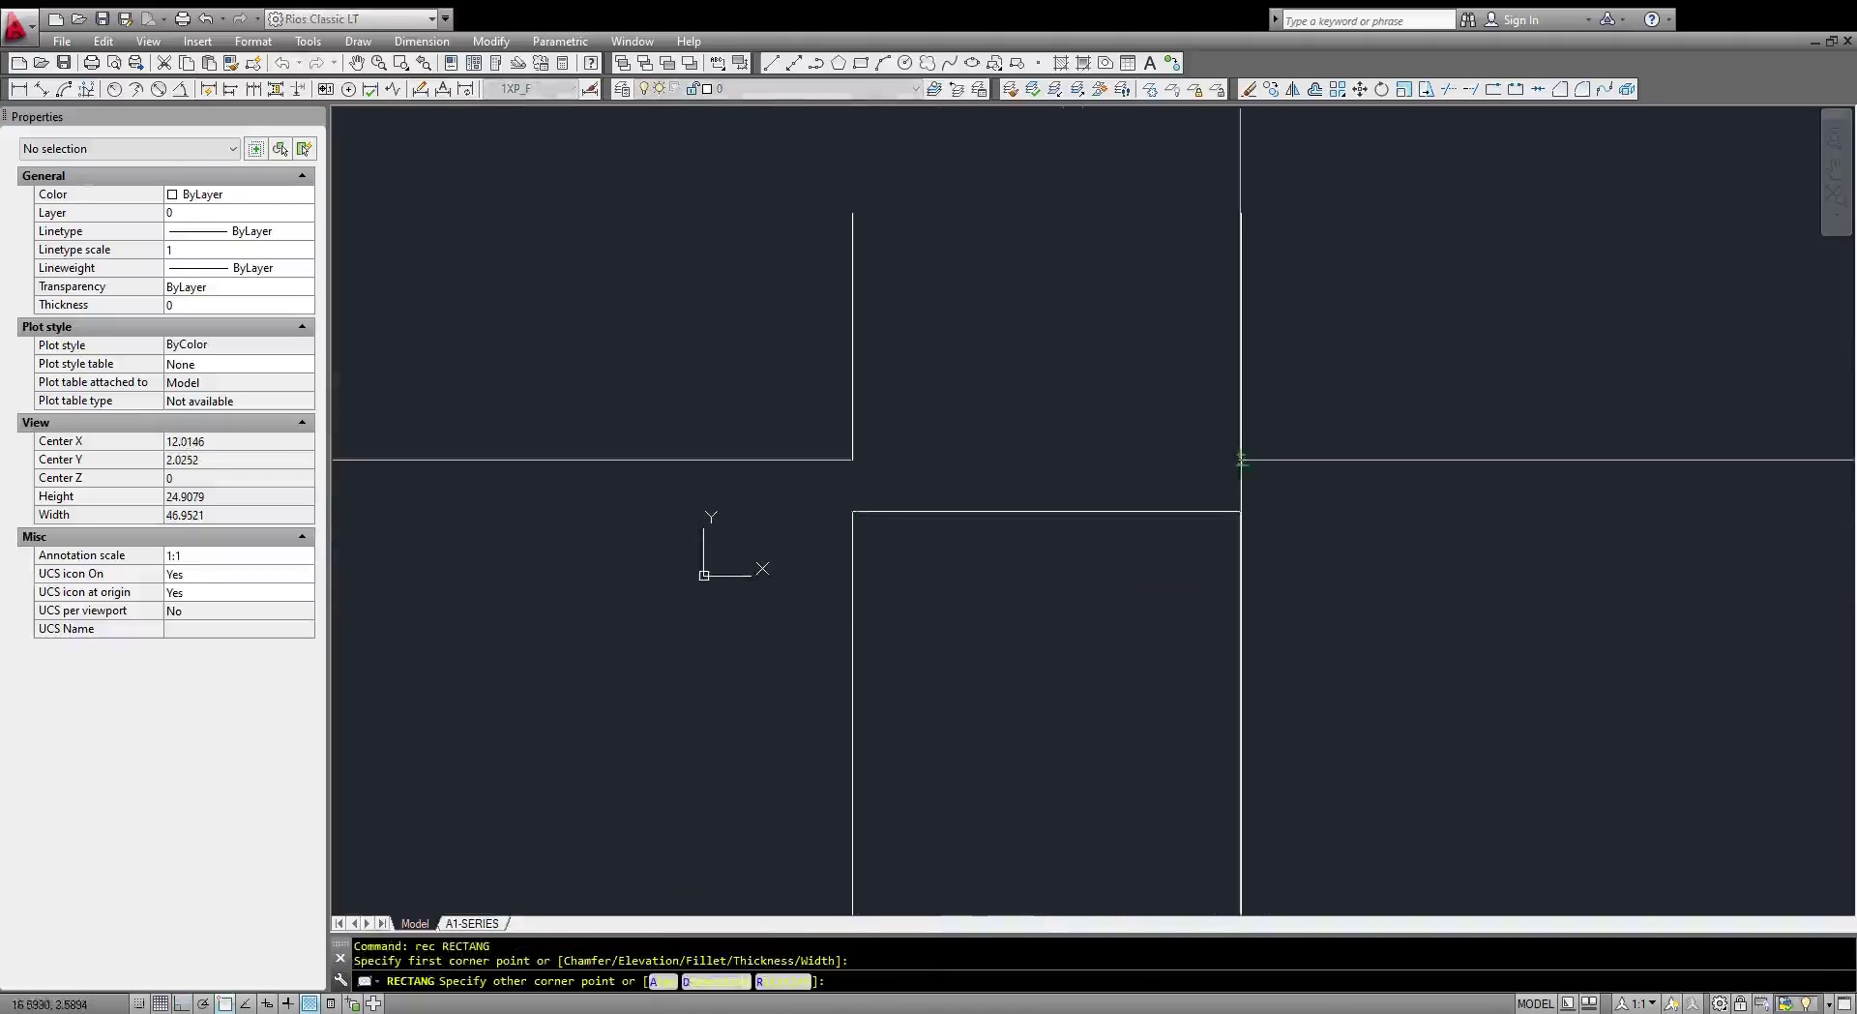
pyautogui.click(1241, 460)
# Erase the two vertical construction rays, keeping only the rectangle.
pyautogui.click(1273, 406)
pyautogui.click(1111, 345)
pyautogui.click(880, 361)
pyautogui.click(811, 340)
pyautogui.write('e')
pyautogui.press('Return')
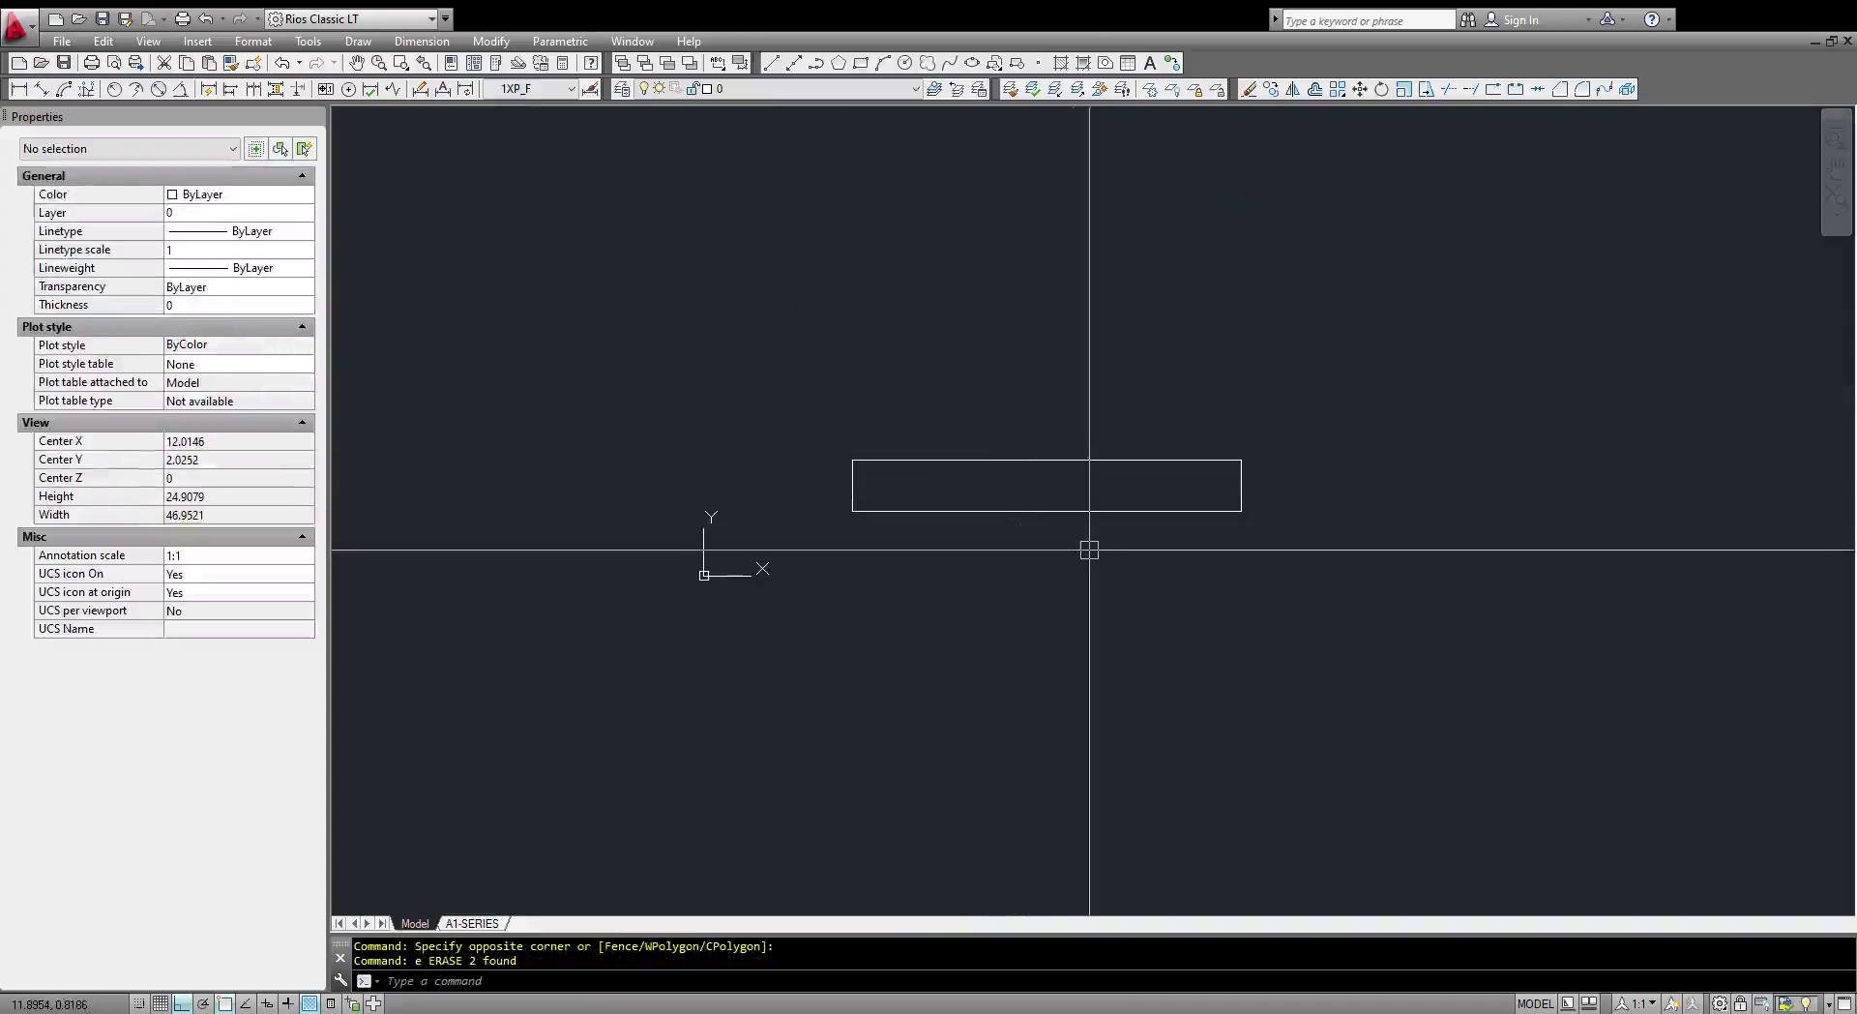
# Move the rectangle to the layer with the magenta colour and deselect it.
pyautogui.scroll(-2, 1142, 553)
pyautogui.moveTo(1142, 556); pyautogui.dragTo(1149, 573, button='middle')
pyautogui.scroll(4, 1141, 566)
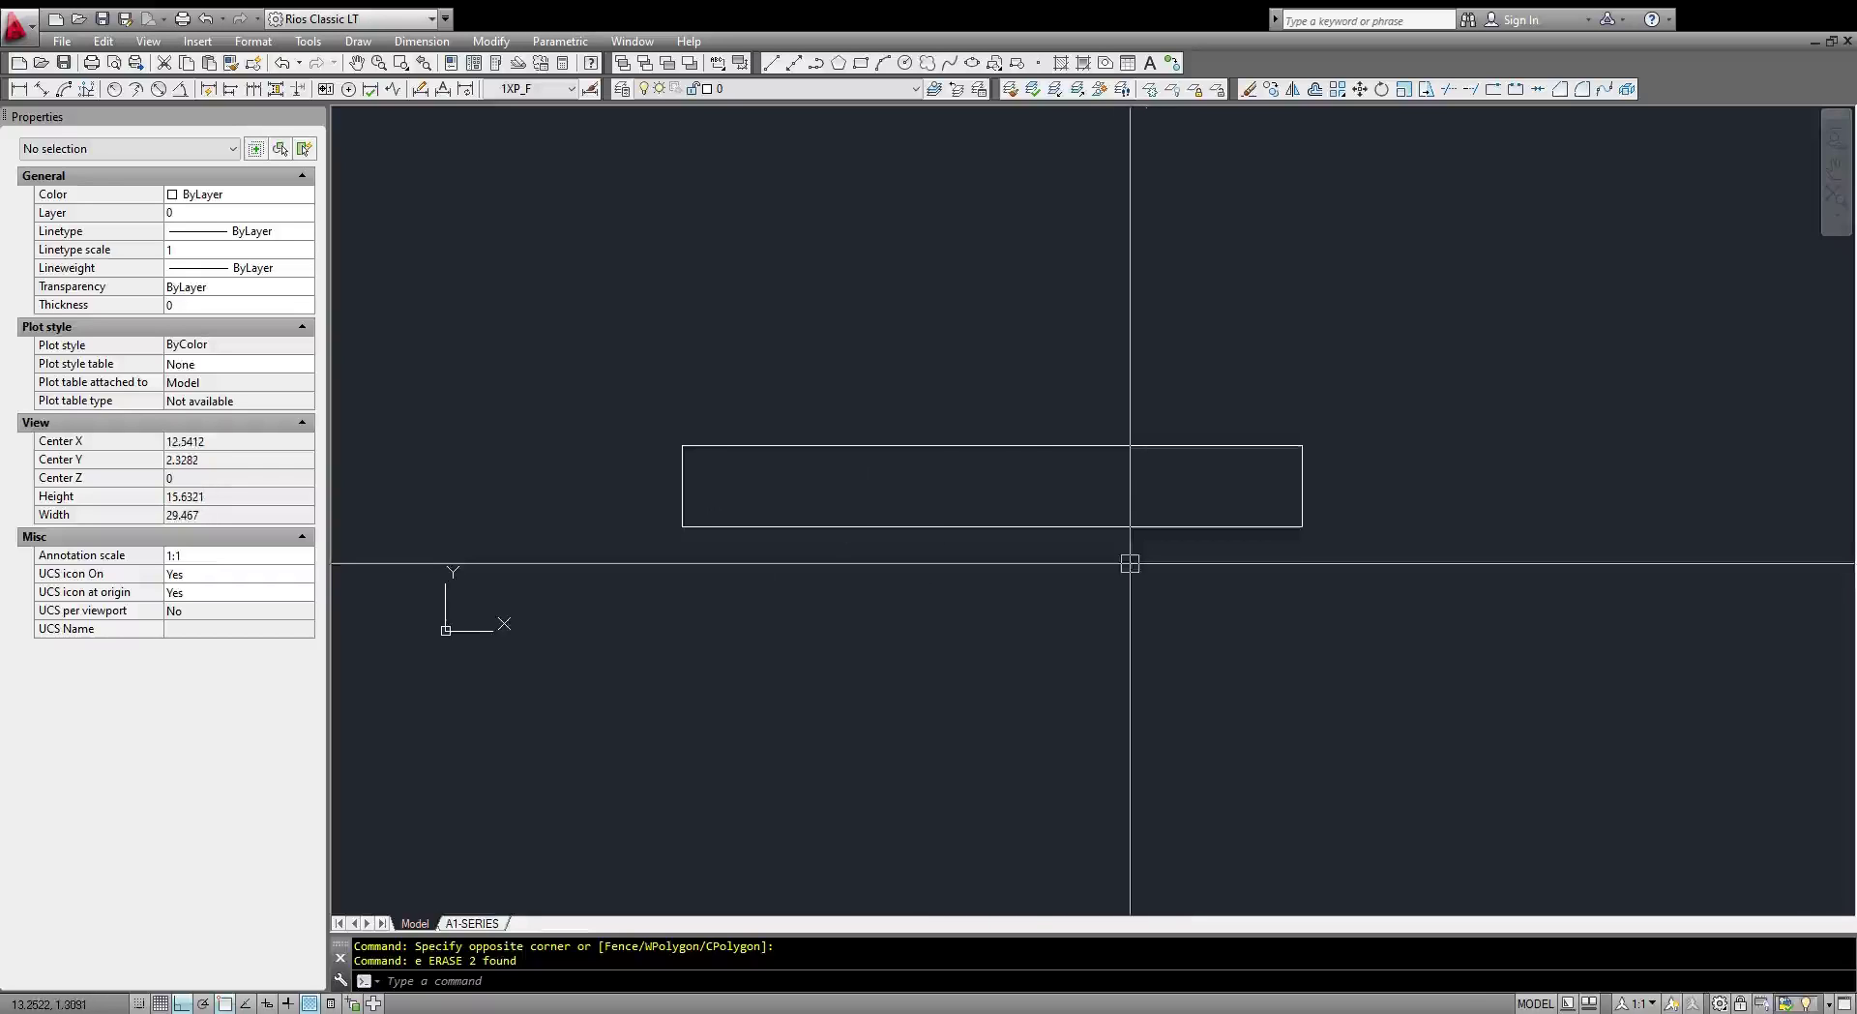
pyautogui.click(890, 587)
pyautogui.click(769, 488)
pyautogui.click(731, 89)
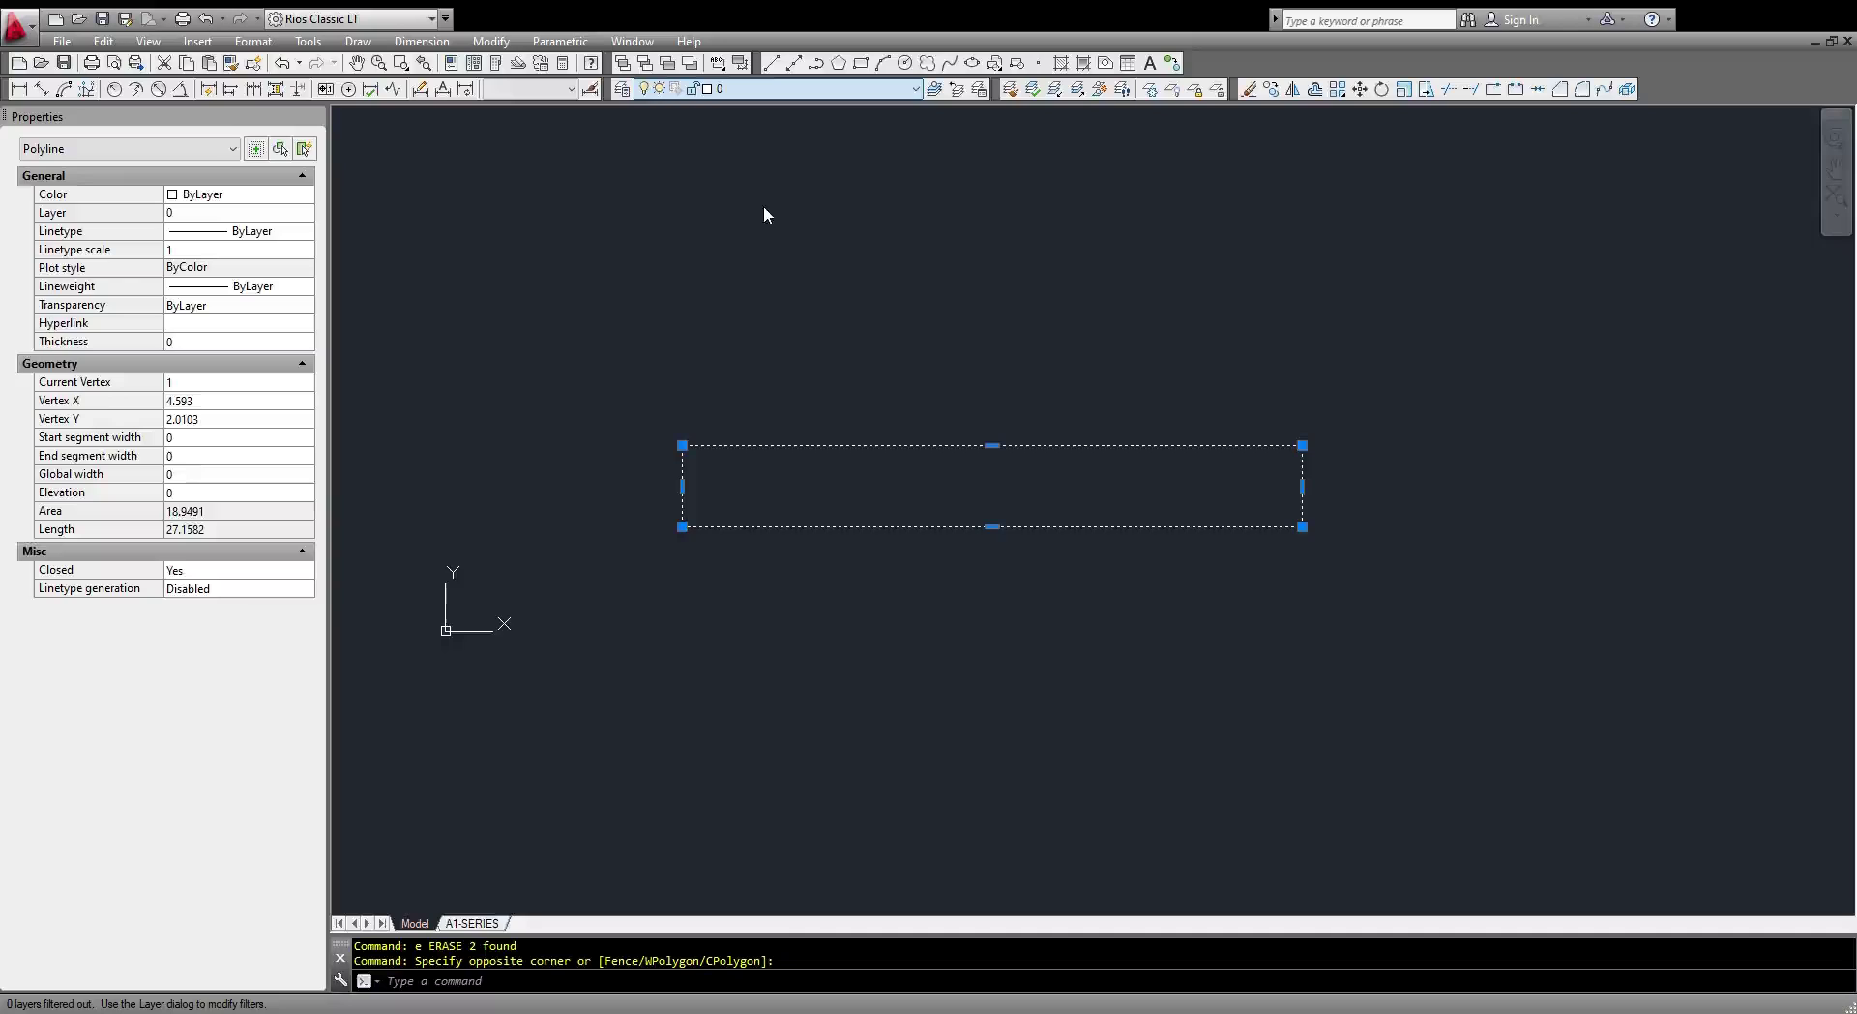
pyautogui.press('Escape')
pyautogui.press('Escape')
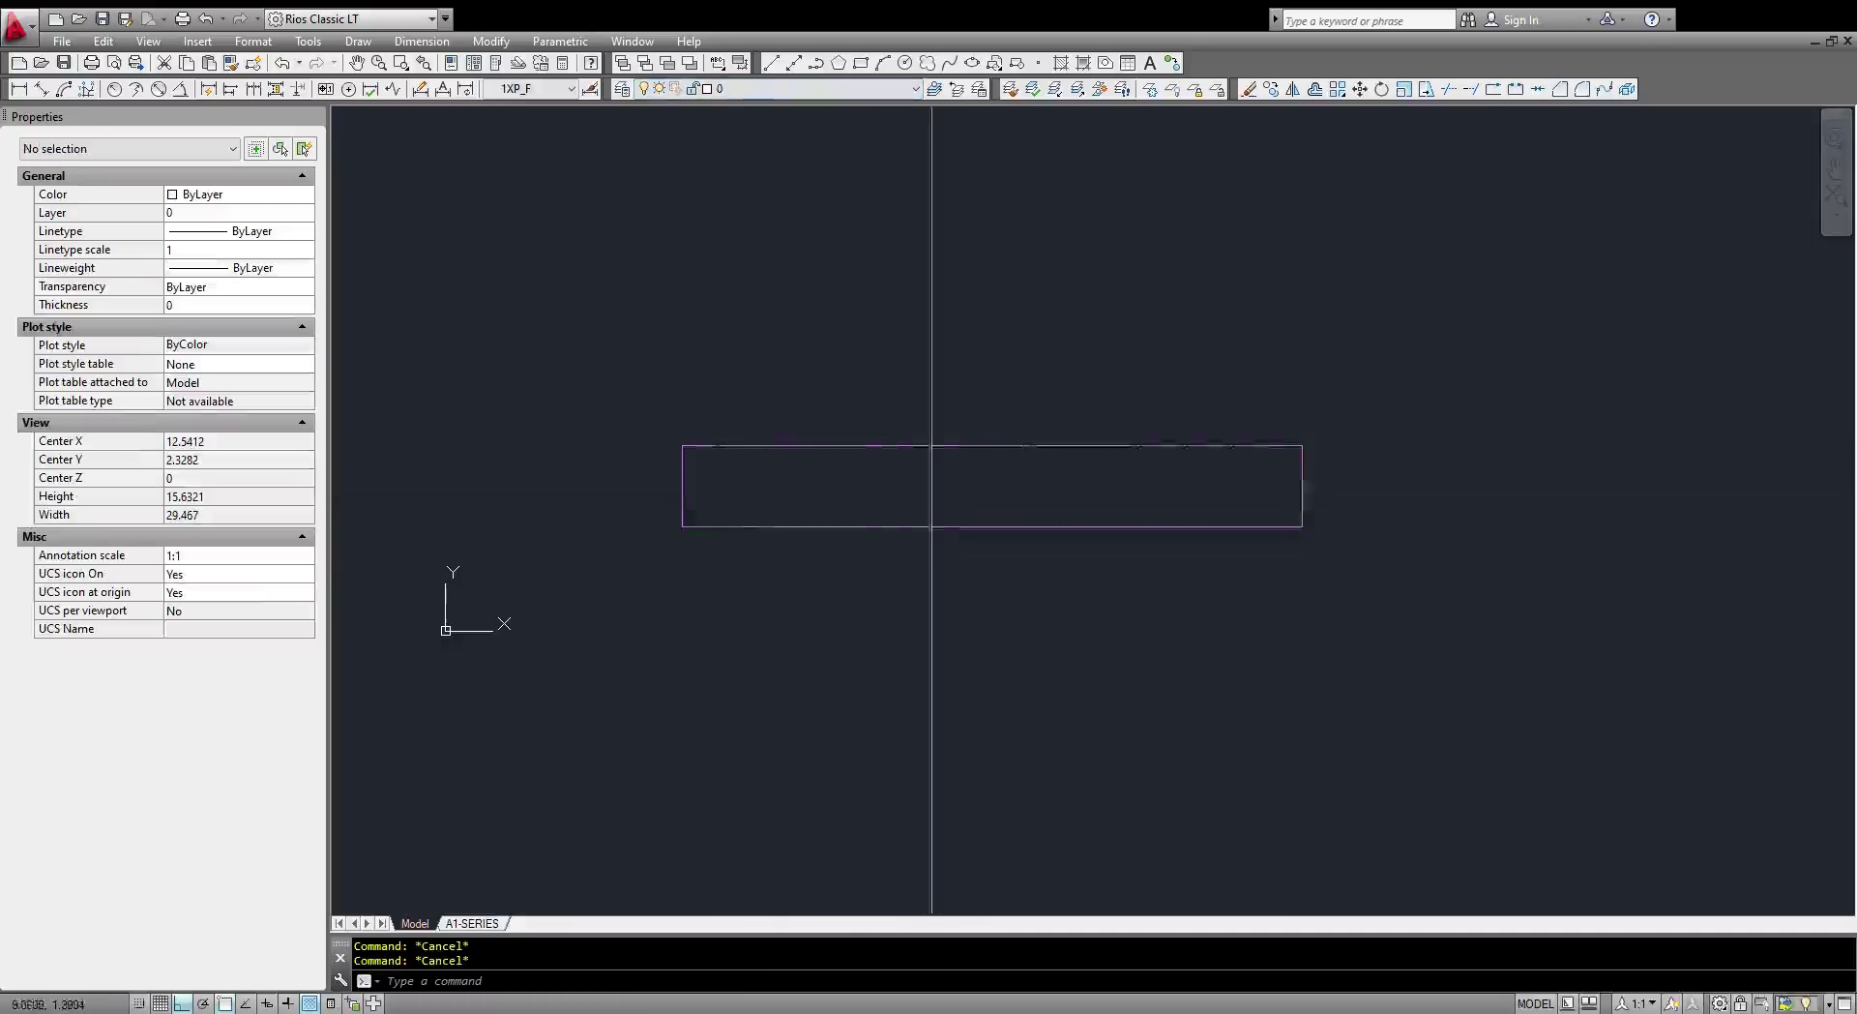
# Create a block named "railing or linear light" from the rectangle, with its base point at the midpoint of the left edge.
pyautogui.moveTo(886, 561); pyautogui.dragTo(953, 705, button='middle')
pyautogui.scroll(2, 927, 705)
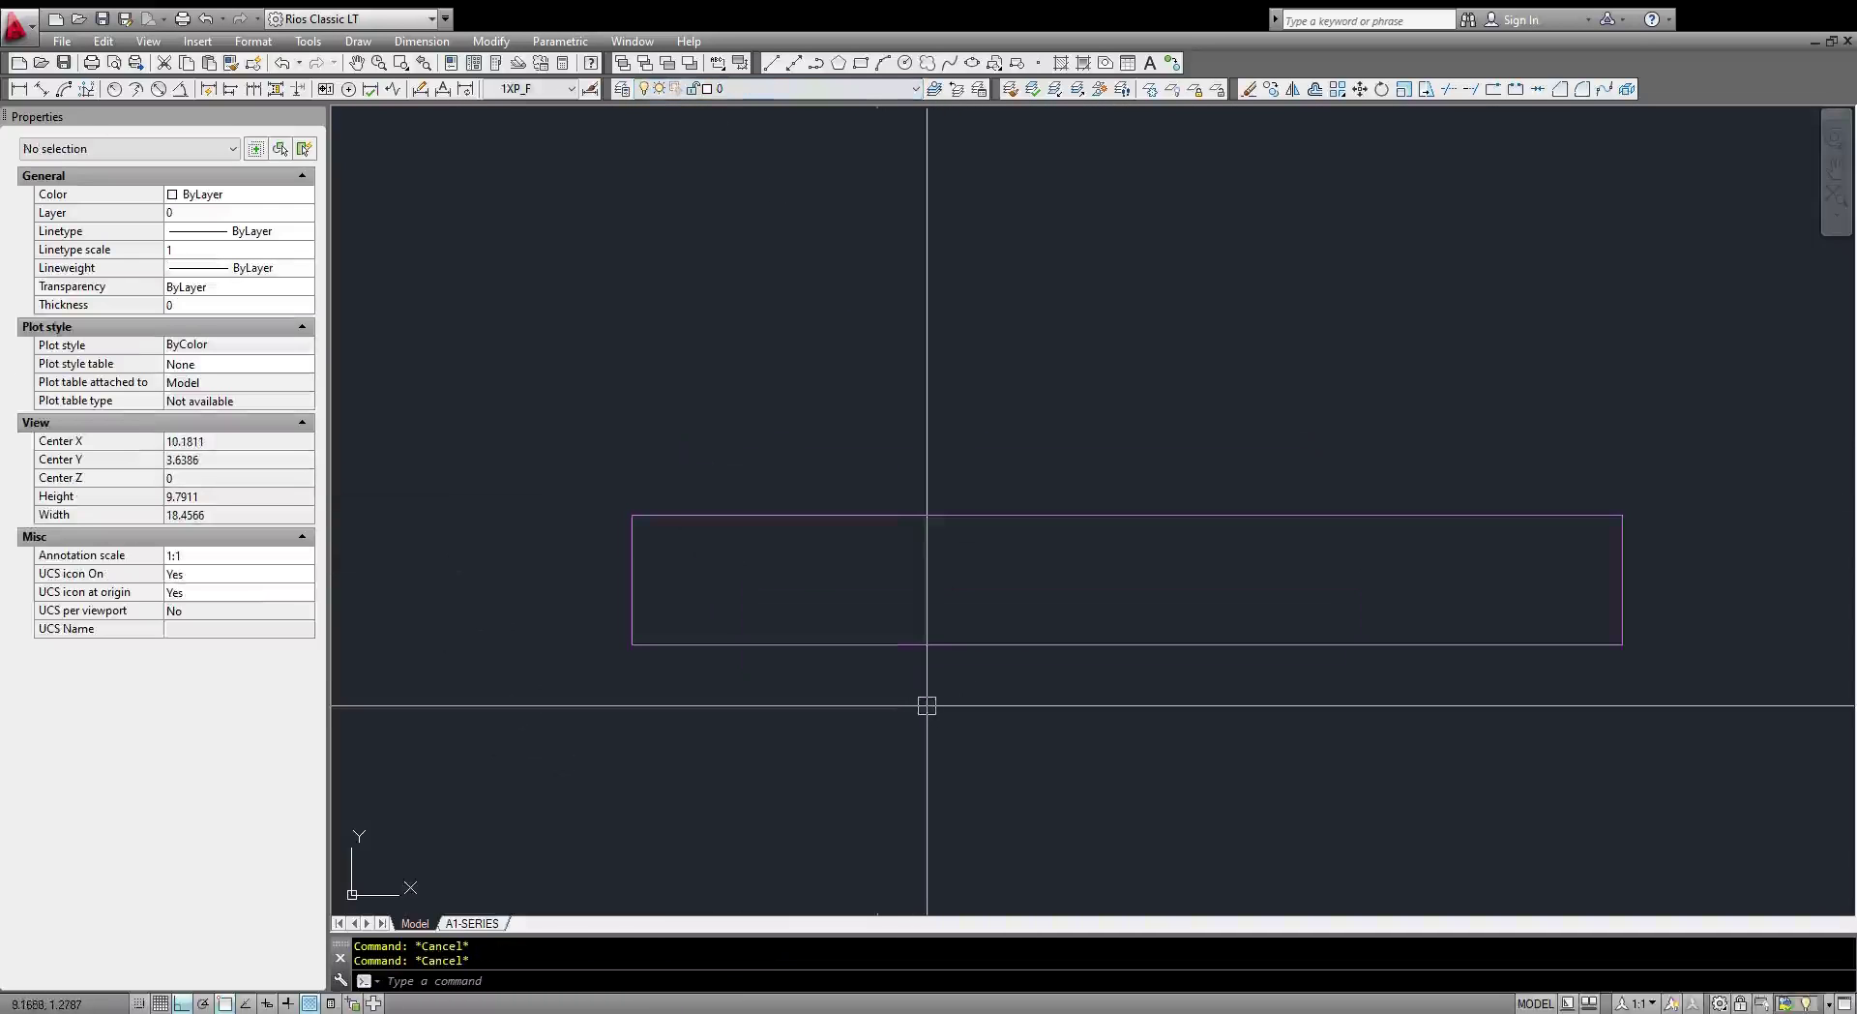
pyautogui.write('b')
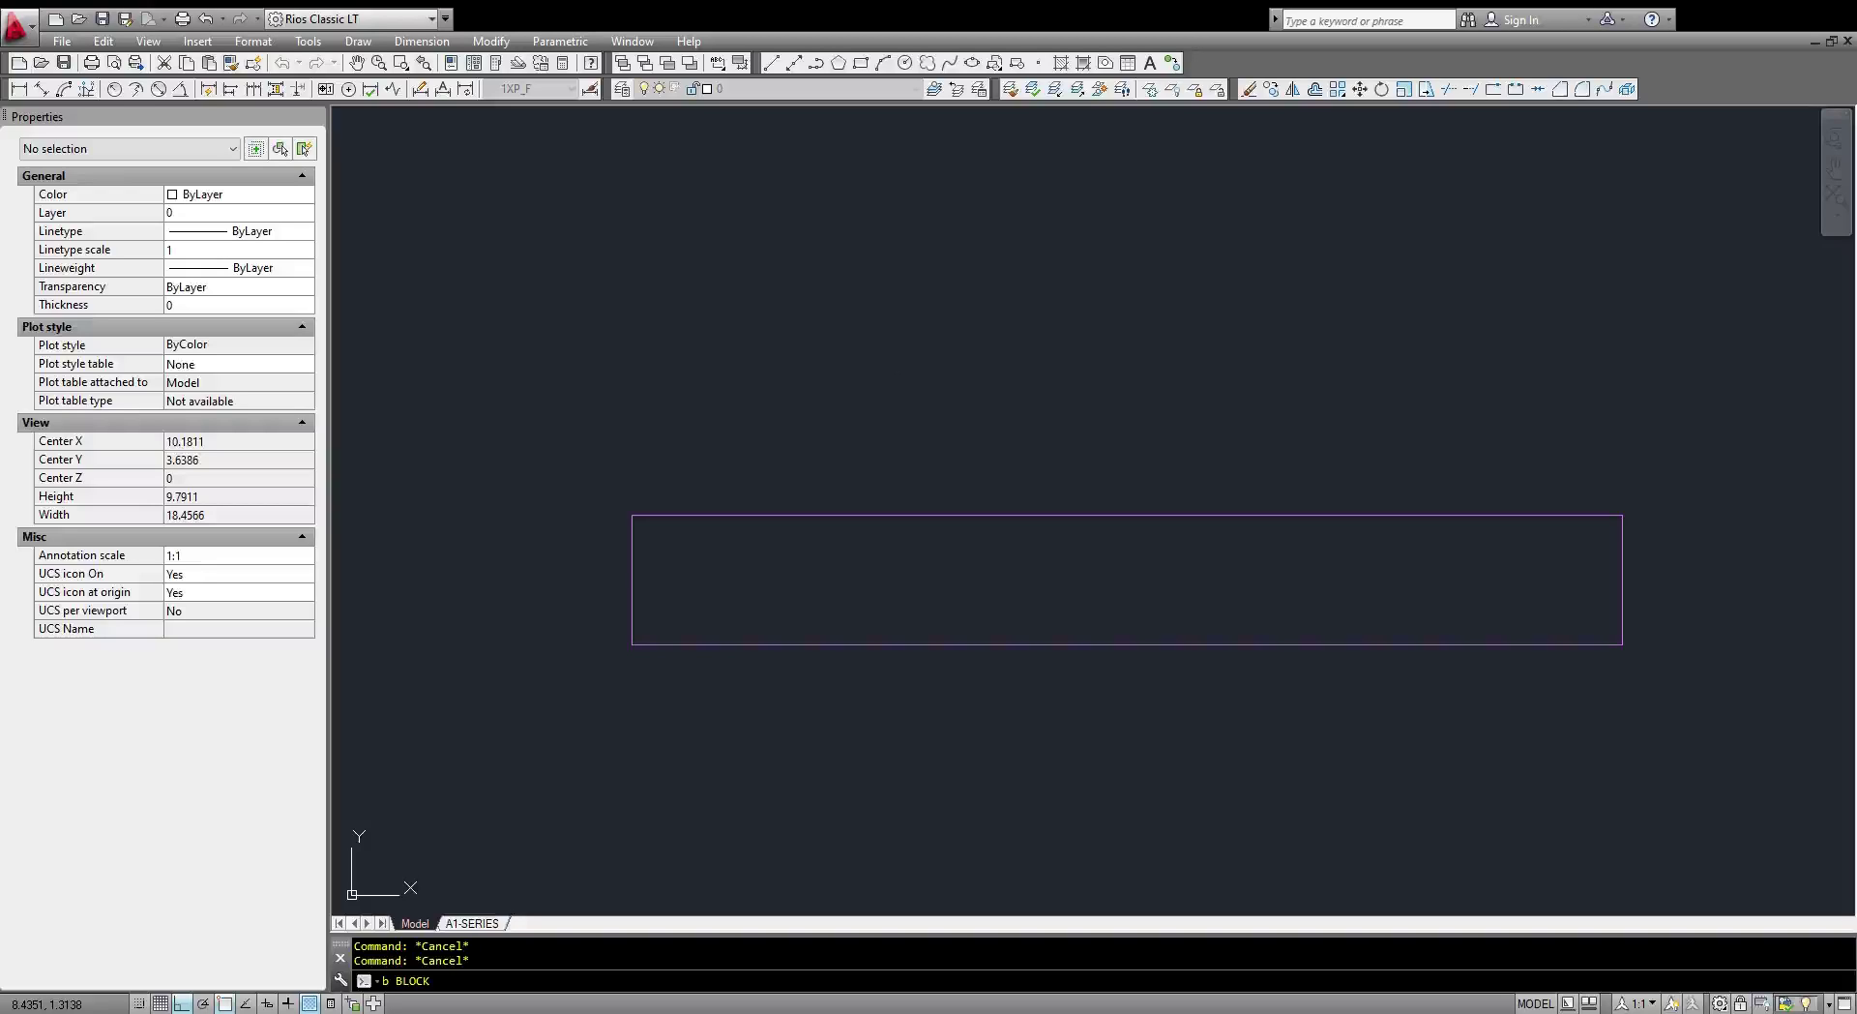
pyautogui.press('Return')
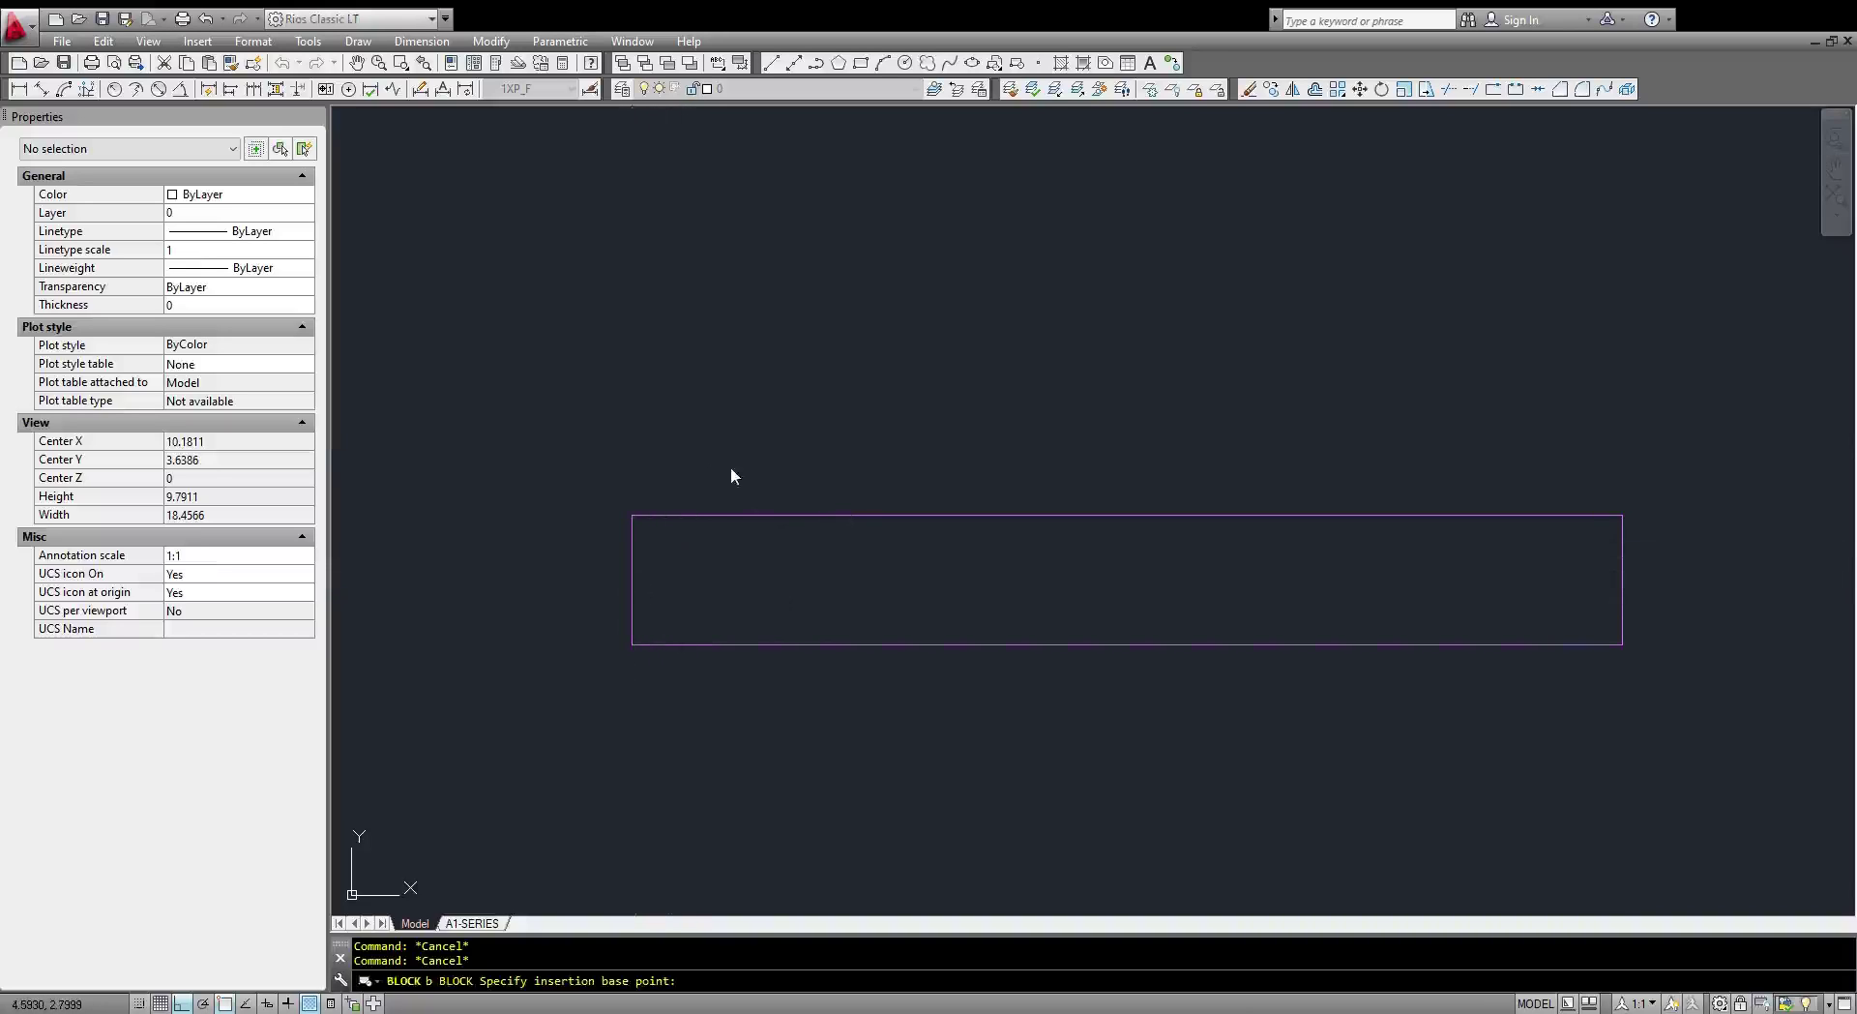
pyautogui.click(865, 447)
pyautogui.click(1664, 690)
pyautogui.click(563, 409)
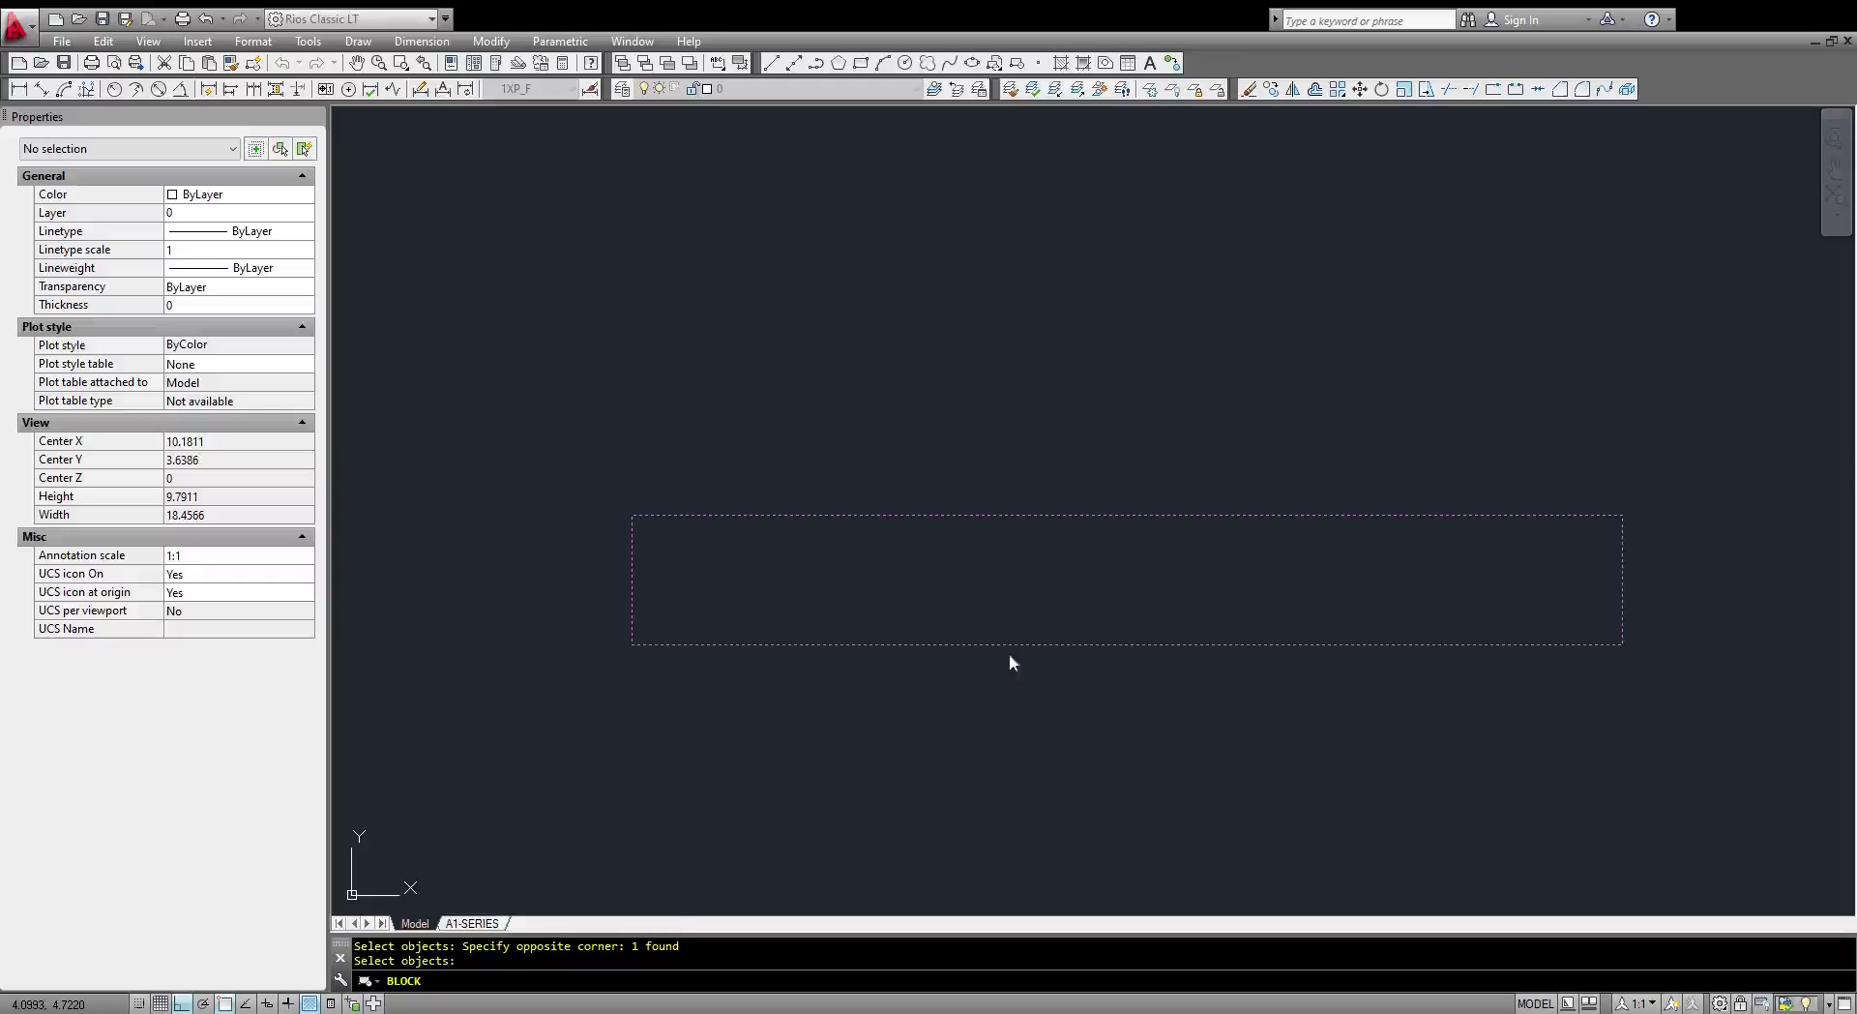
pyautogui.press('Return')
pyautogui.click(983, 580)
pyautogui.press('Escape')
# Open the "railing or linear light" block in the Block Editor.
pyautogui.click(1057, 516)
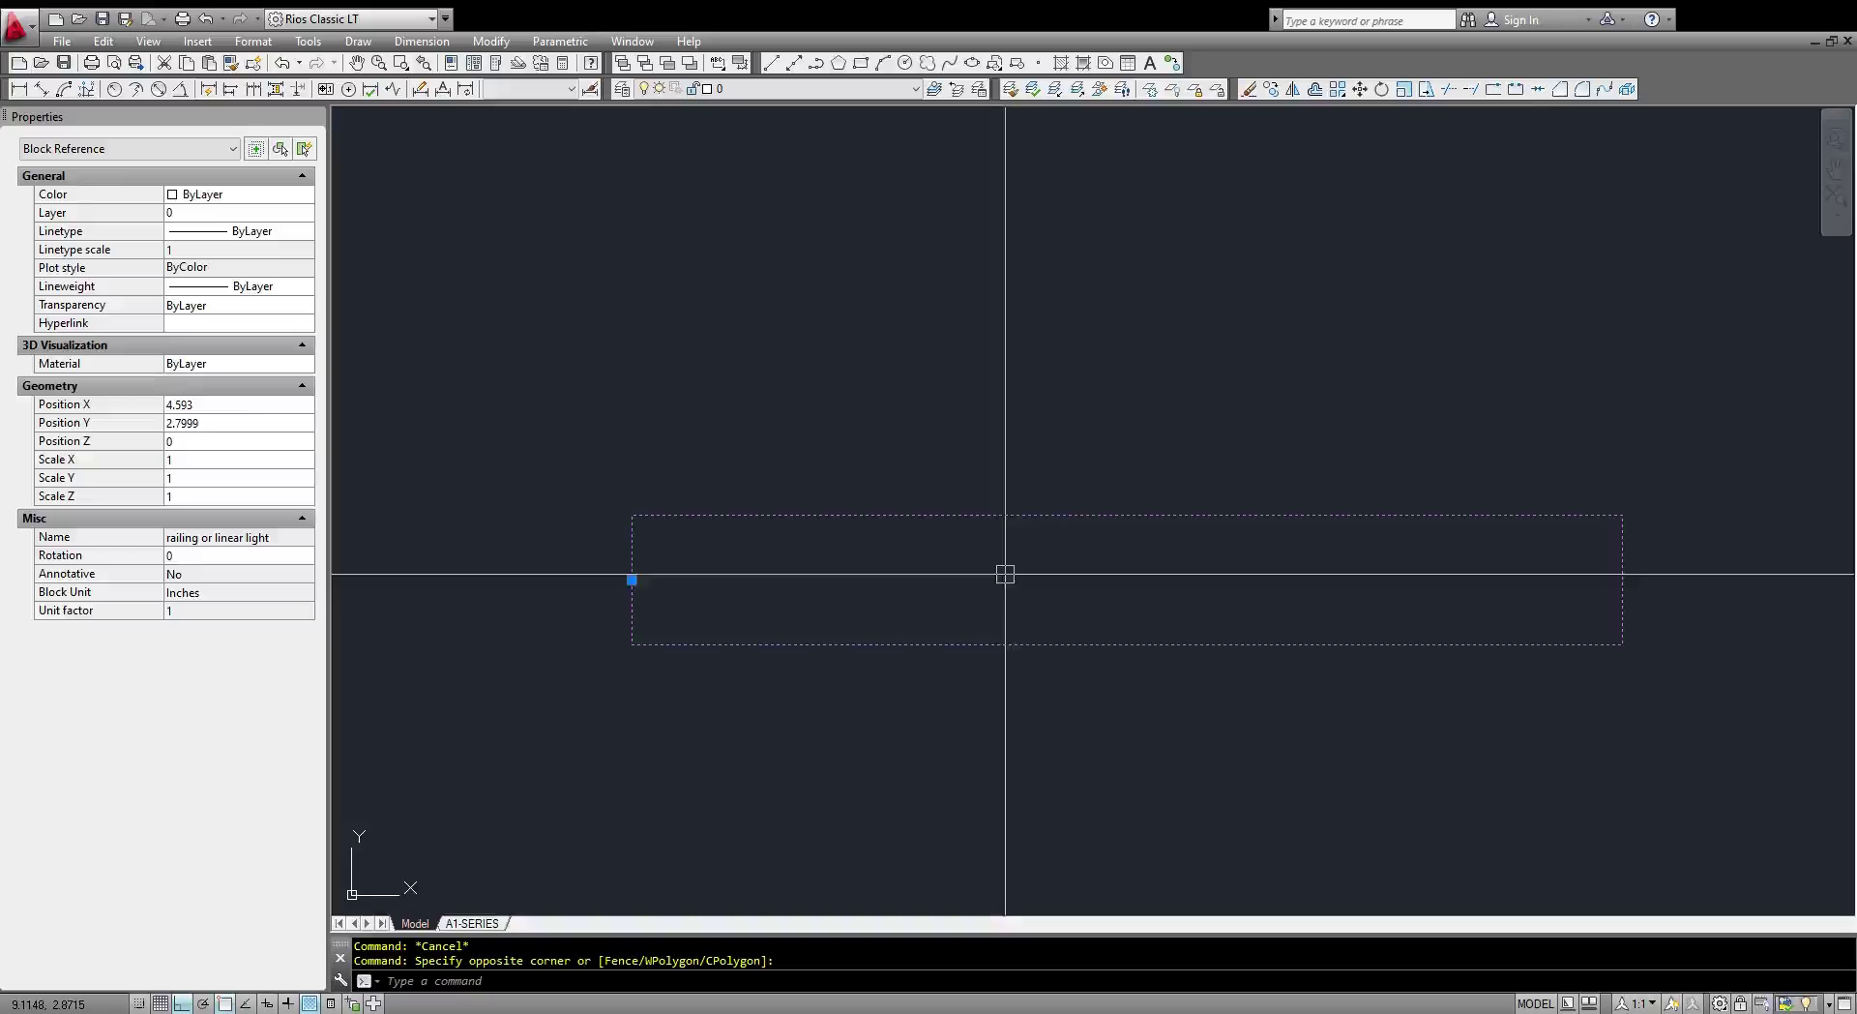
pyautogui.write('be')
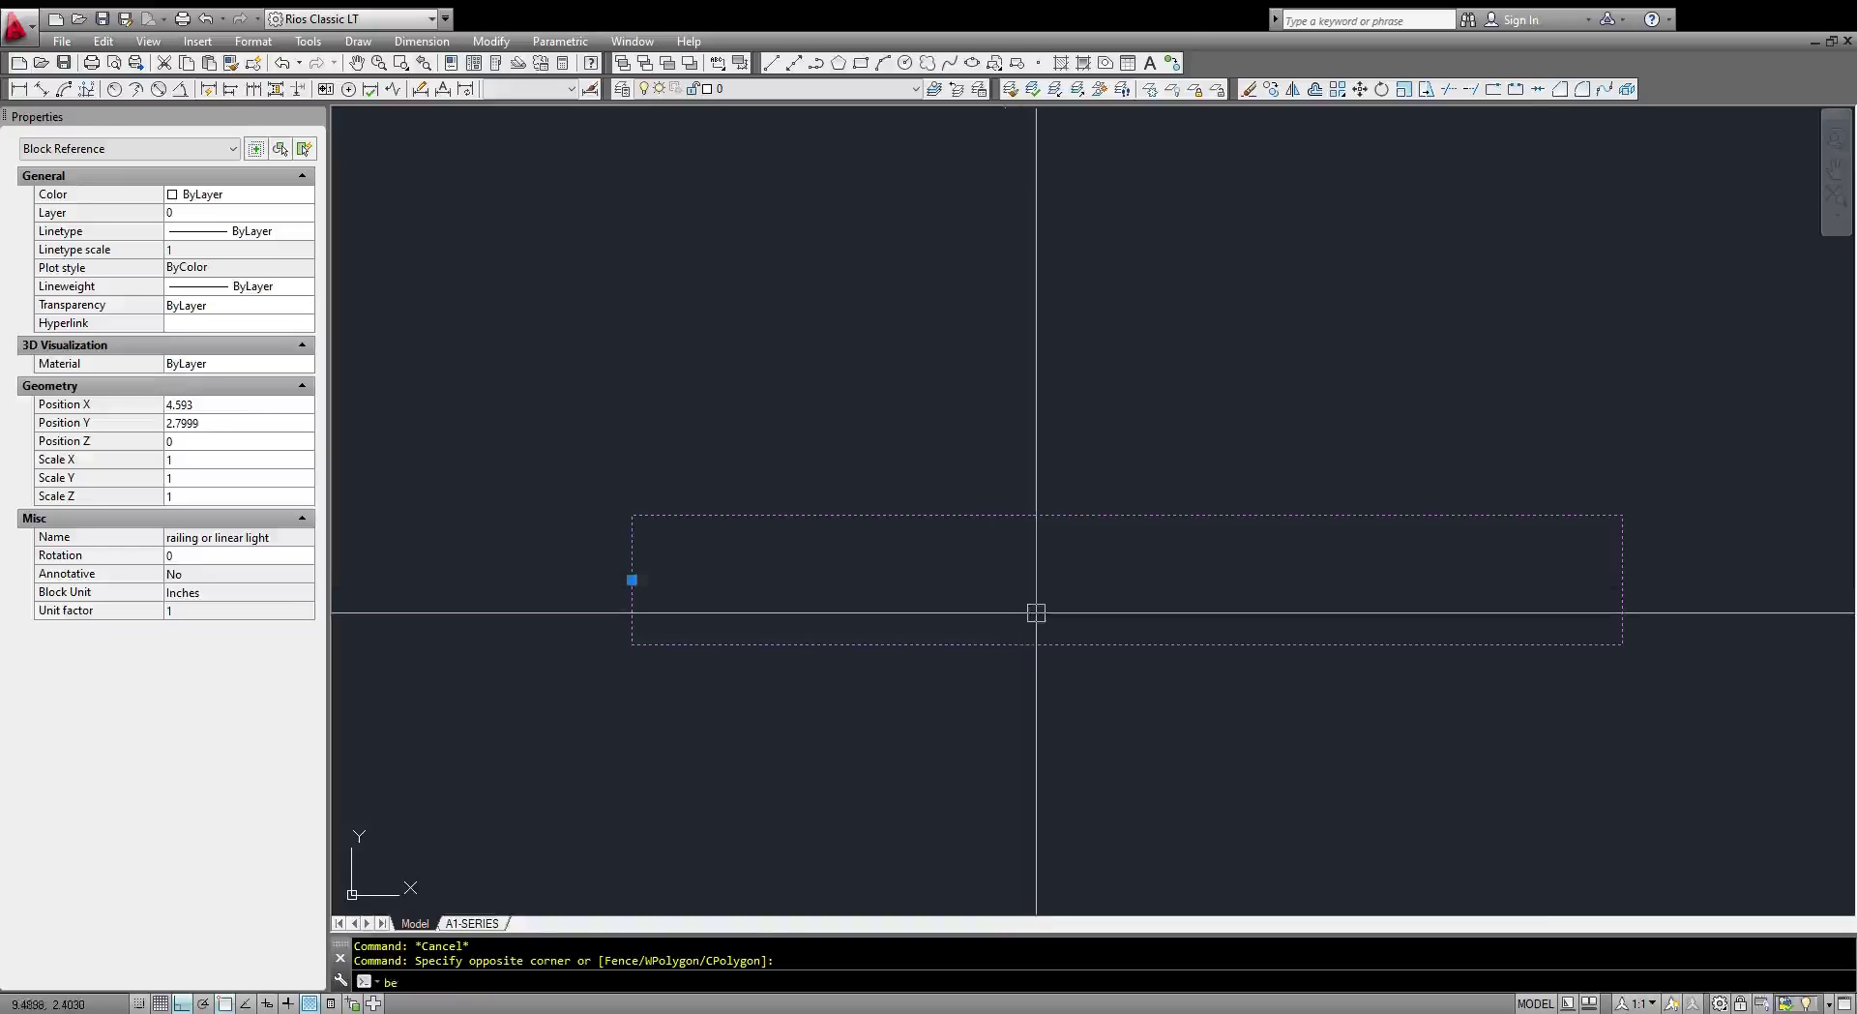
pyautogui.press('Return')
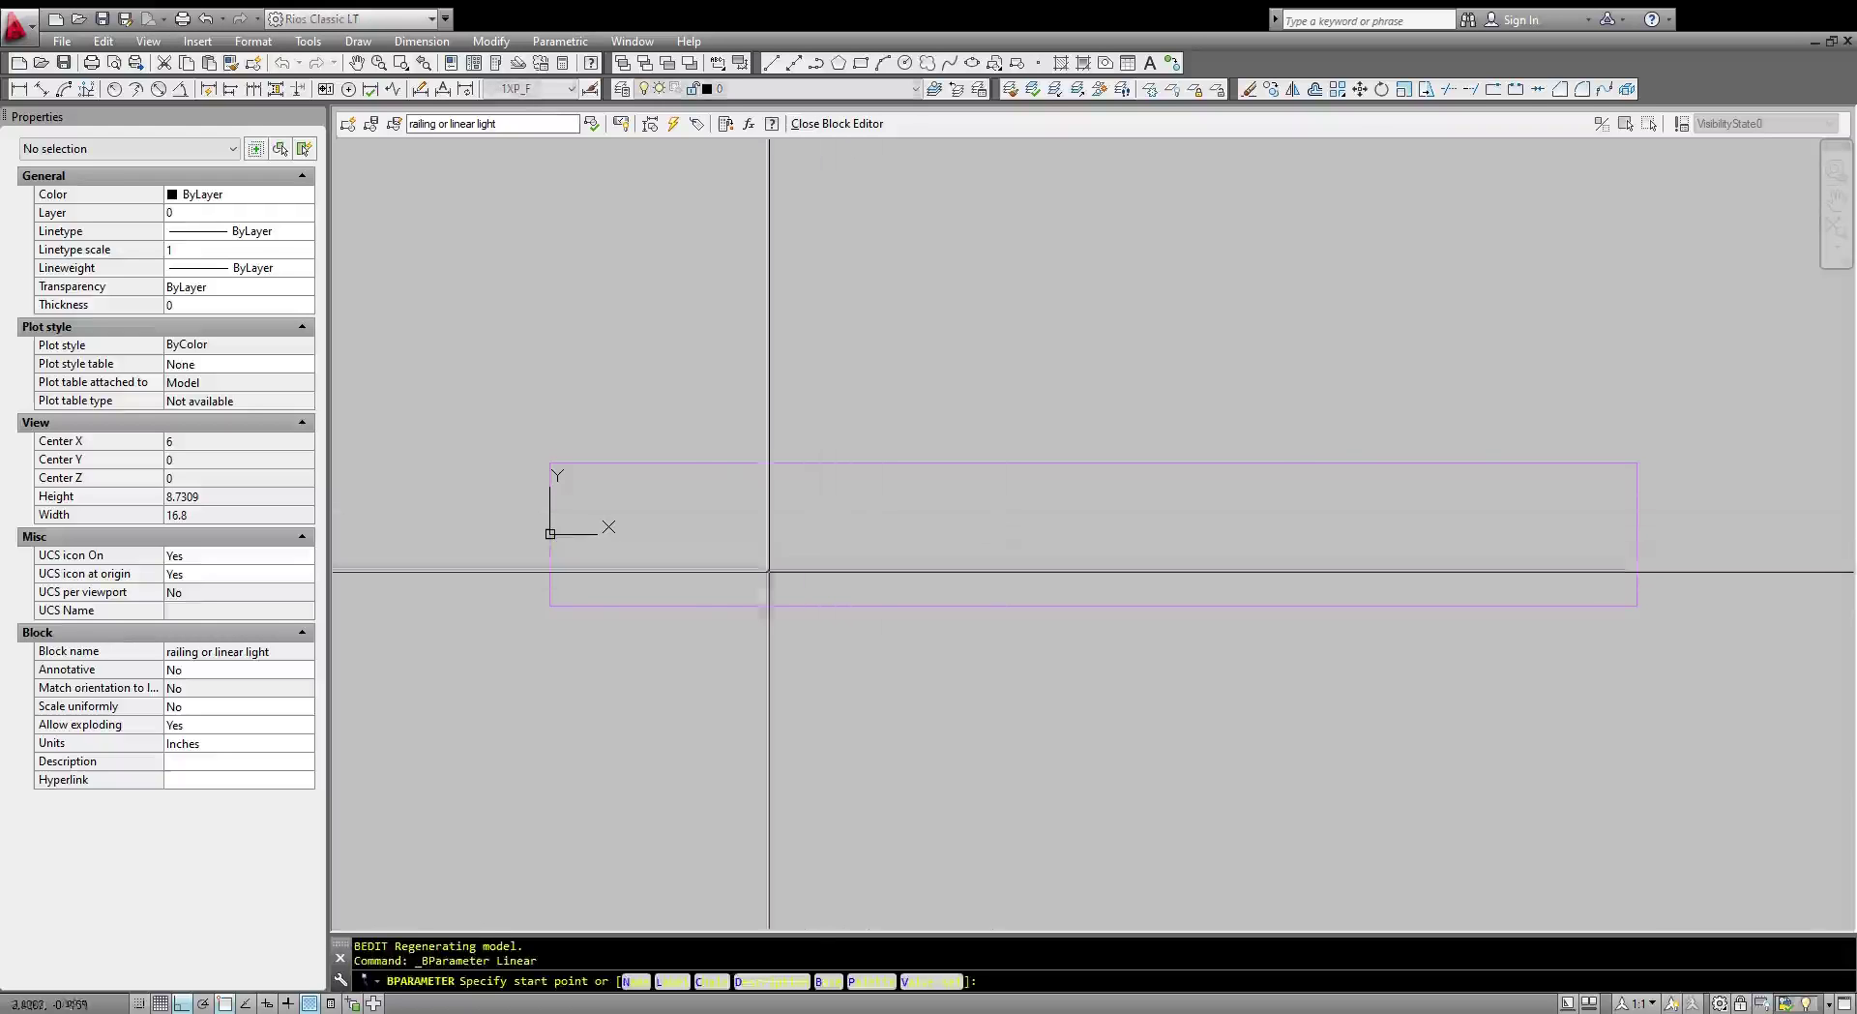
# Add a horizontal linear parameter from the left edge's midpoint to the right edge's midpoint, with its label below the rectangle.
pyautogui.click(550, 534)
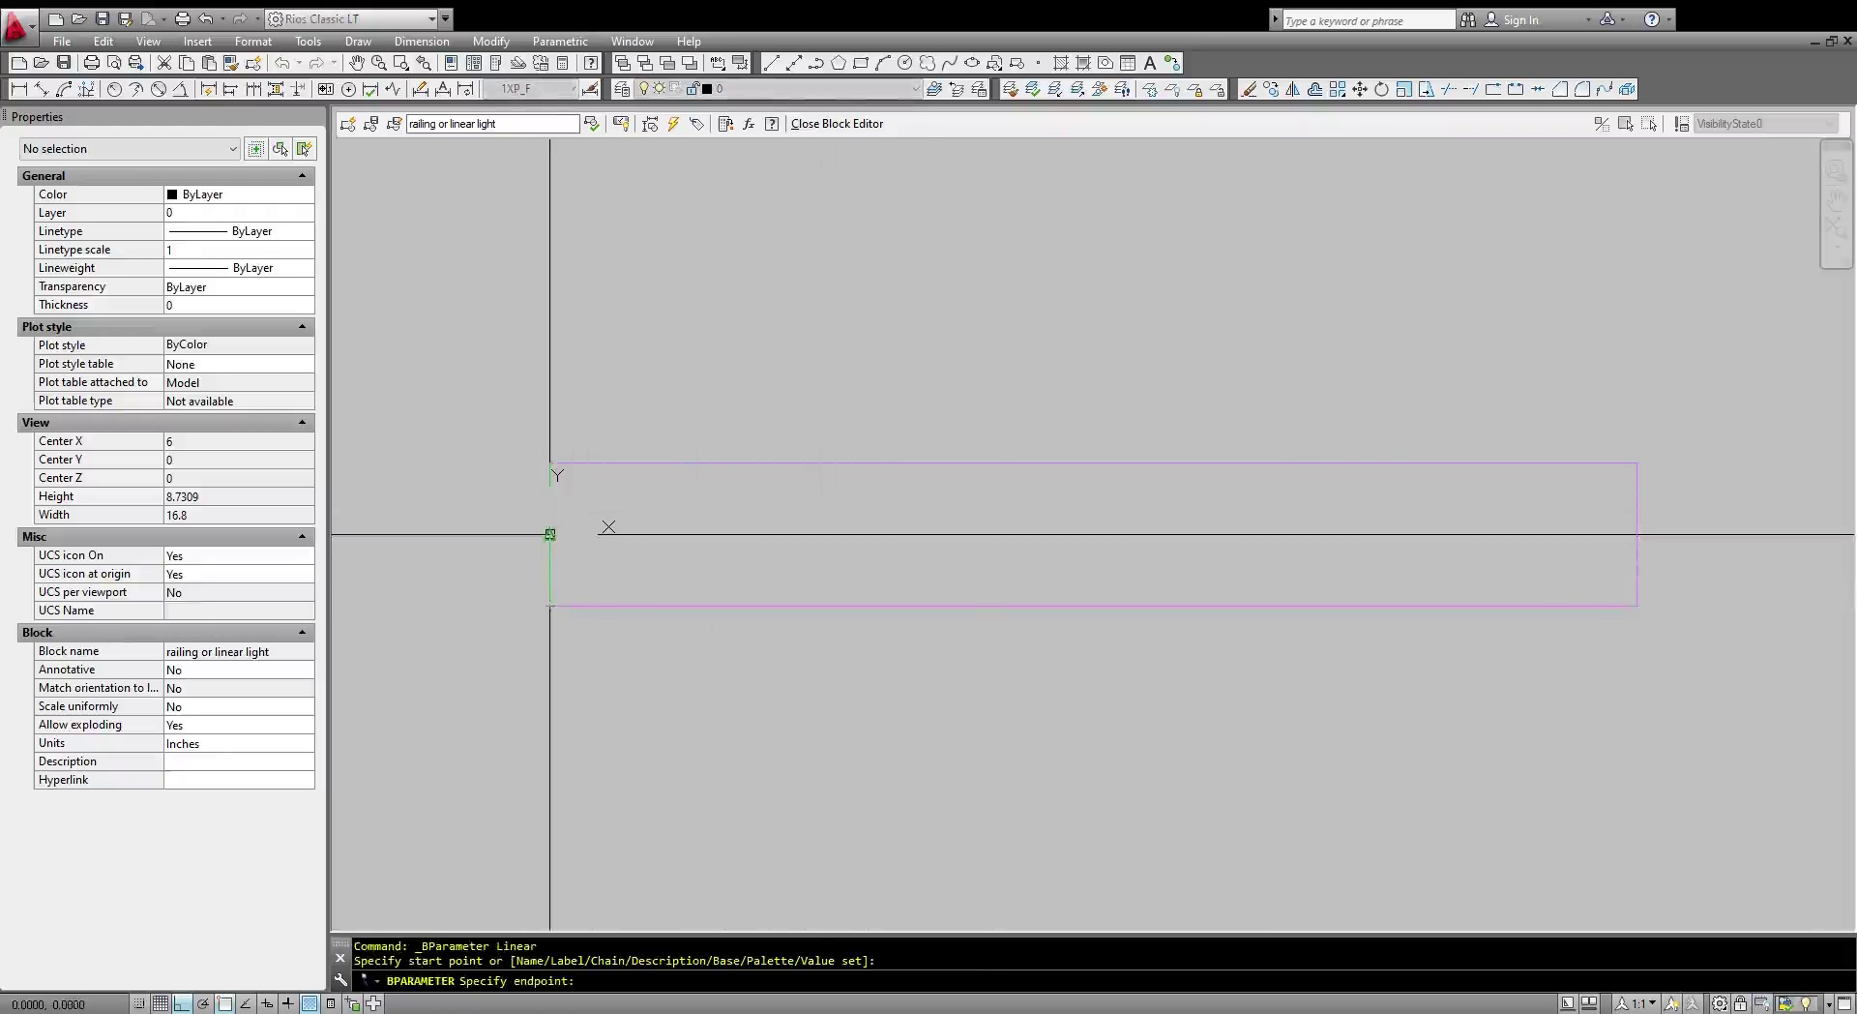
pyautogui.click(1635, 533)
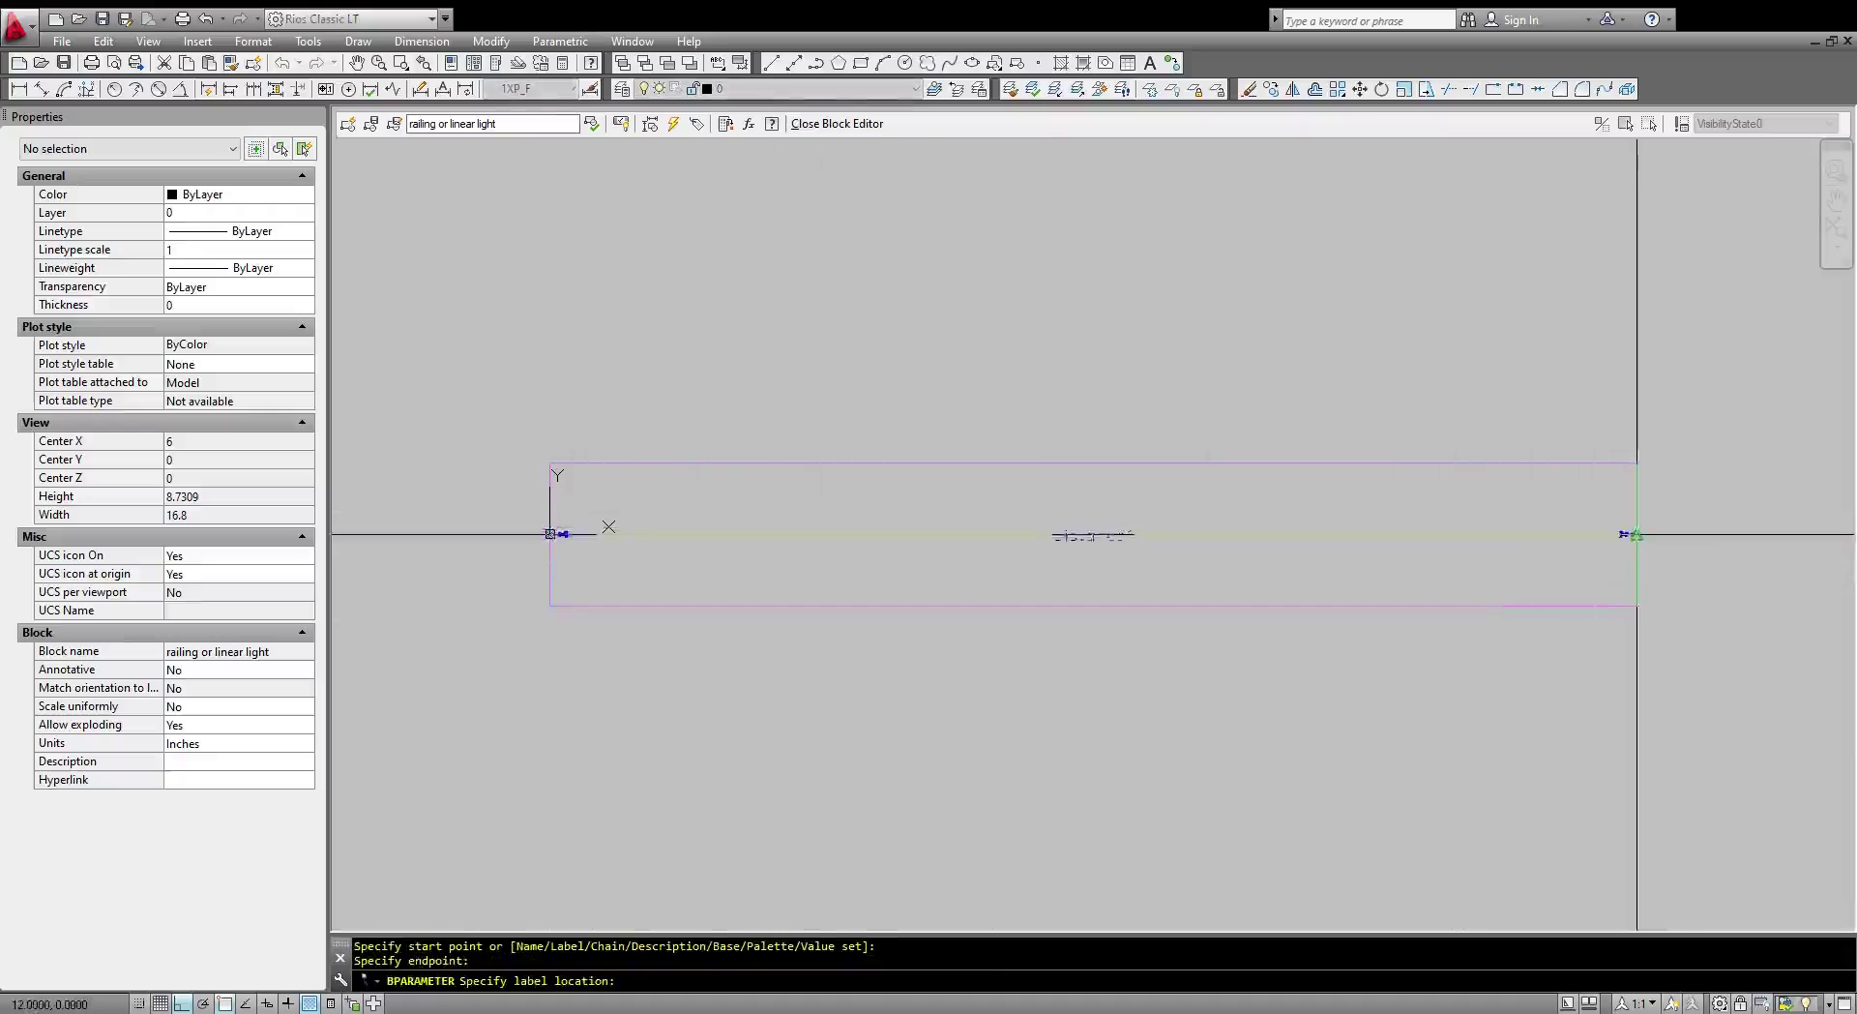
pyautogui.click(1598, 750)
# Rename the horizontal linear parameter's label to Length.
pyautogui.write('ed')
pyautogui.press('Return')
pyautogui.click(1113, 764)
pyautogui.write('Leng')
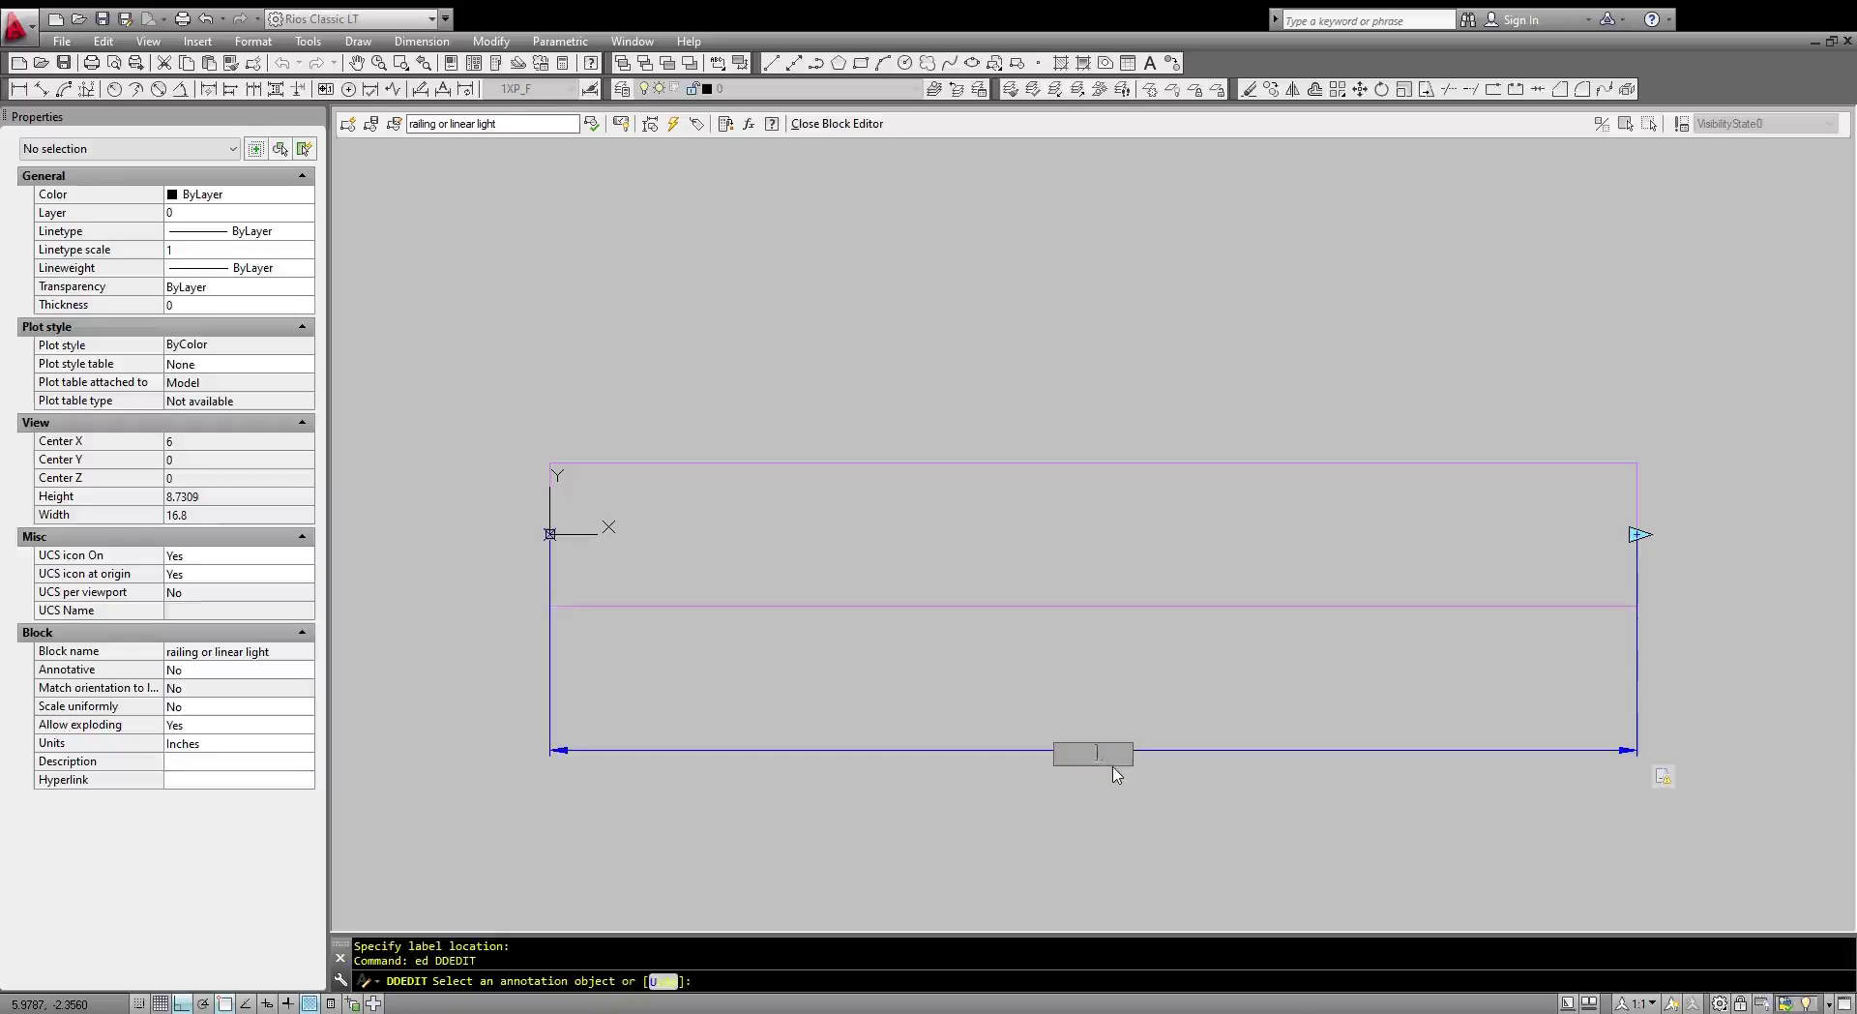
pyautogui.write('th')
pyautogui.press('Return')
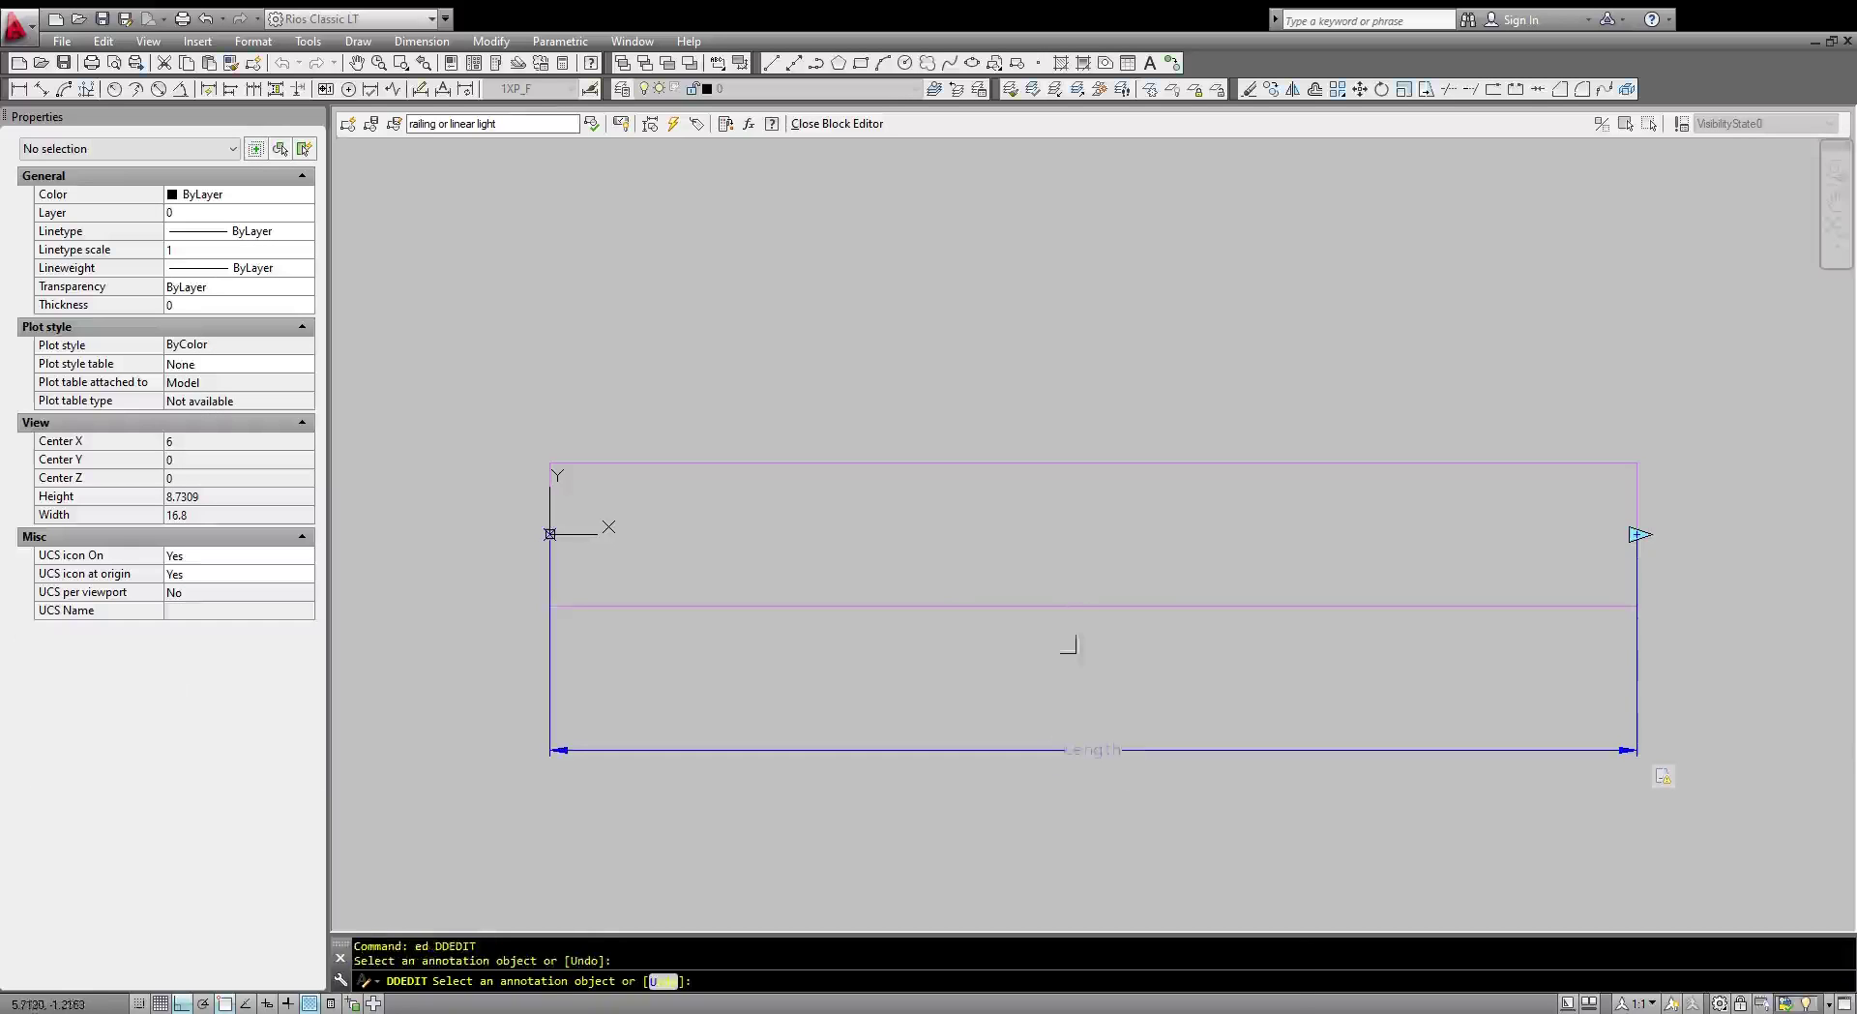
pyautogui.press('Escape')
pyautogui.press('Escape')
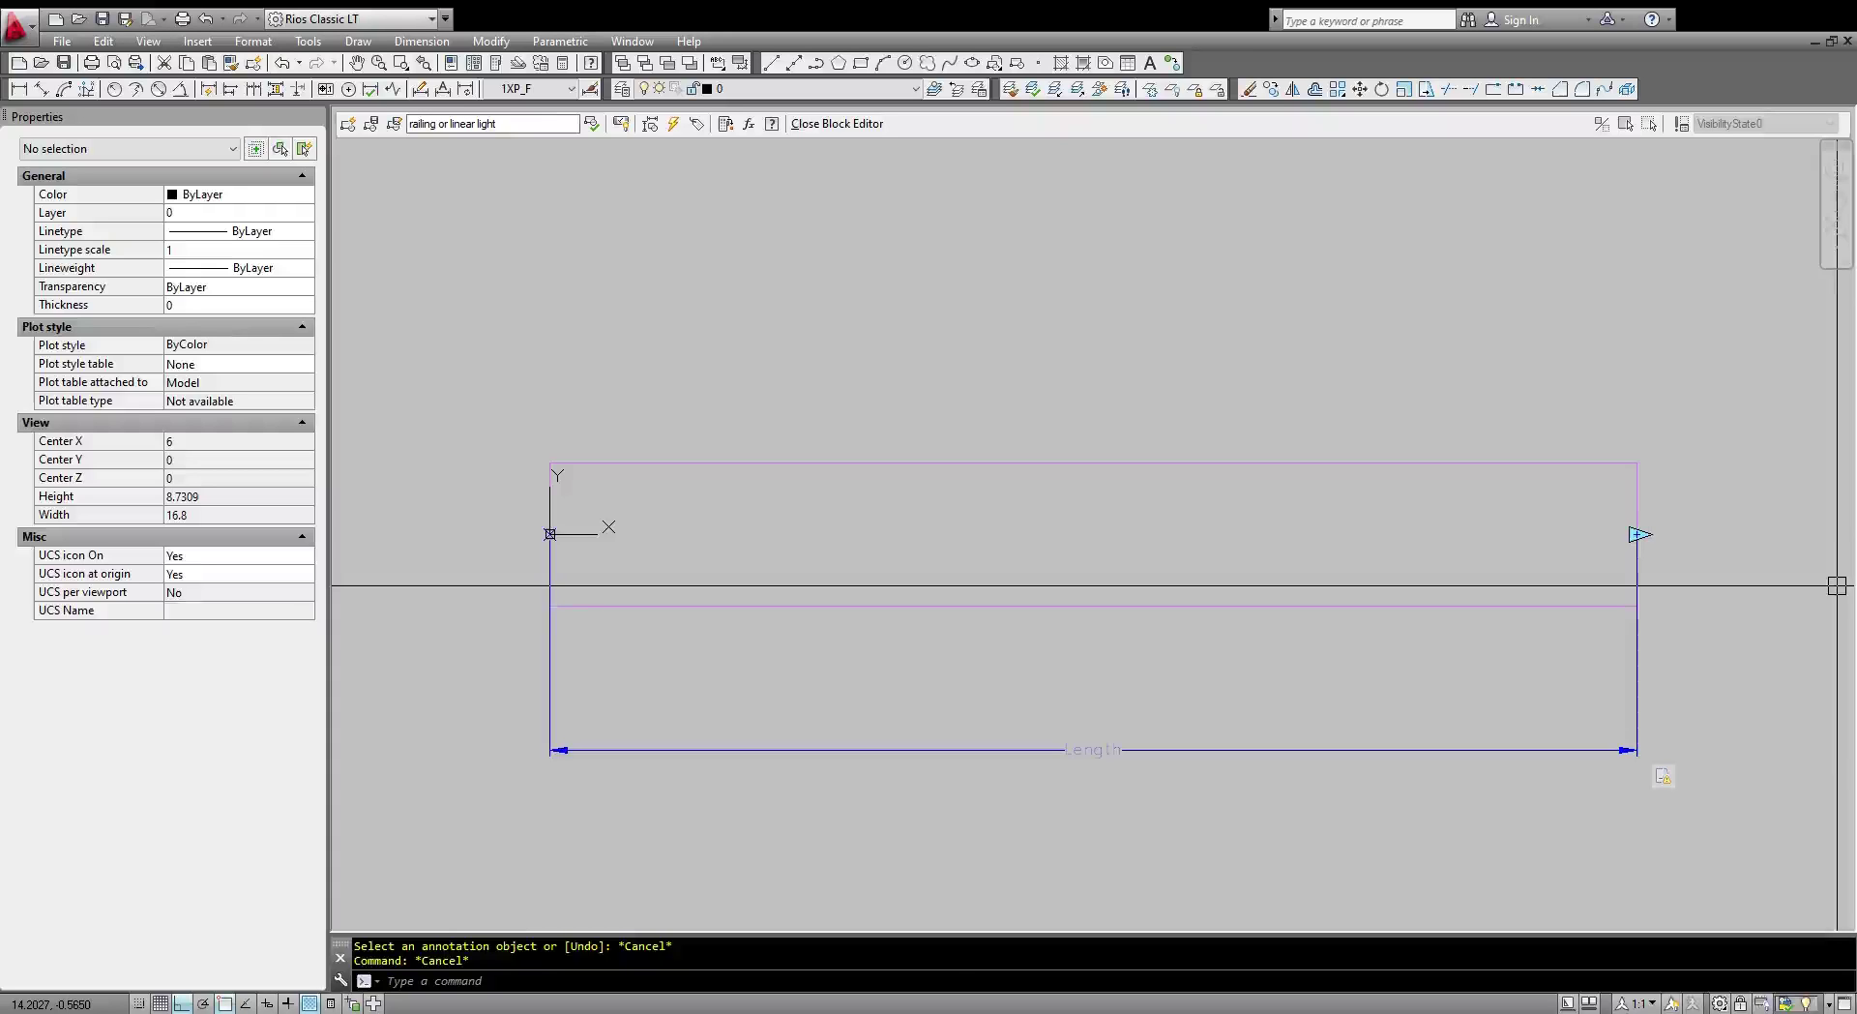
# Add a vertical linear parameter from the rectangle's lower-left corner to its upper-left corner, with the label left of the rectangle.
pyautogui.click(1855, 586)
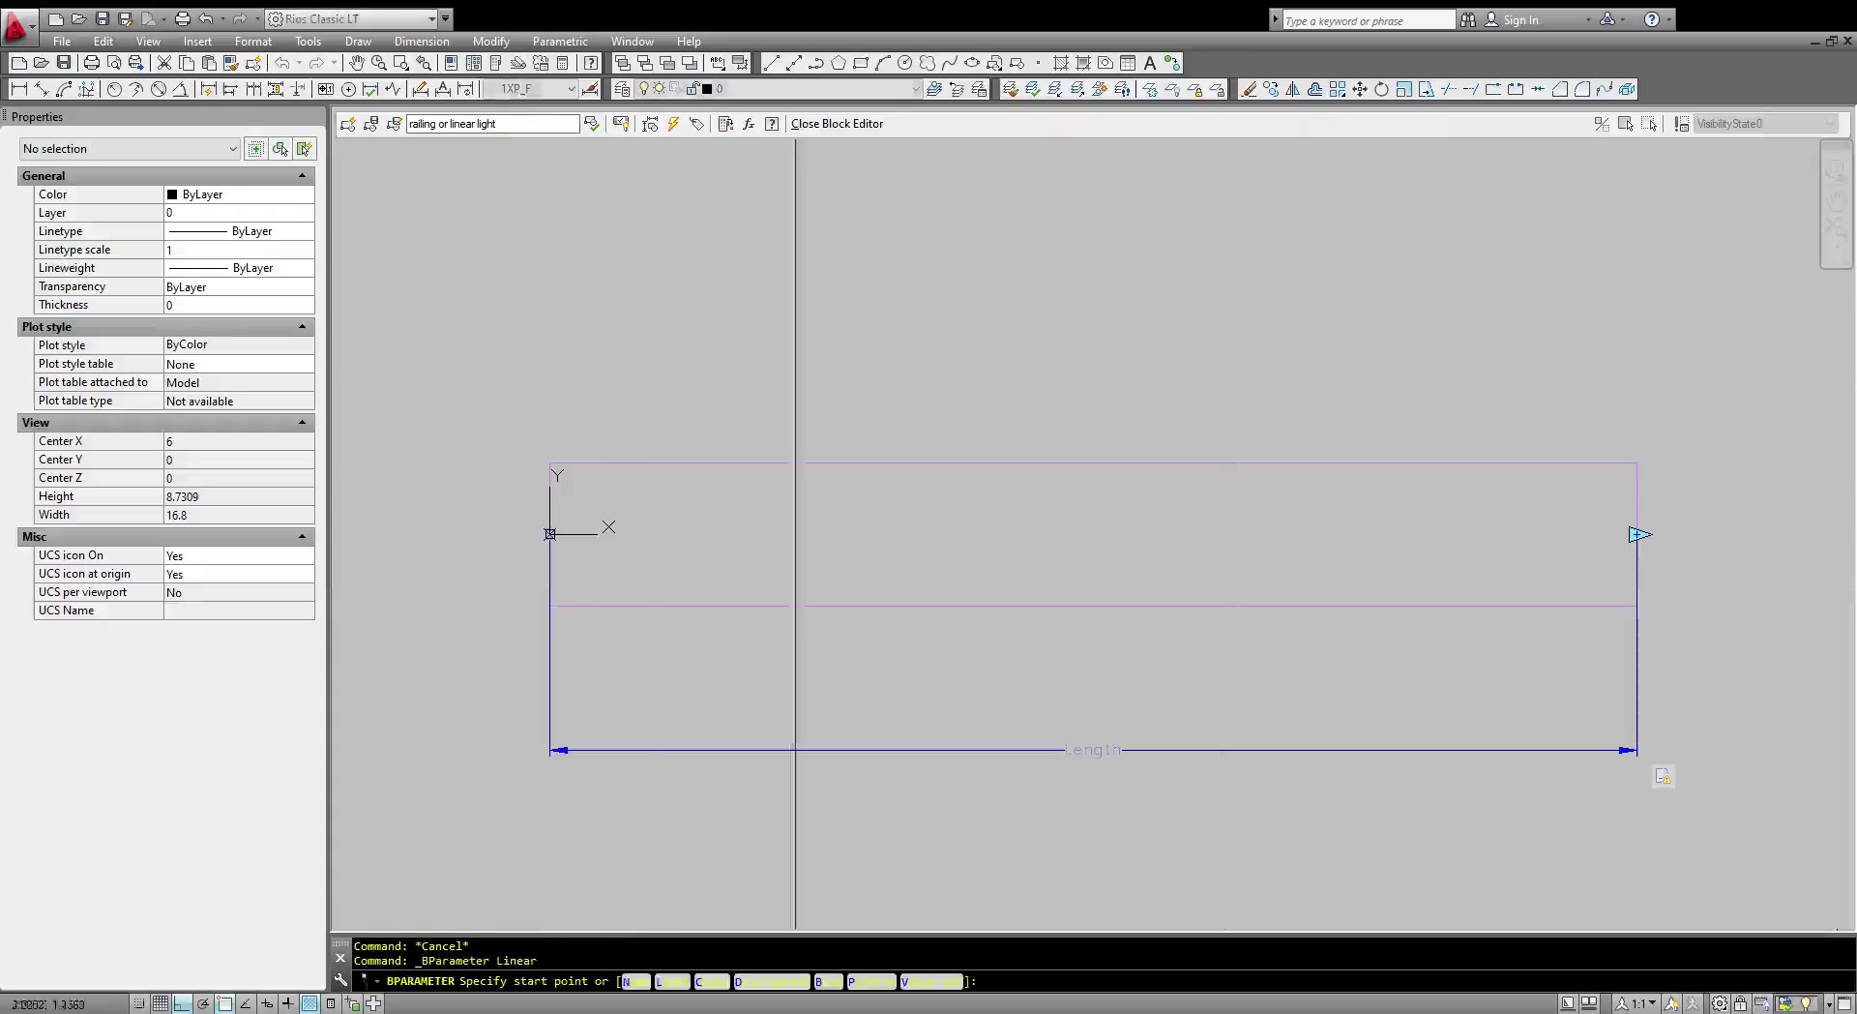
pyautogui.click(548, 604)
pyautogui.click(550, 463)
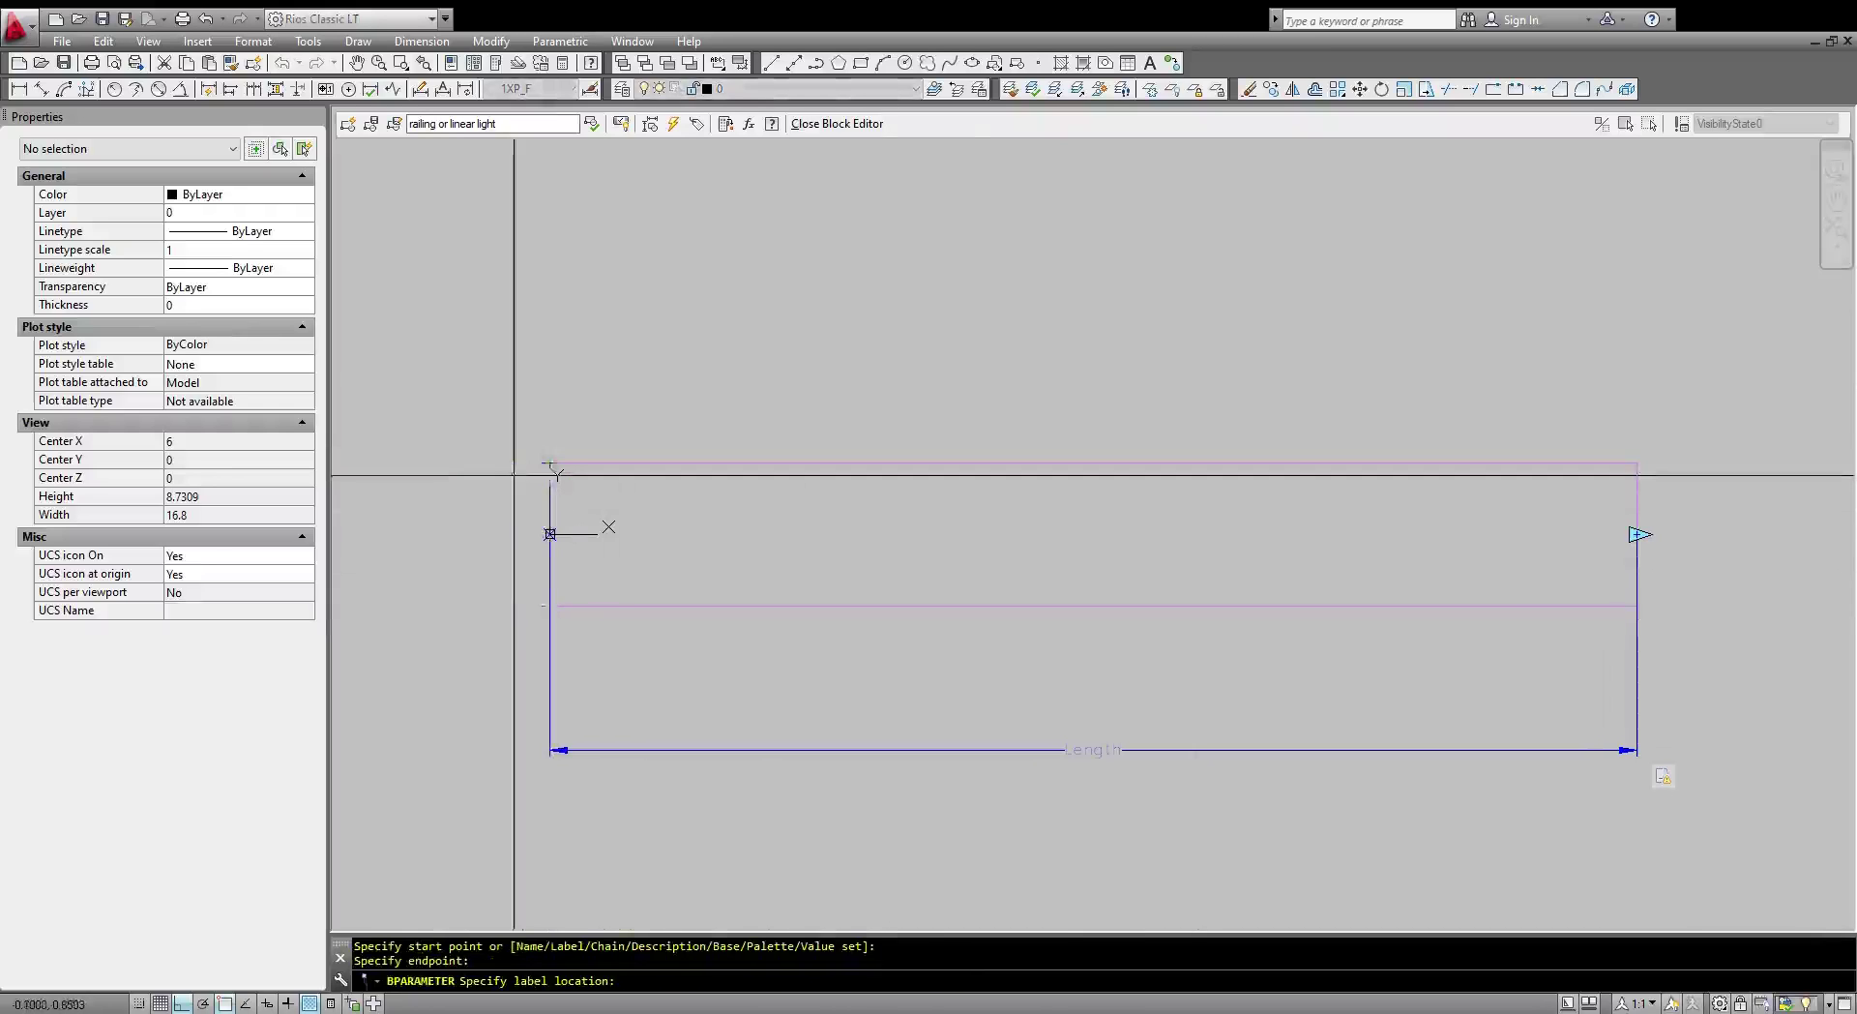
pyautogui.moveTo(539, 482); pyautogui.dragTo(661, 435, button='middle')
pyautogui.click(461, 474)
# Rename the vertical linear parameter's label to Width.
pyautogui.write('ed')
pyautogui.press('Return')
pyautogui.click(482, 491)
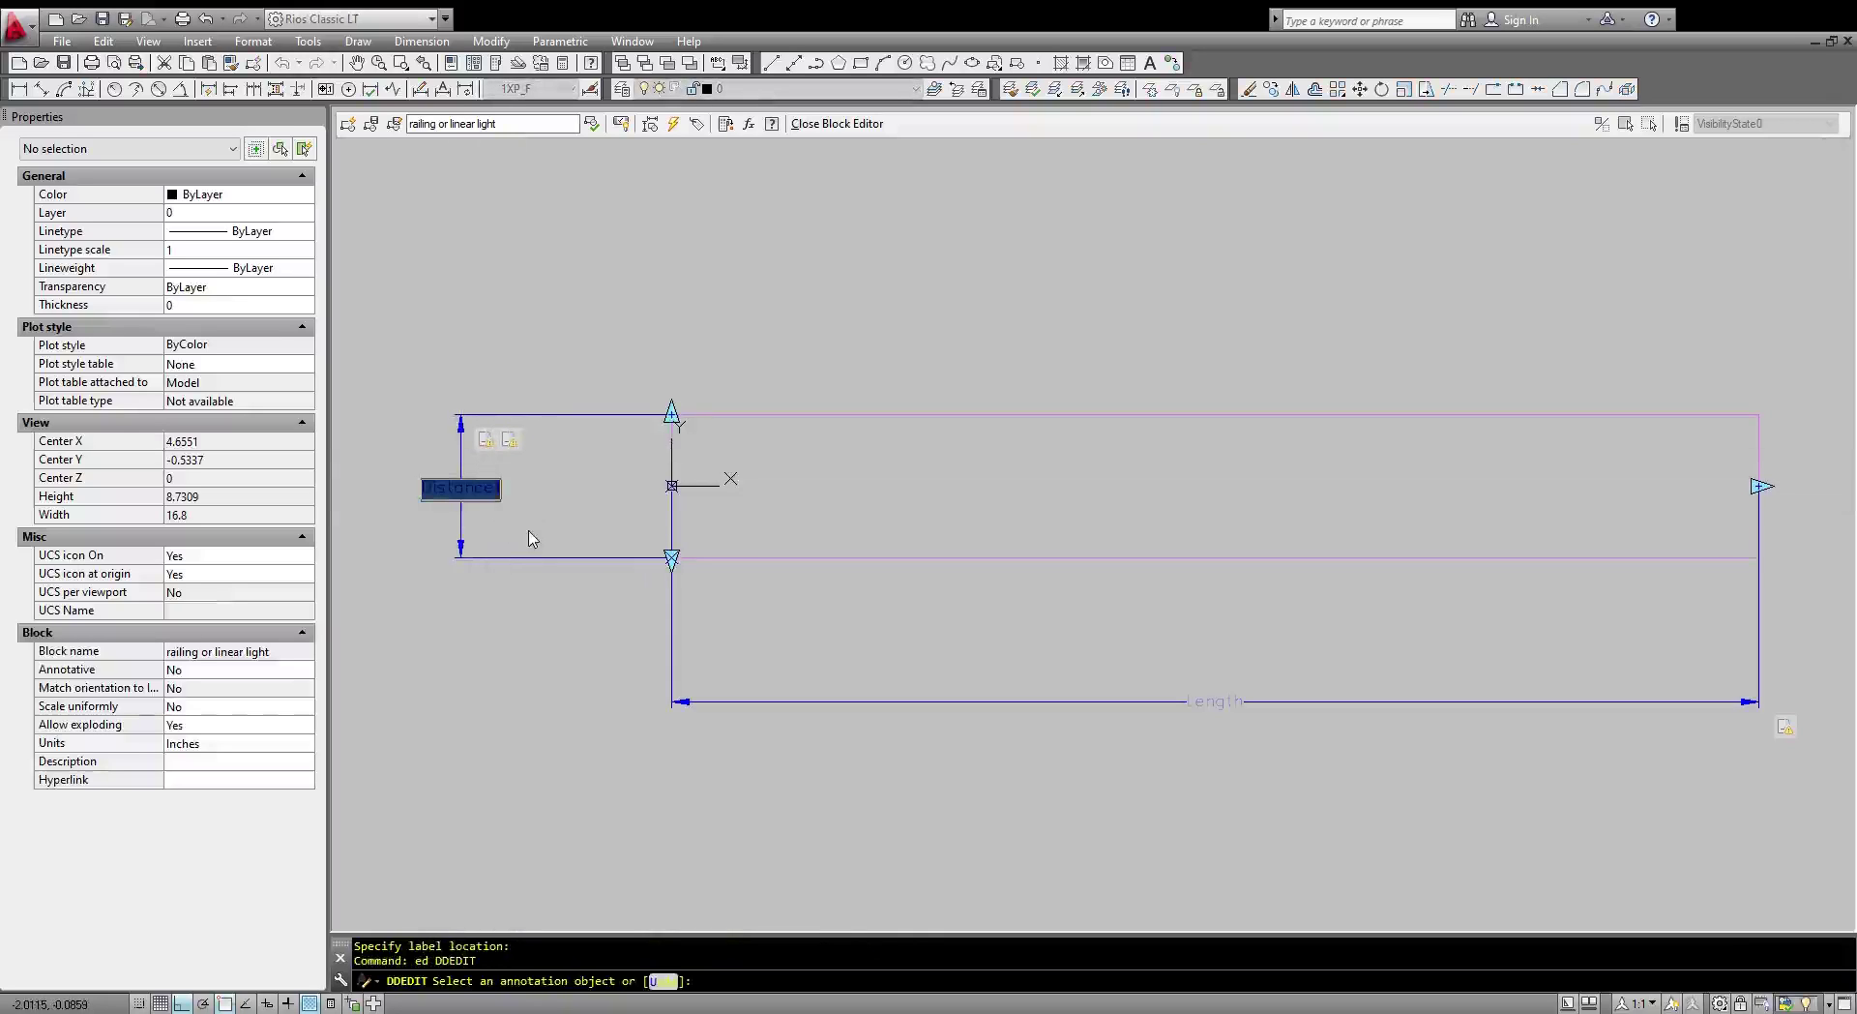
pyautogui.press('BackSpace')
pyautogui.write('Width')
pyautogui.press('Return')
pyautogui.press('Escape')
# Add a stretch action to the Length parameter's right point, framing the rectangle's right end and selecting the objects there.
pyautogui.scroll(-2, 682, 590)
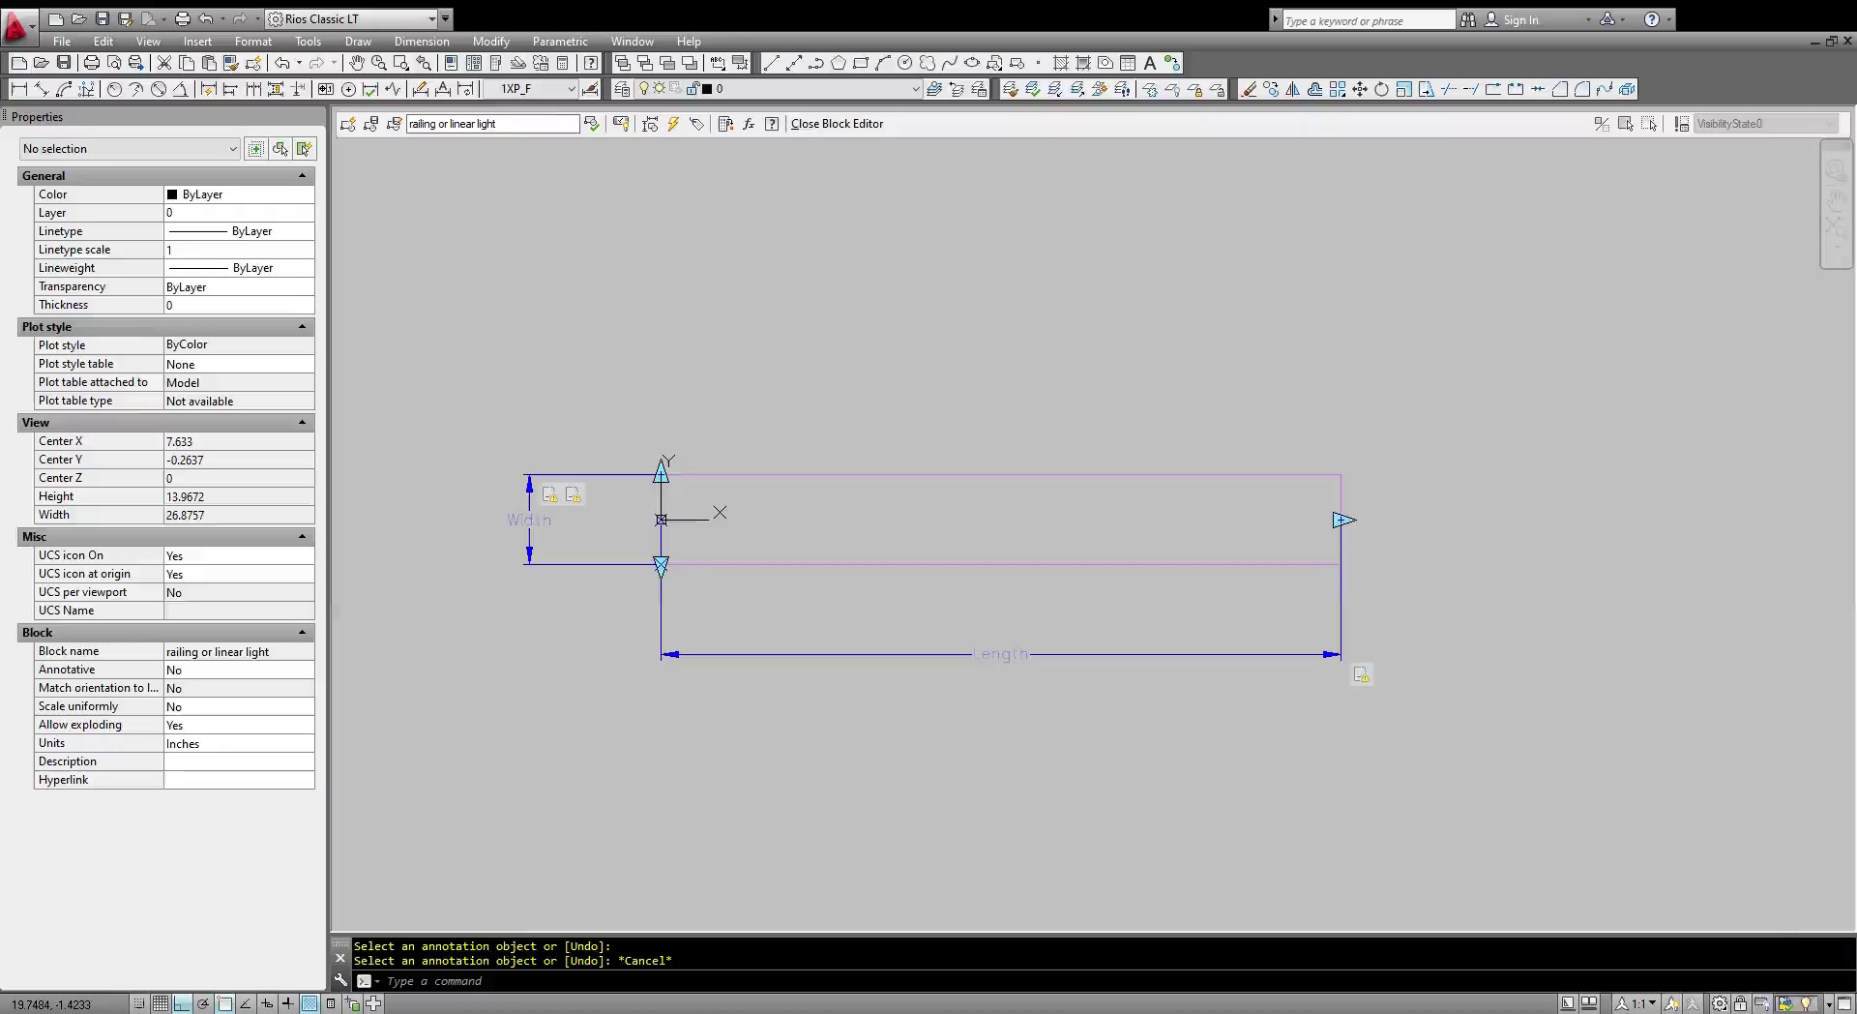
pyautogui.click(1167, 655)
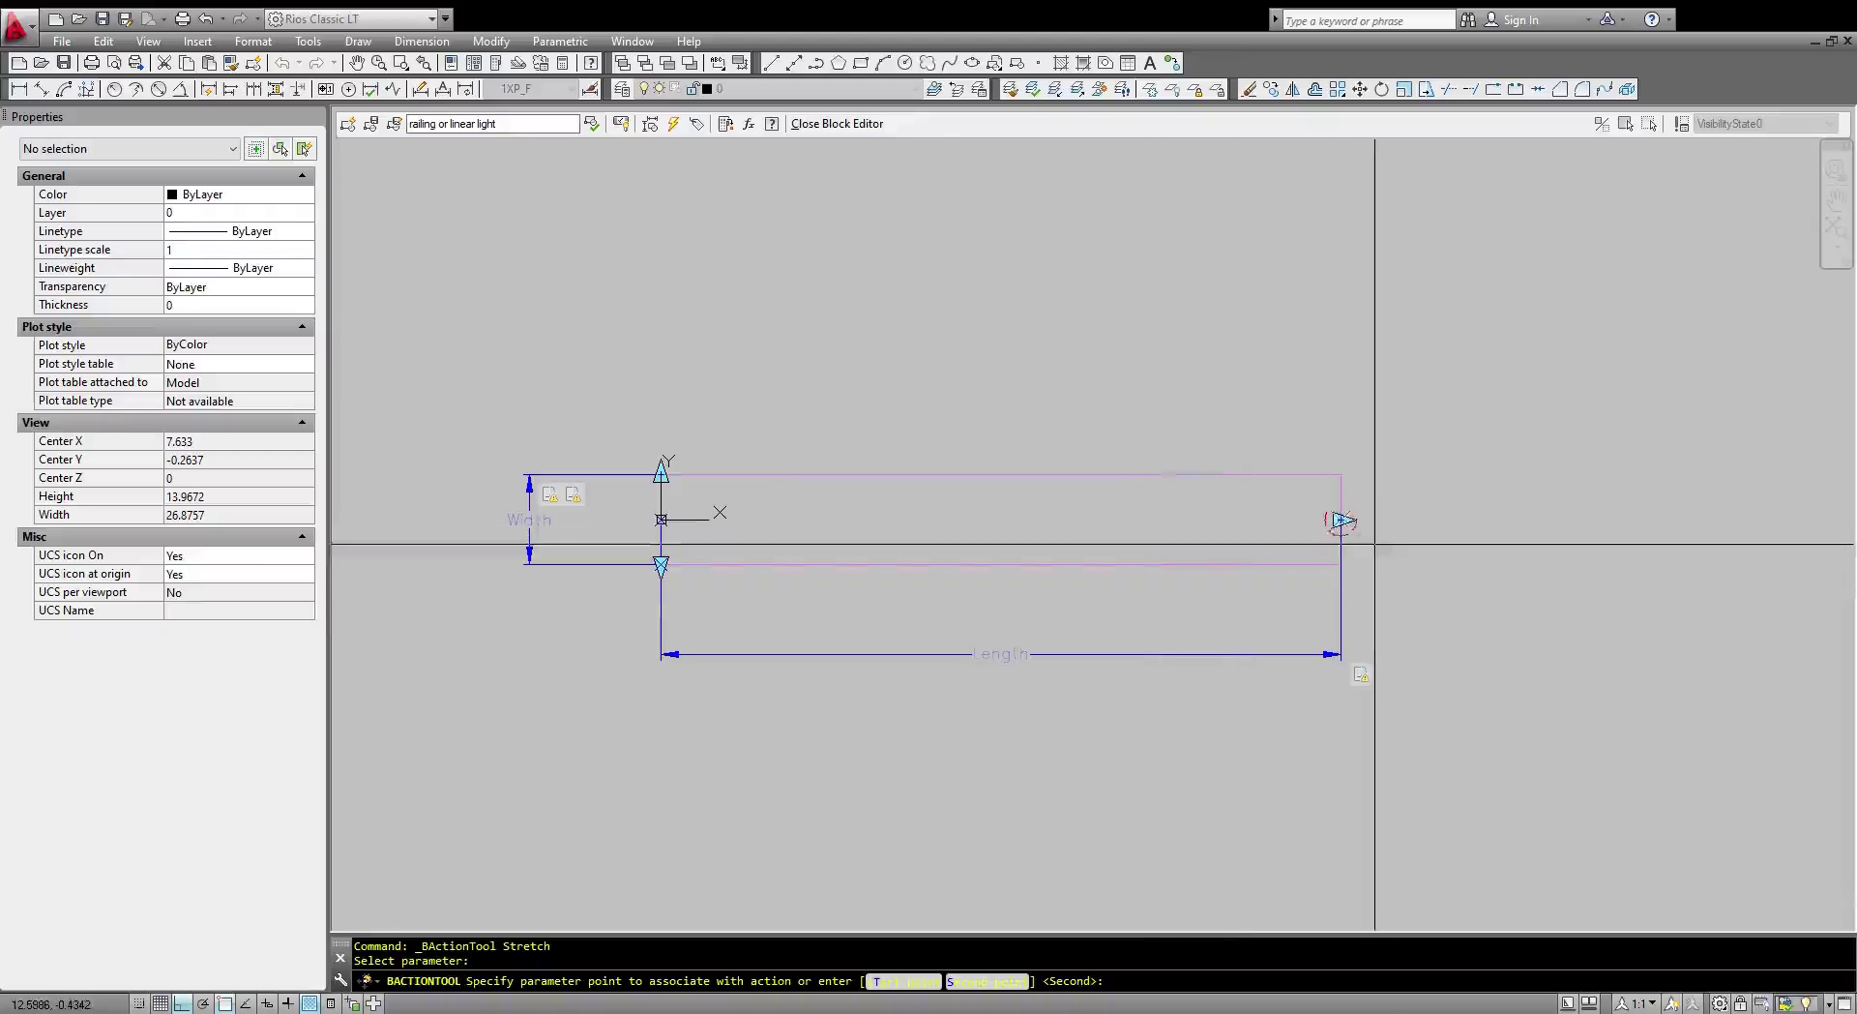
pyautogui.click(1379, 576)
pyautogui.click(1389, 590)
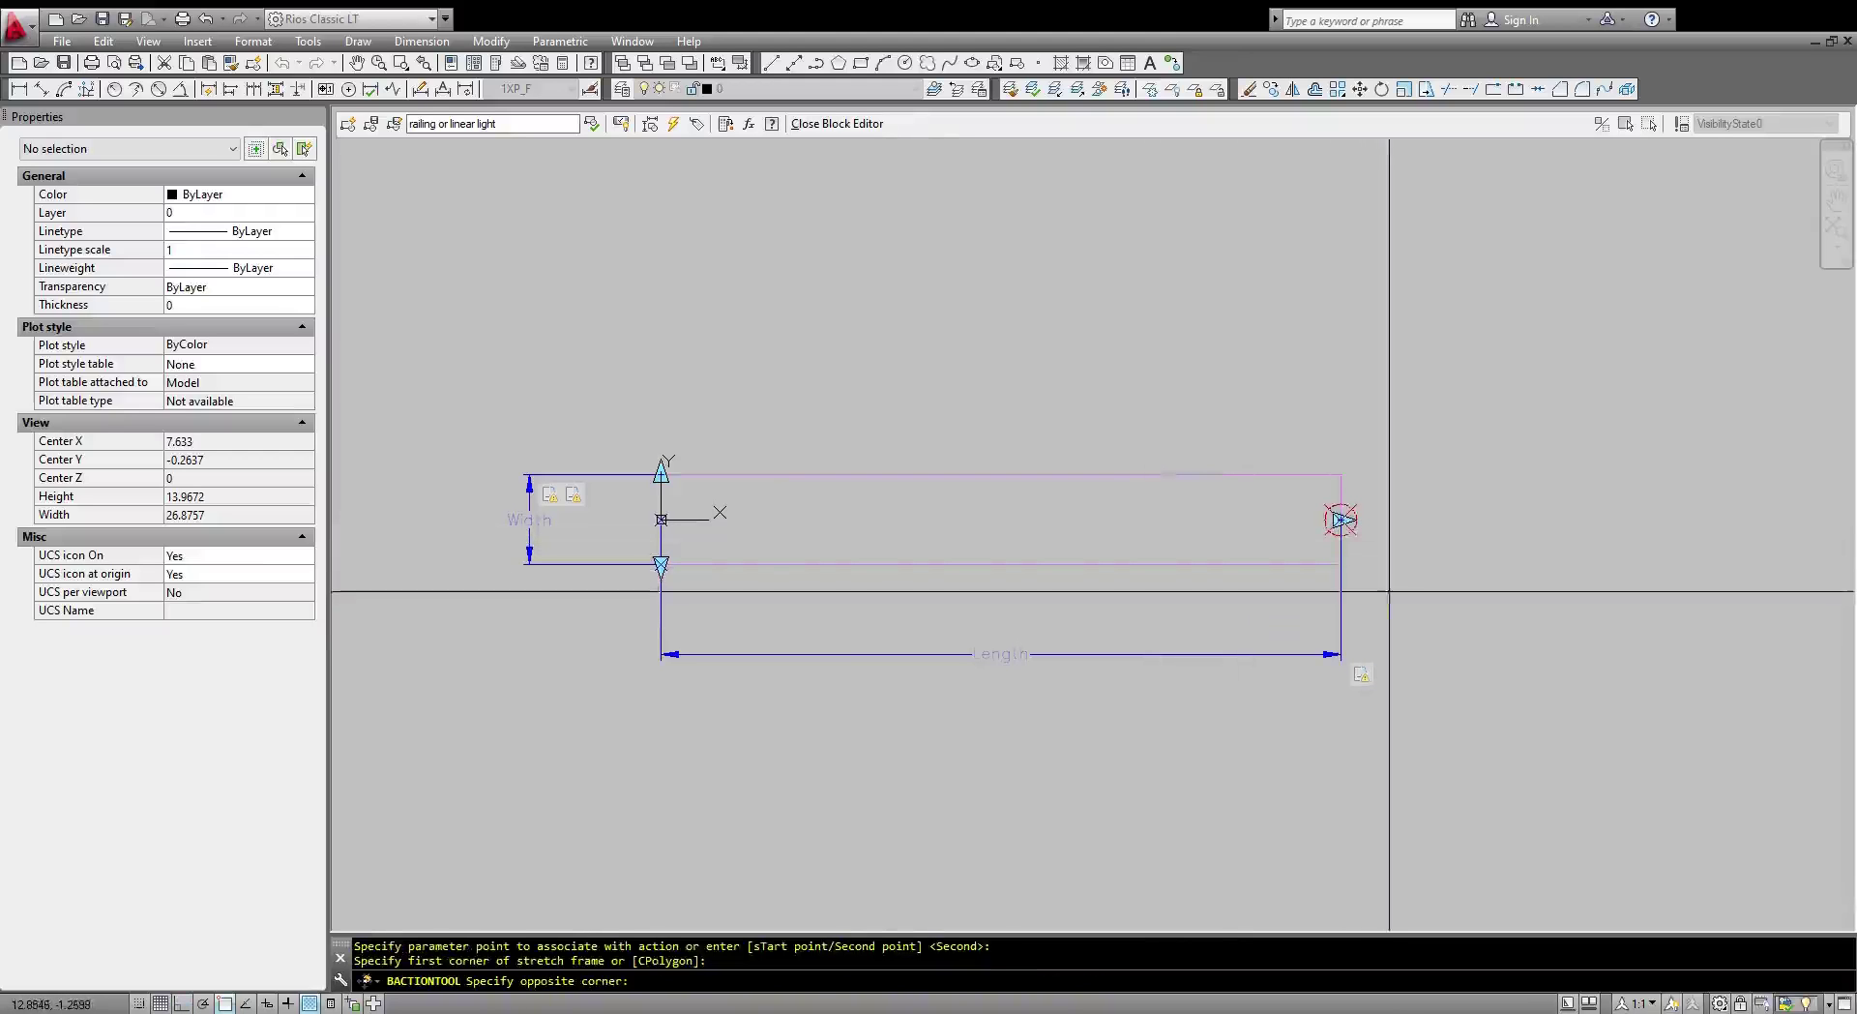
pyautogui.click(1280, 436)
pyautogui.click(1424, 602)
pyautogui.click(1261, 429)
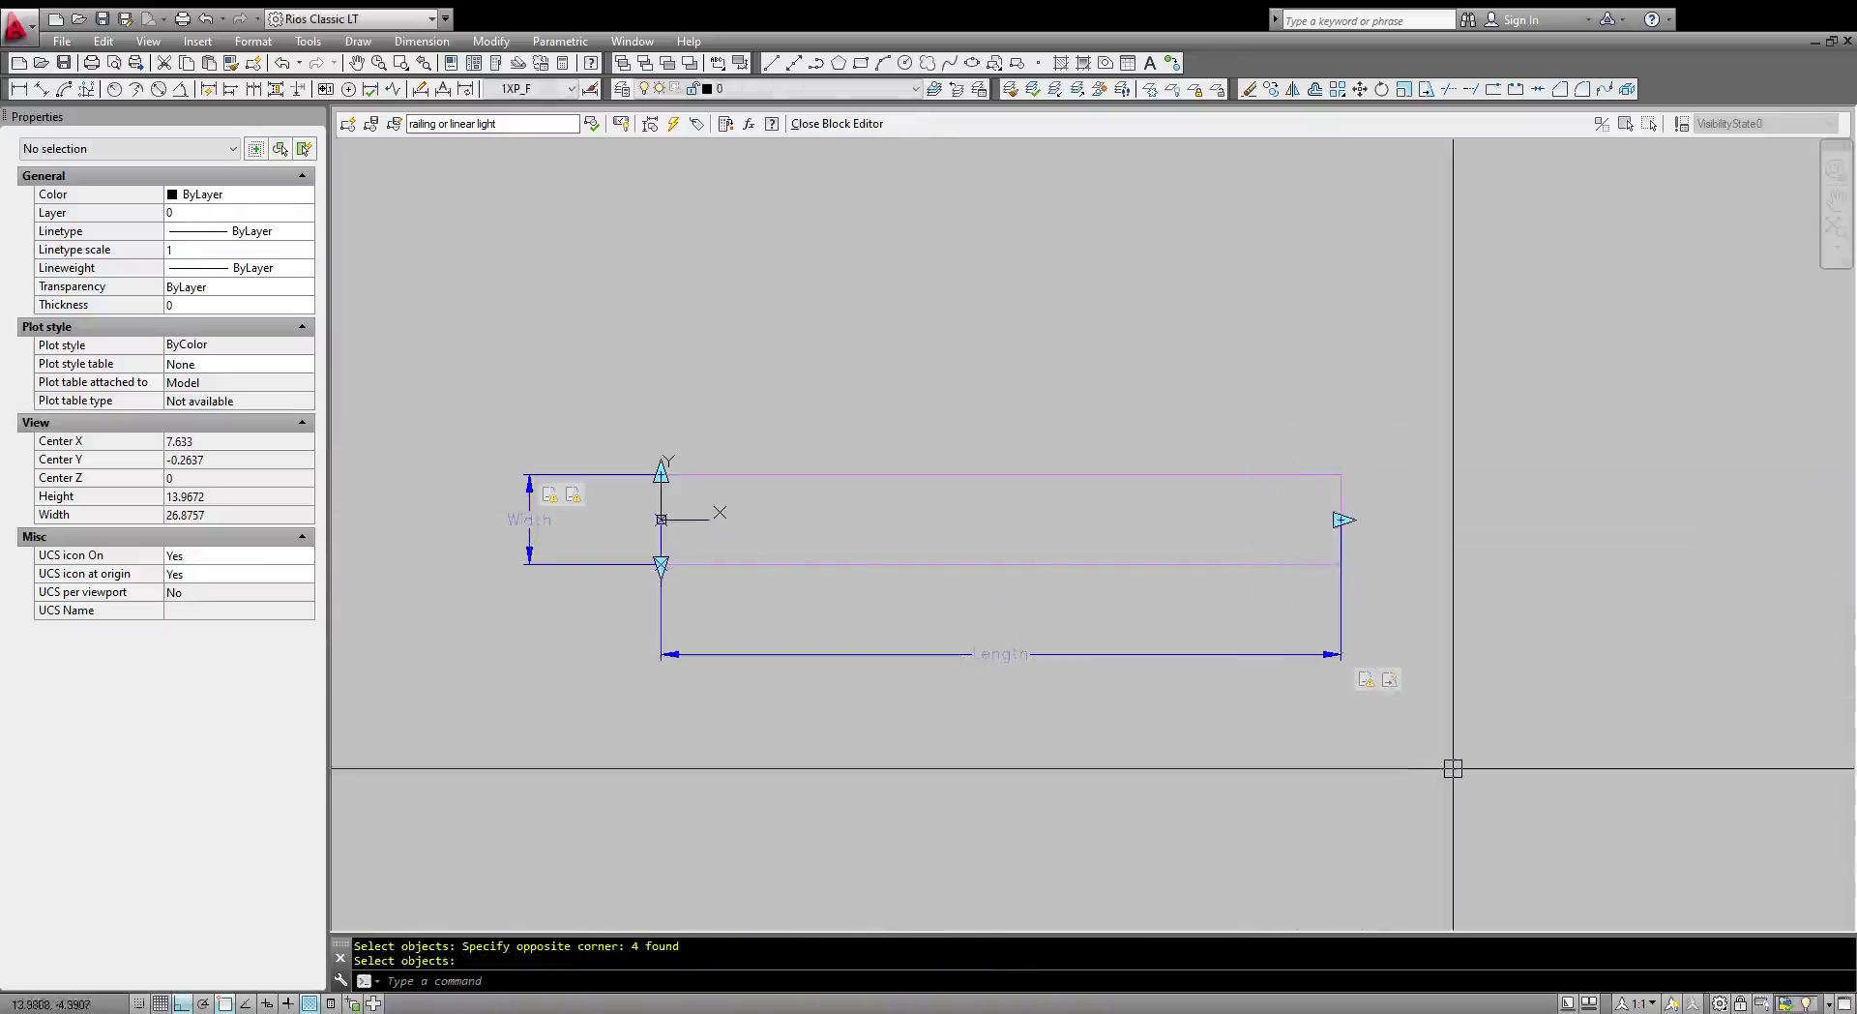
pyautogui.press('Return')
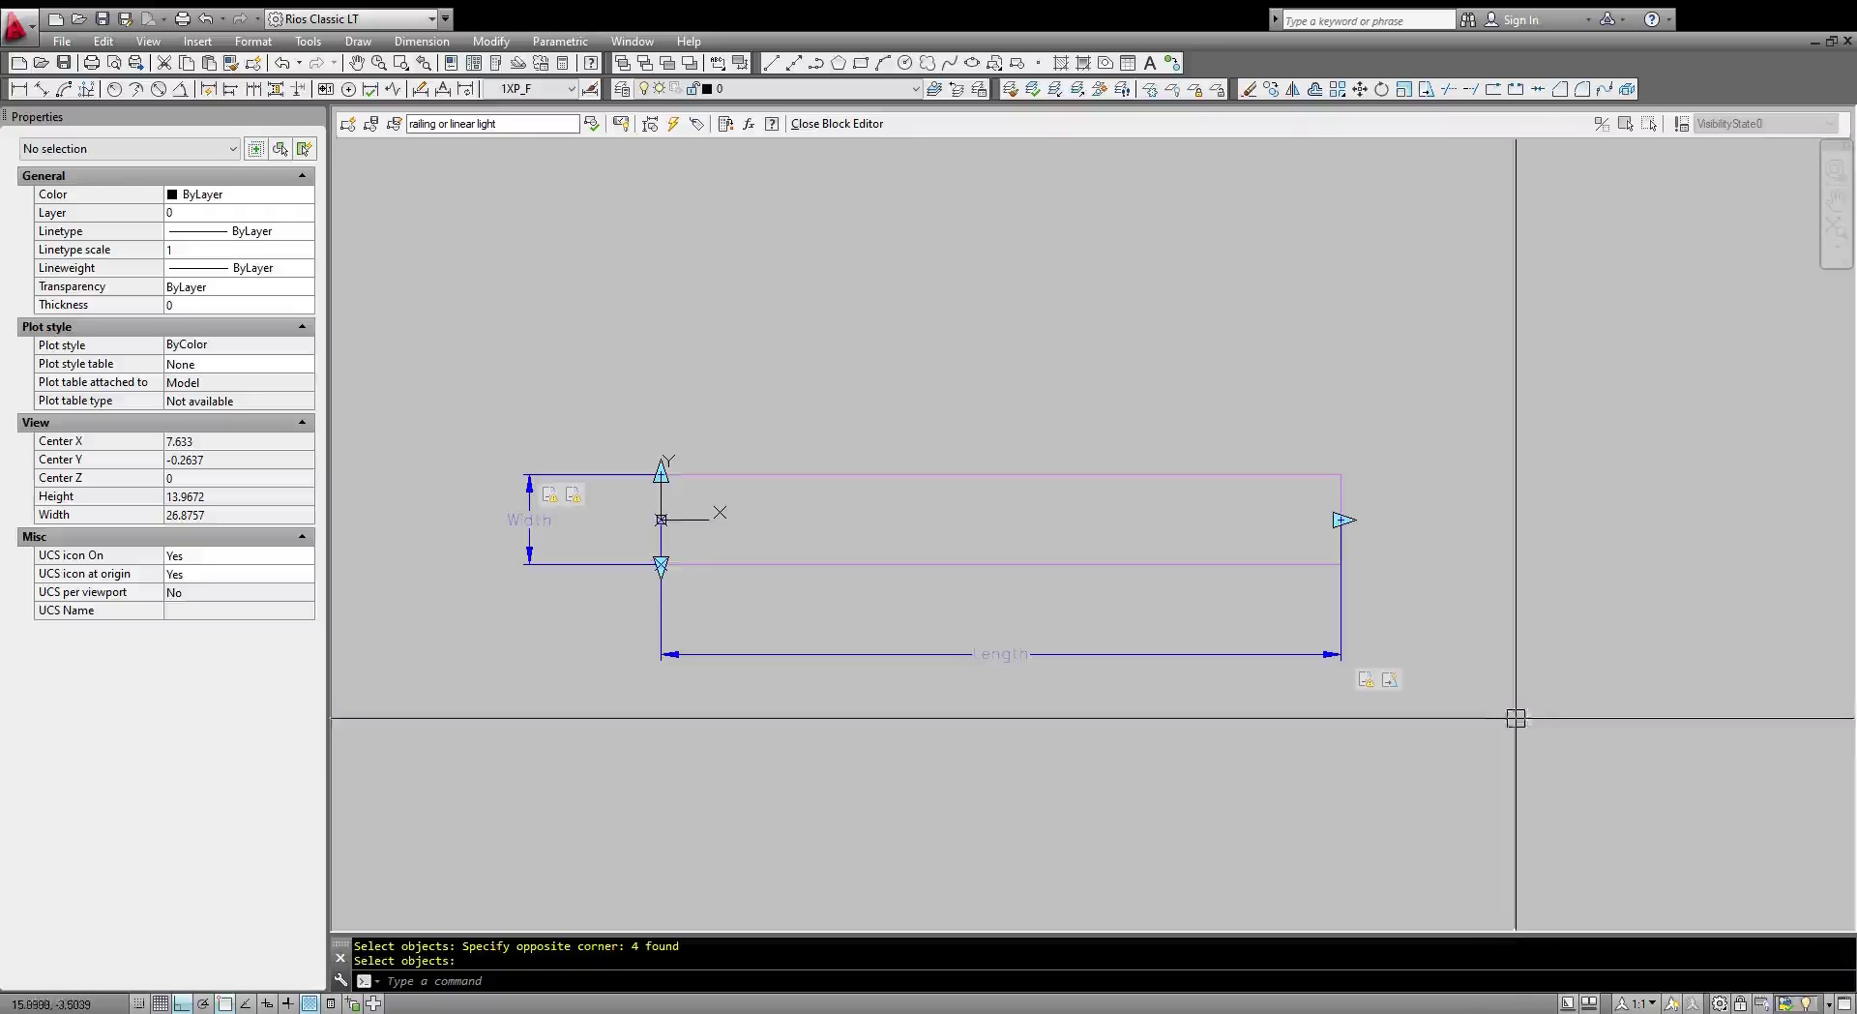
# Add a stretch action to the Width parameter's lower point, framing the rectangle's bottom edge and selecting the objects there.
pyautogui.click(1856, 734)
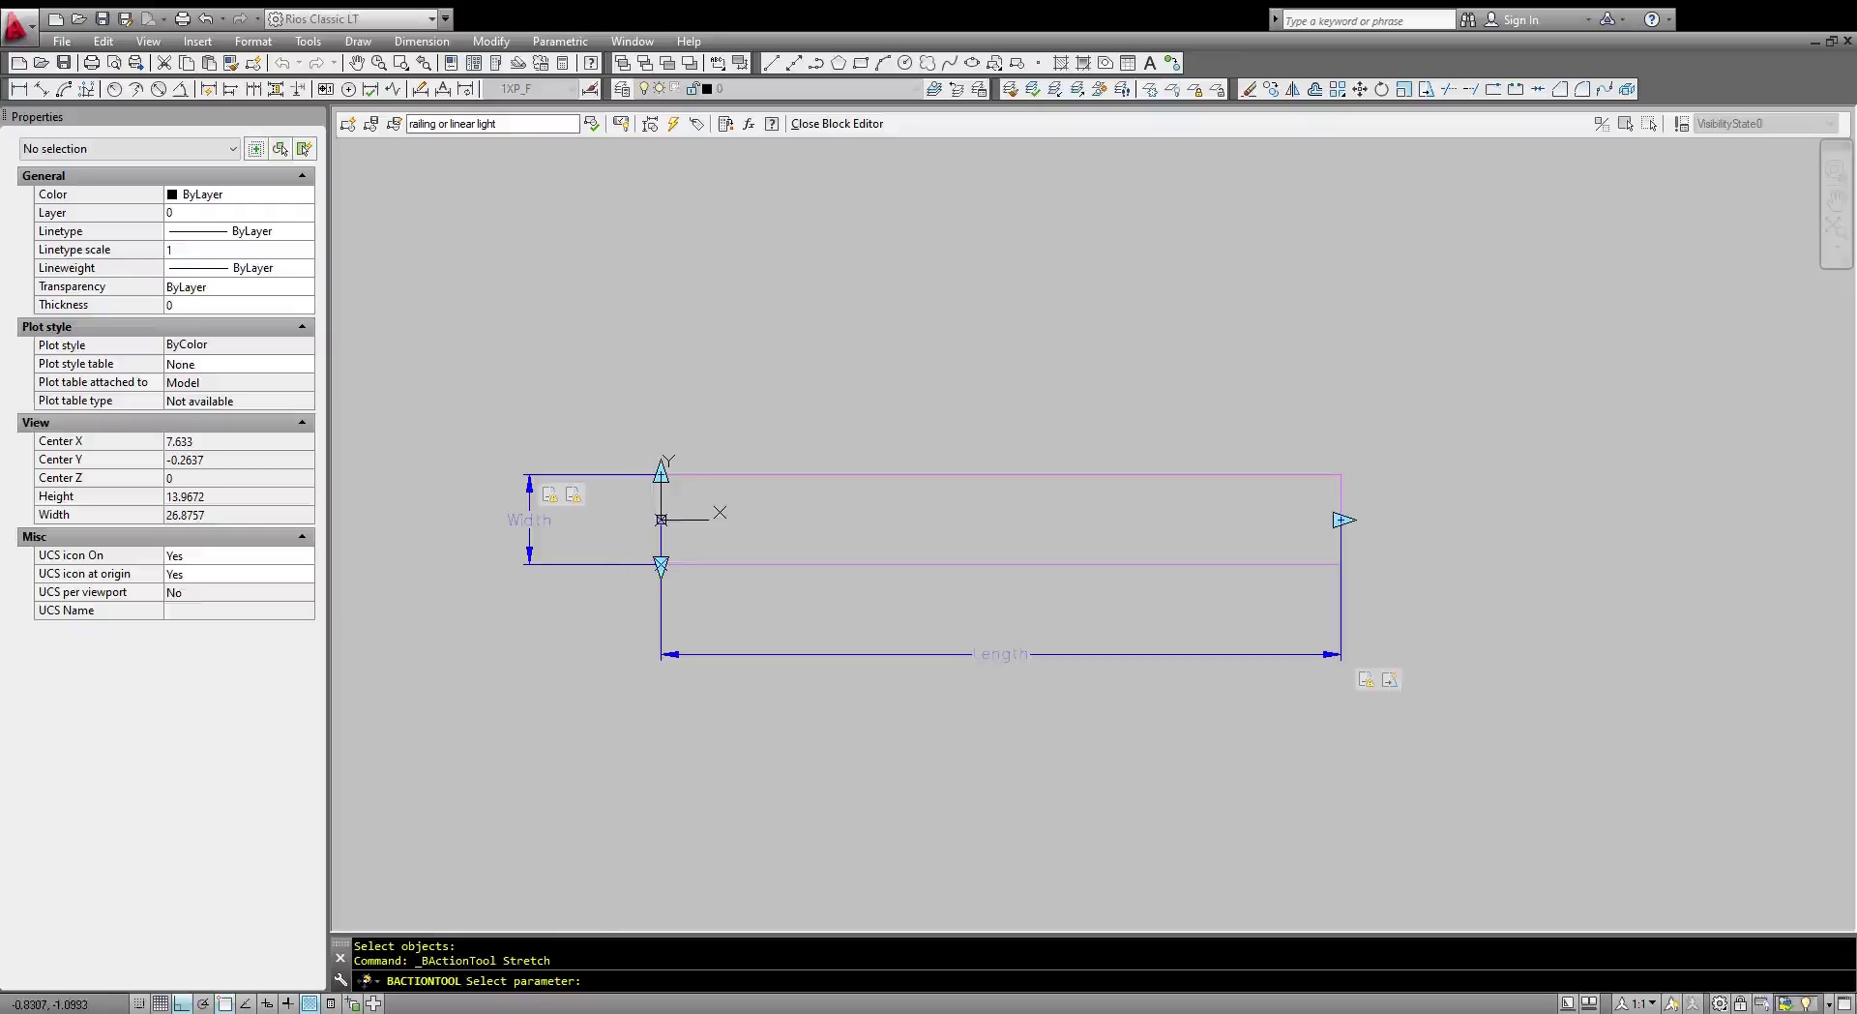
pyautogui.click(601, 563)
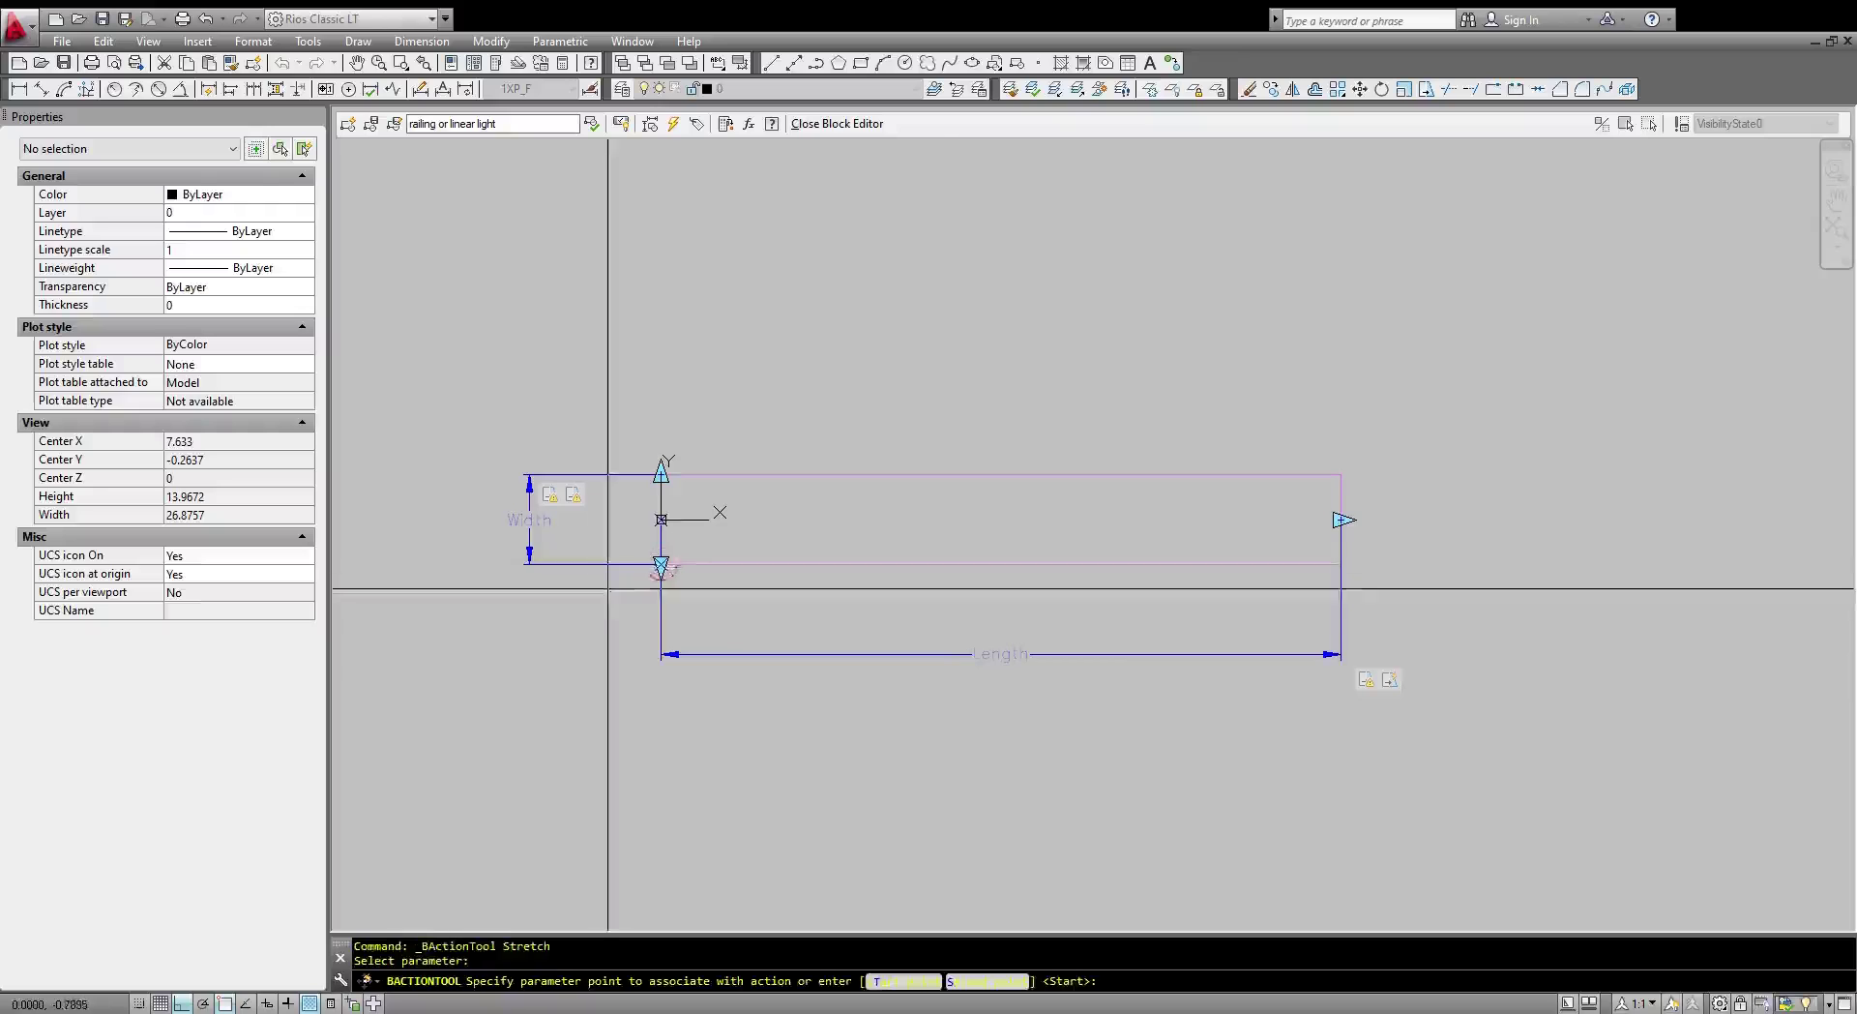
pyautogui.click(661, 564)
pyautogui.click(1467, 737)
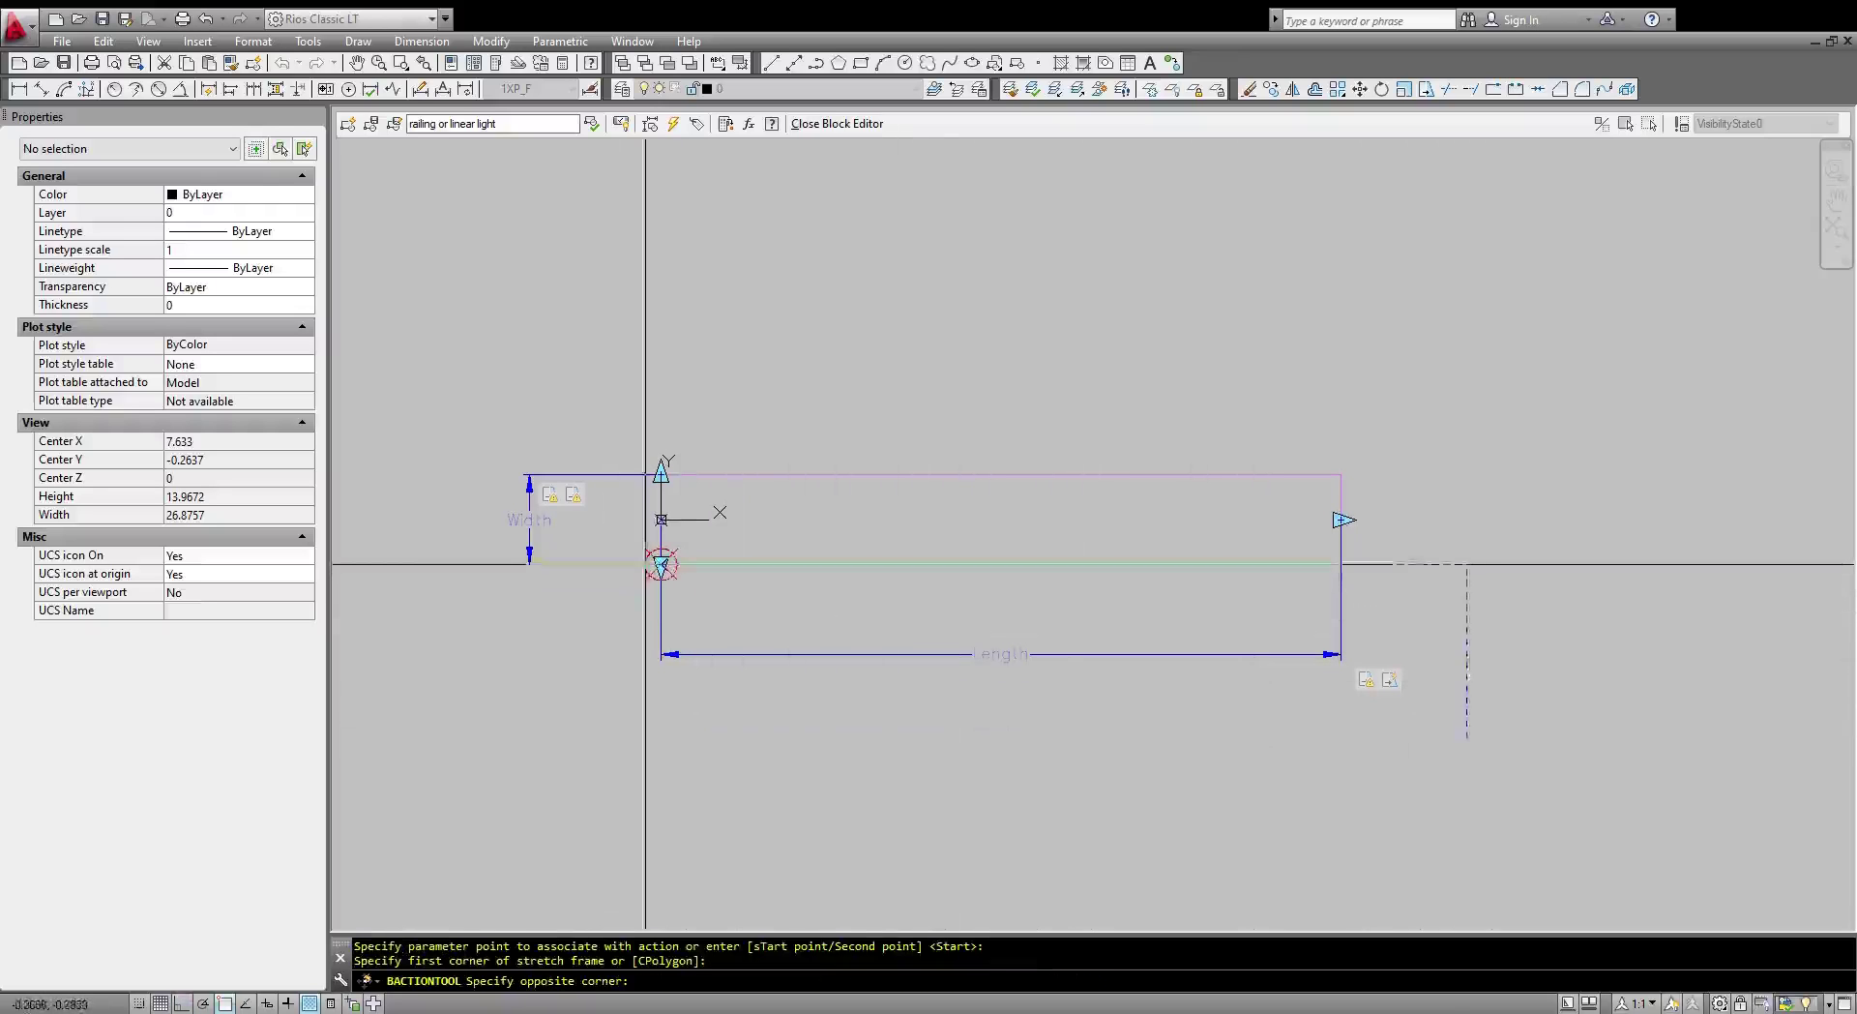
pyautogui.click(596, 542)
pyautogui.click(1480, 799)
pyautogui.click(625, 559)
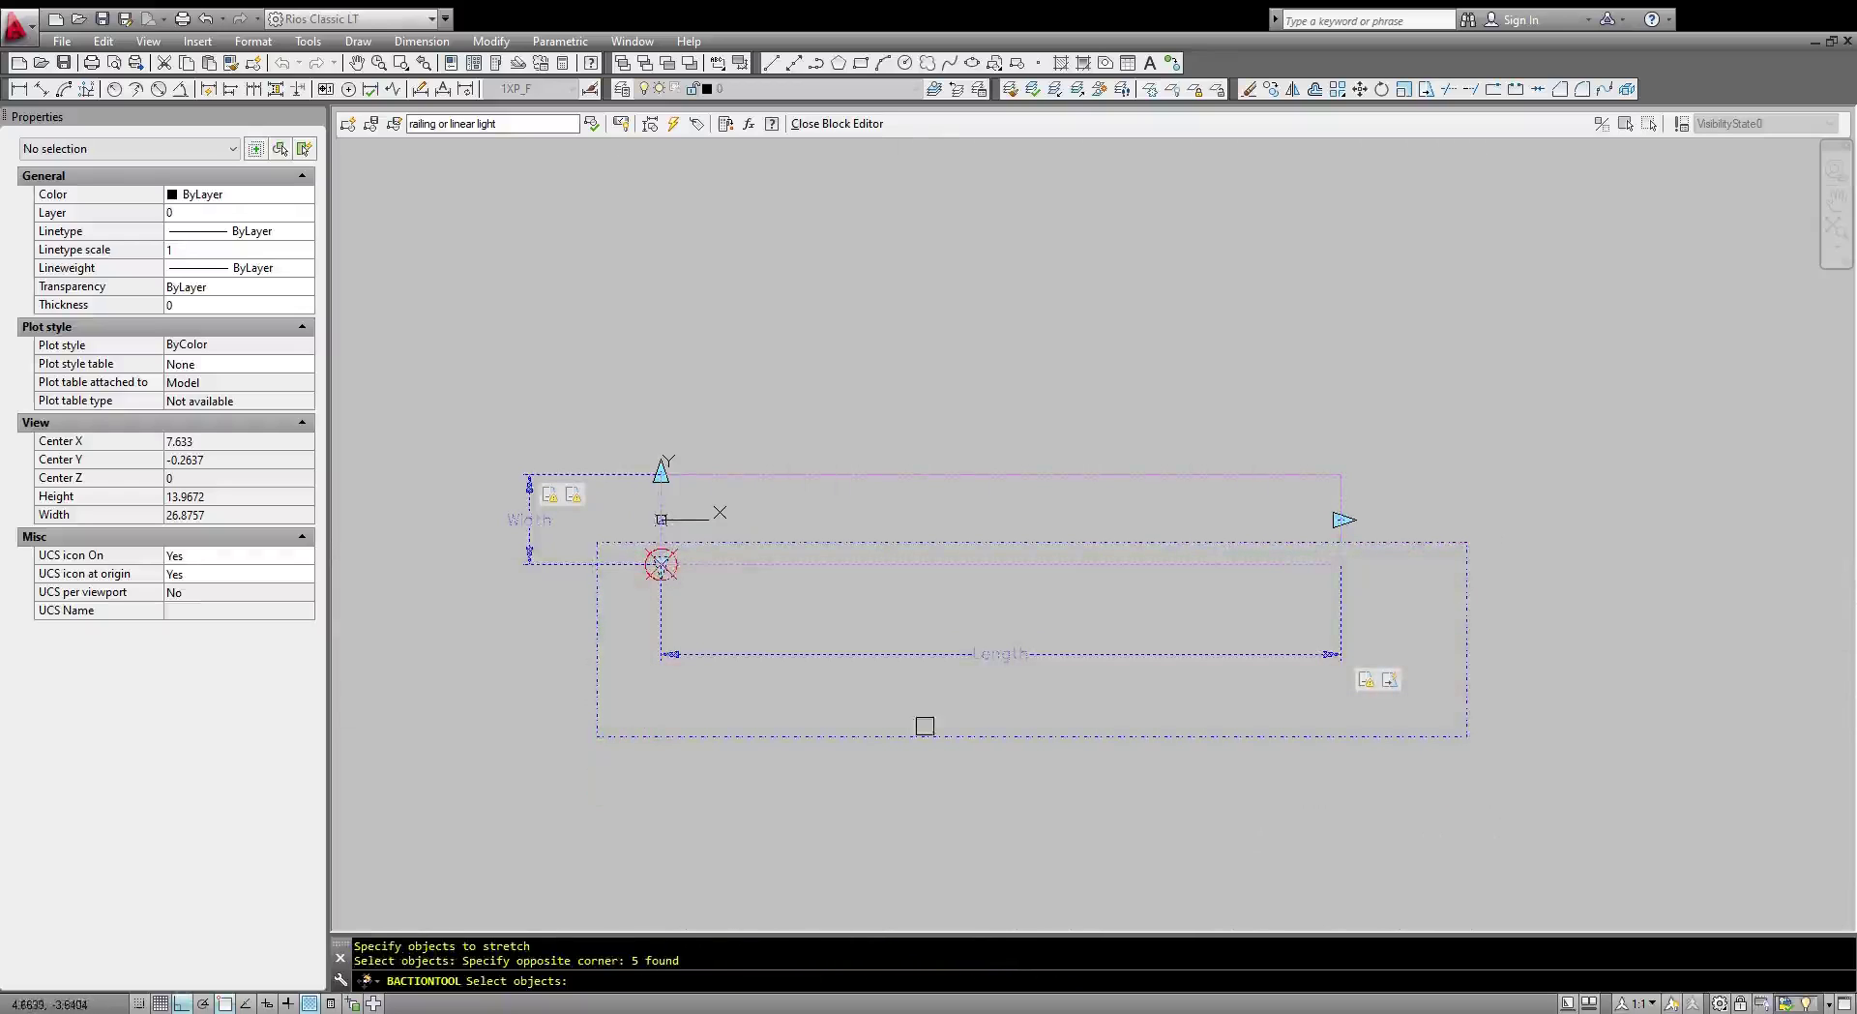
pyautogui.press('Return')
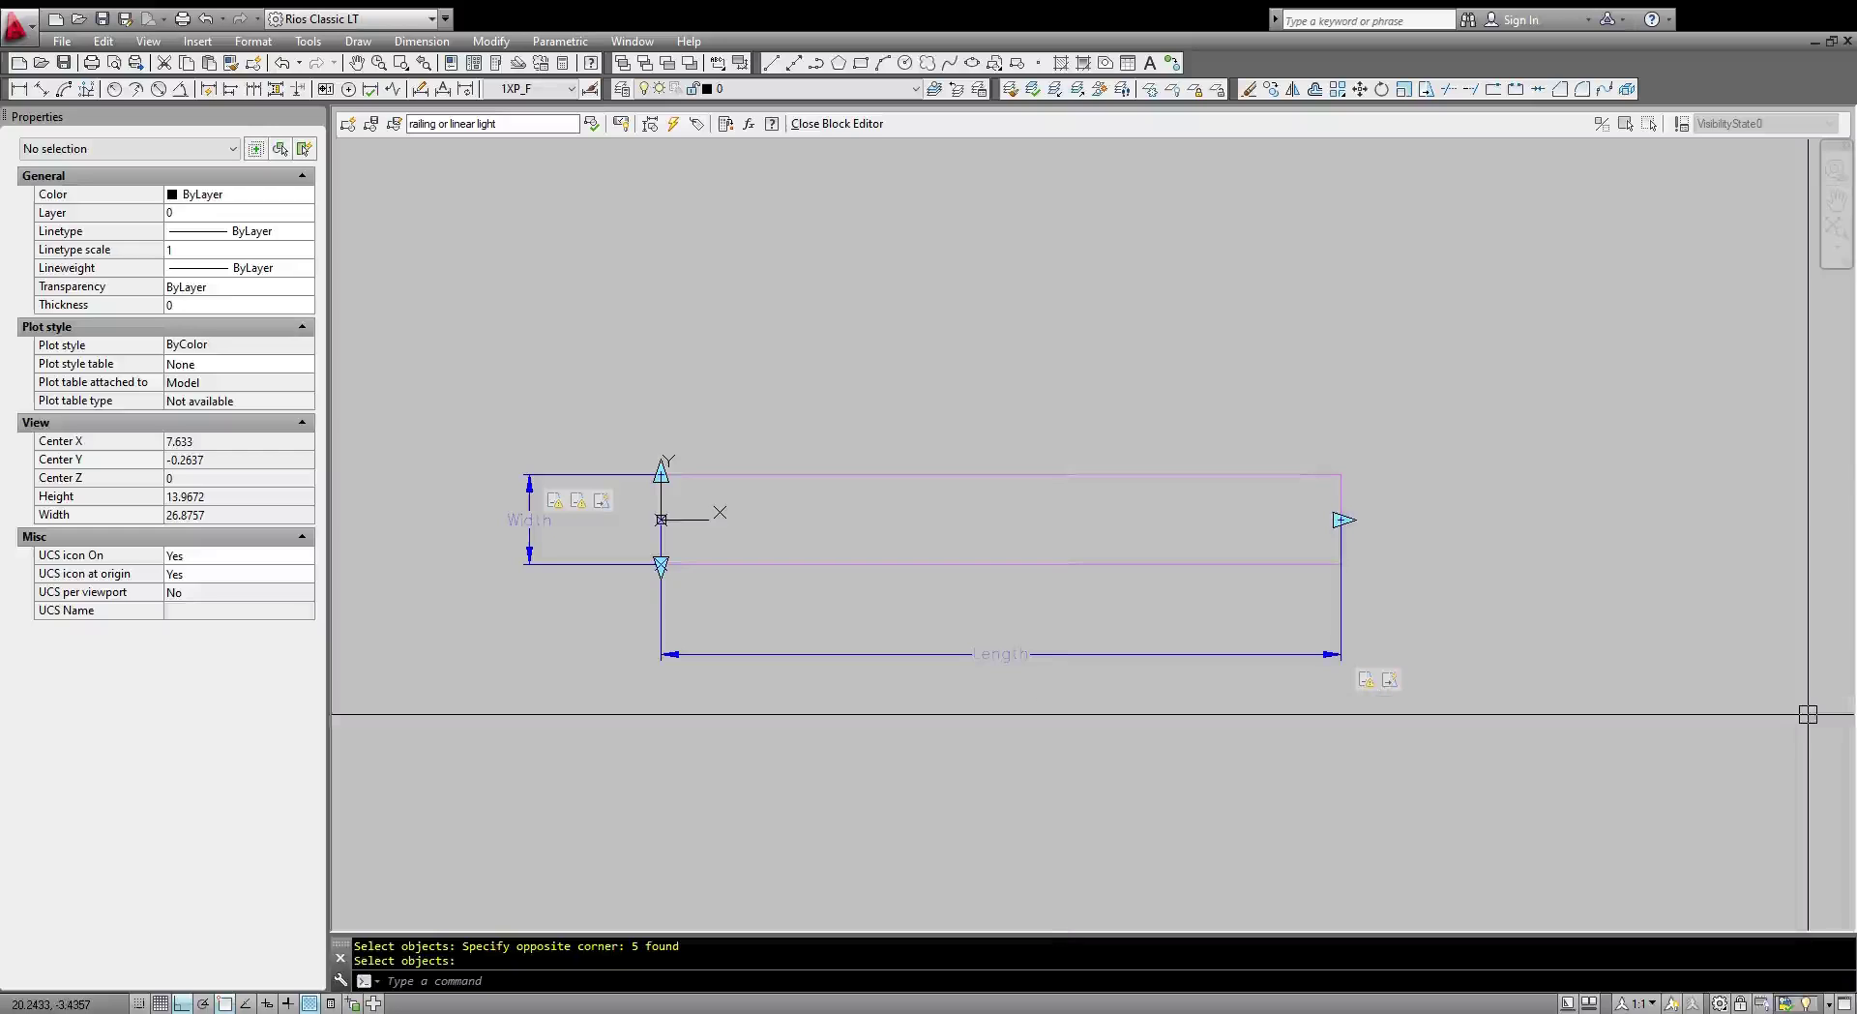
# Add a stretch action to the Width parameter's upper point, framing the rectangle's top edge and selecting the objects there.
pyautogui.press('Return')
pyautogui.click(614, 475)
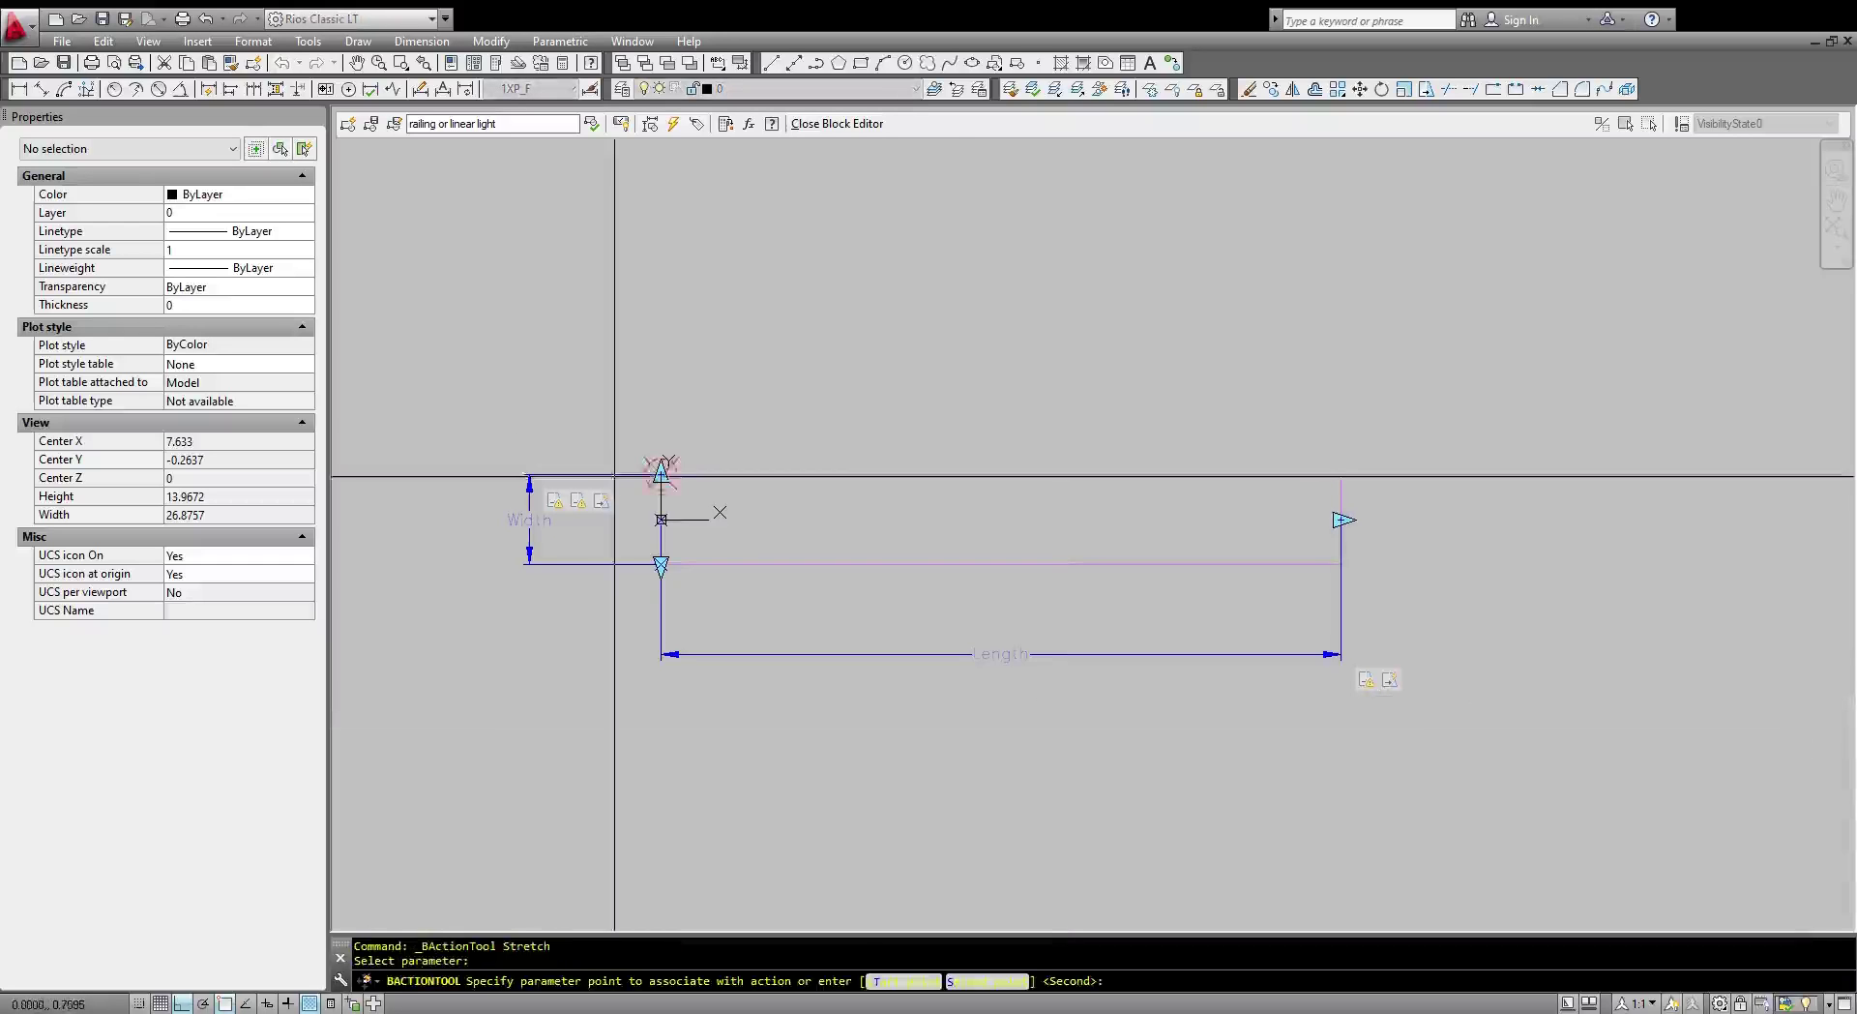
pyautogui.click(661, 473)
pyautogui.click(1367, 677)
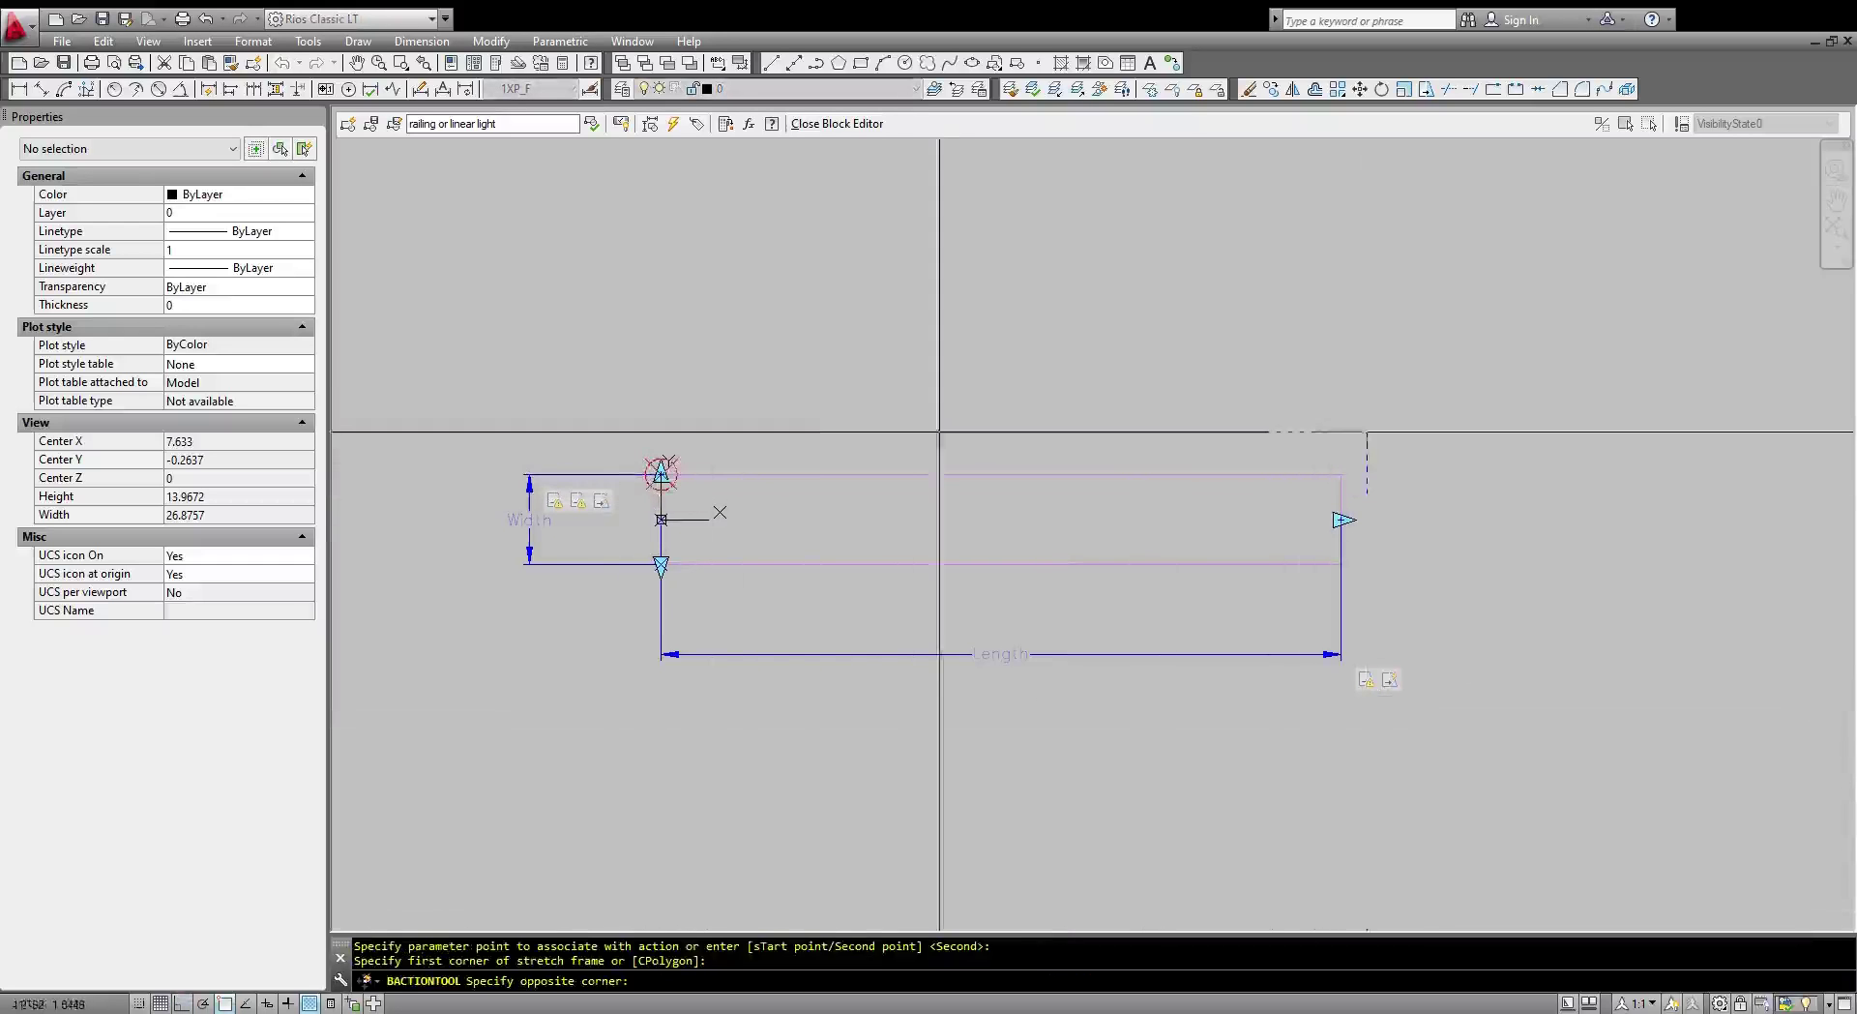
pyautogui.click(618, 401)
pyautogui.click(1386, 500)
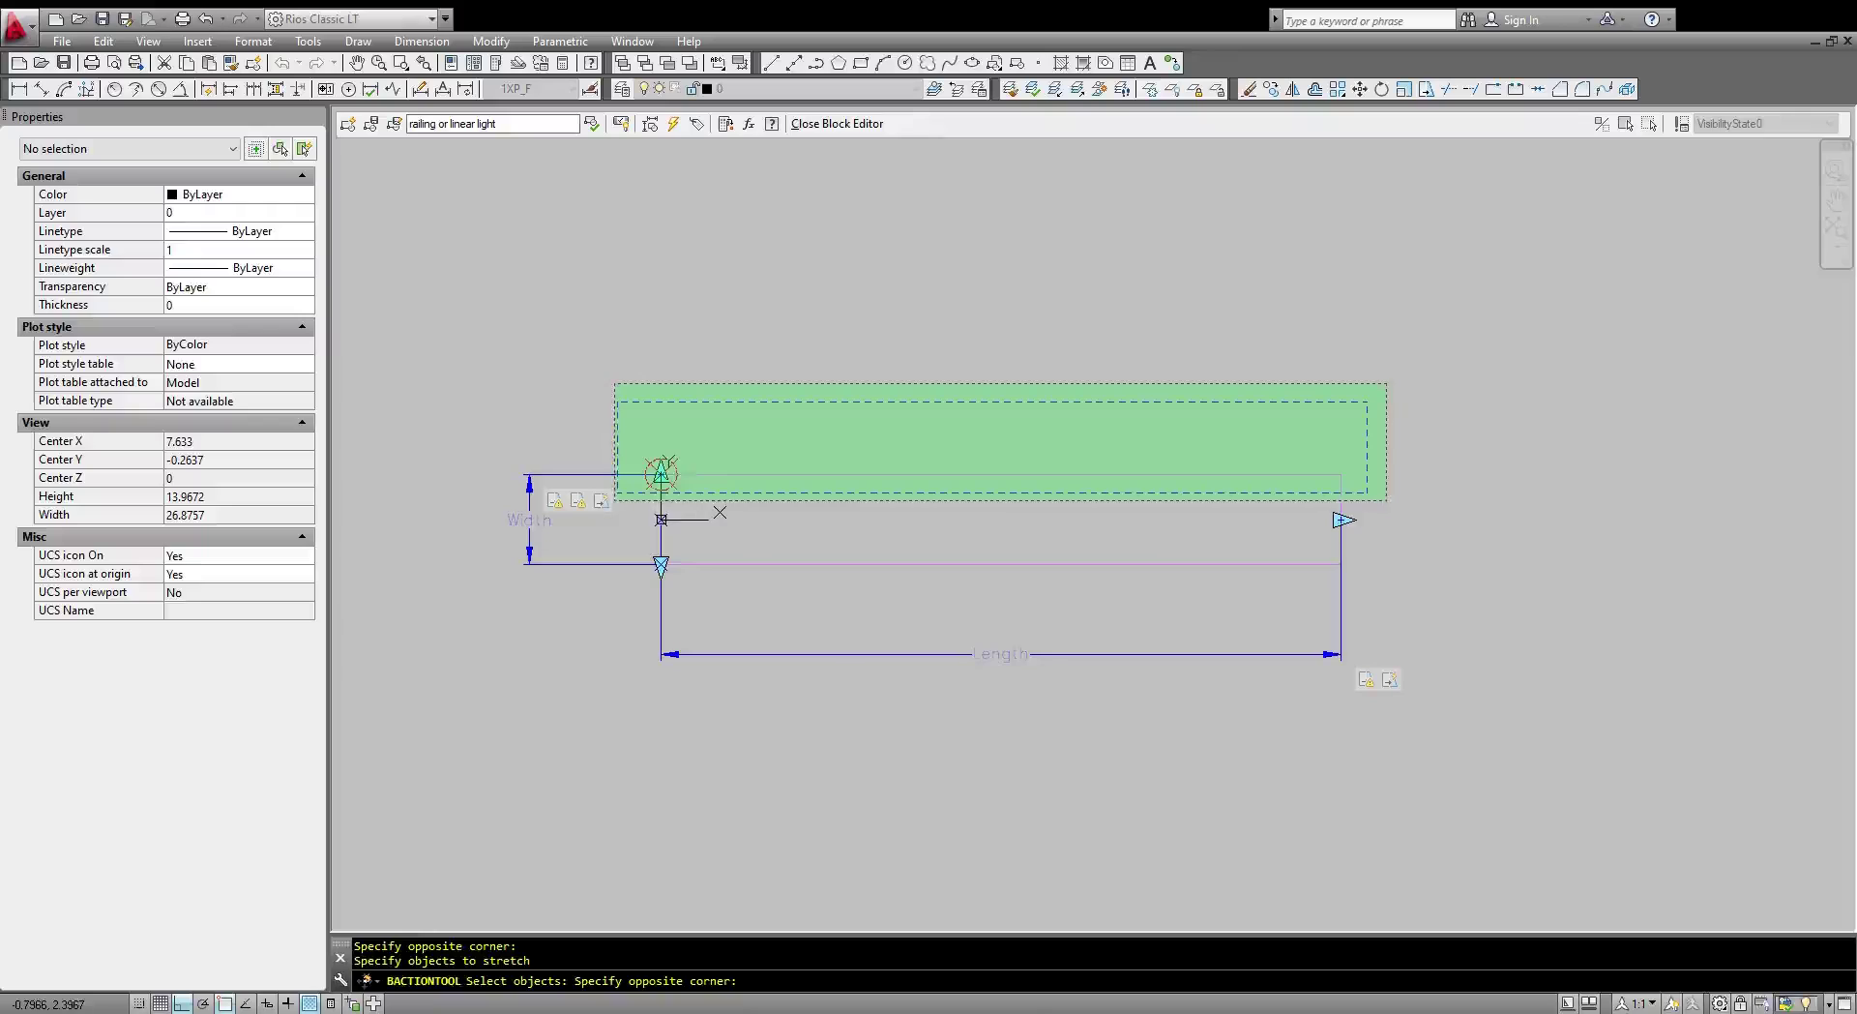
pyautogui.click(615, 384)
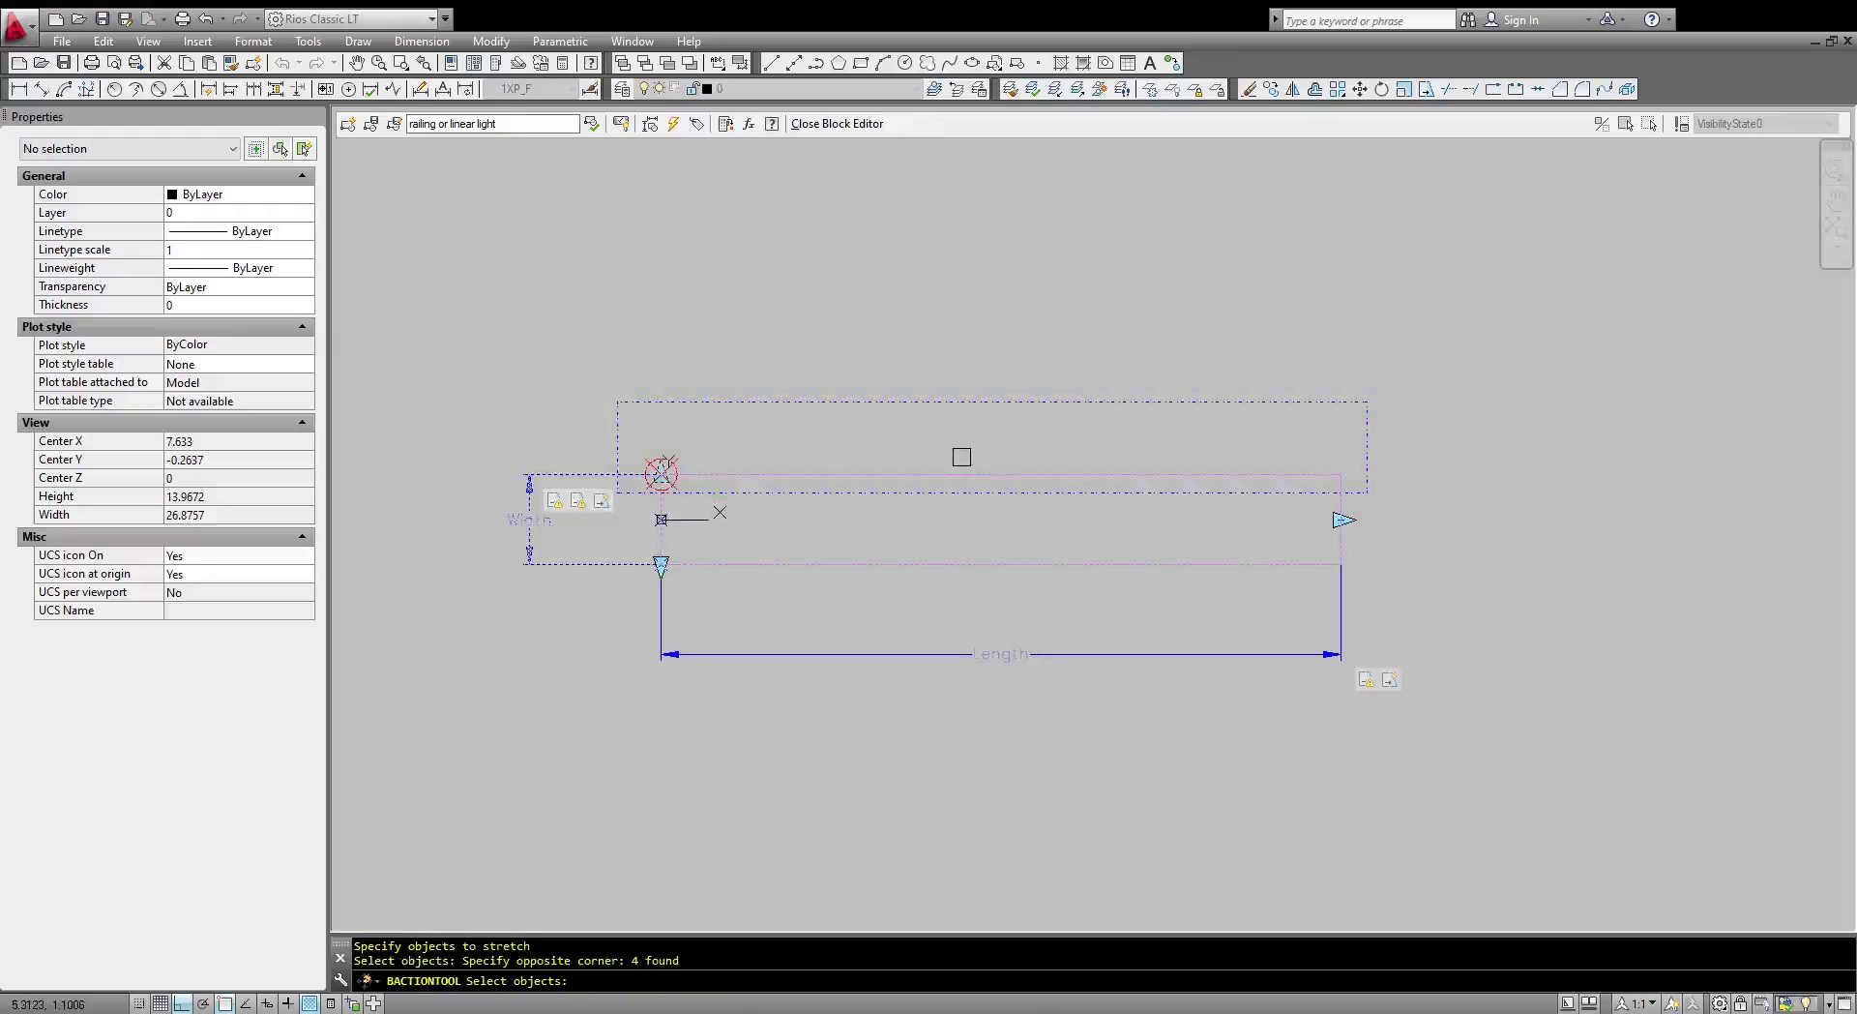
pyautogui.press('Return')
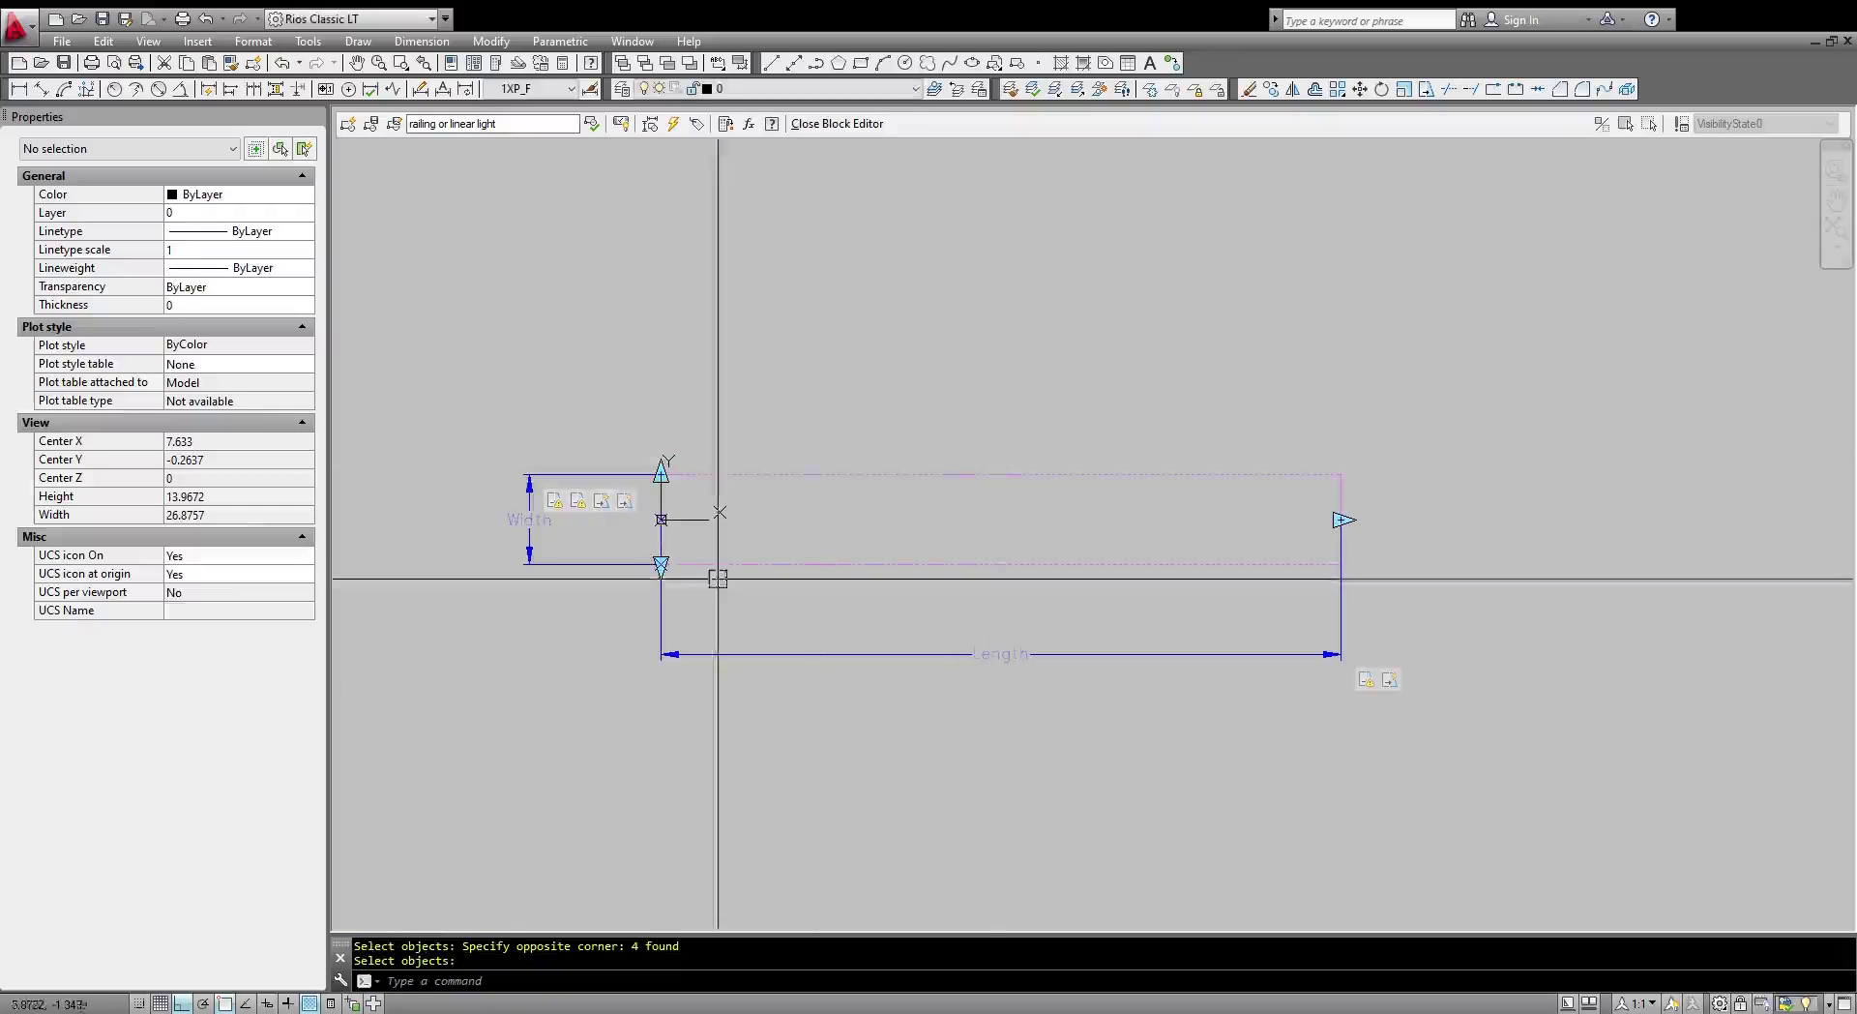
# Switch the Width parameter's base location to Midpoint and back to Startpoint, and close the block editor.
pyautogui.click(524, 522)
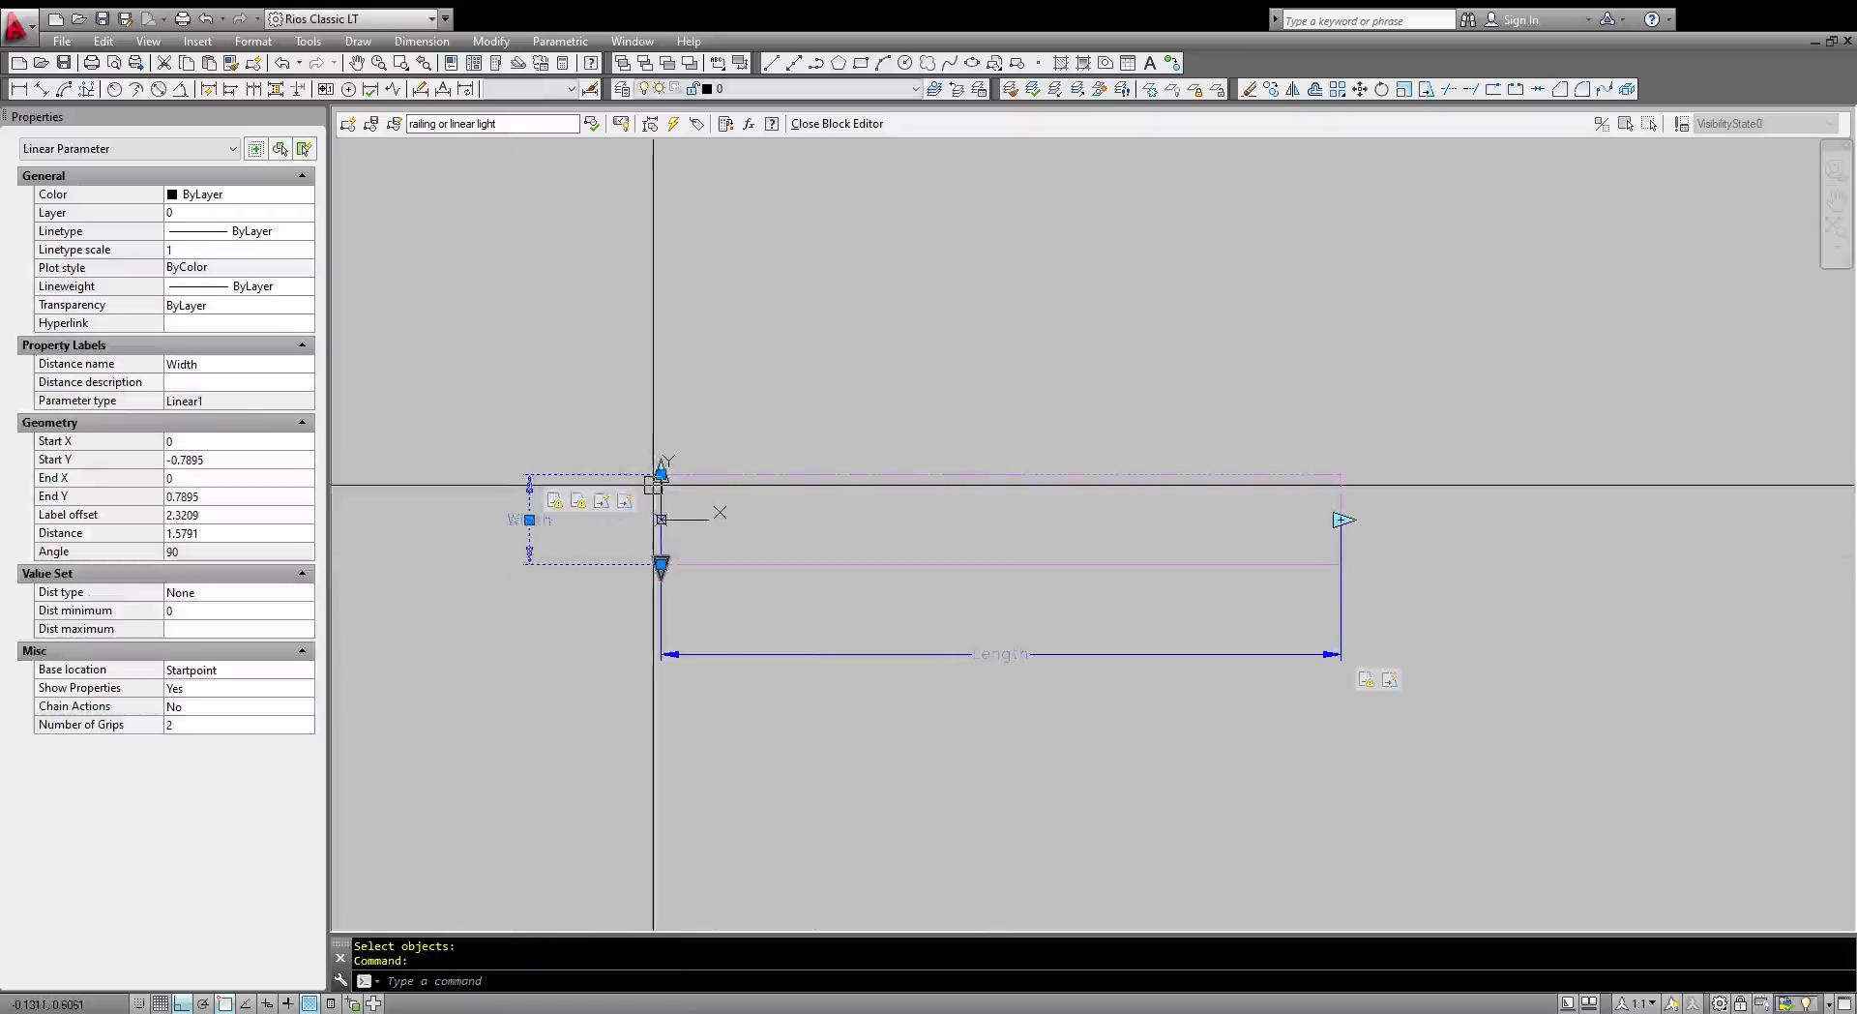
pyautogui.click(658, 597)
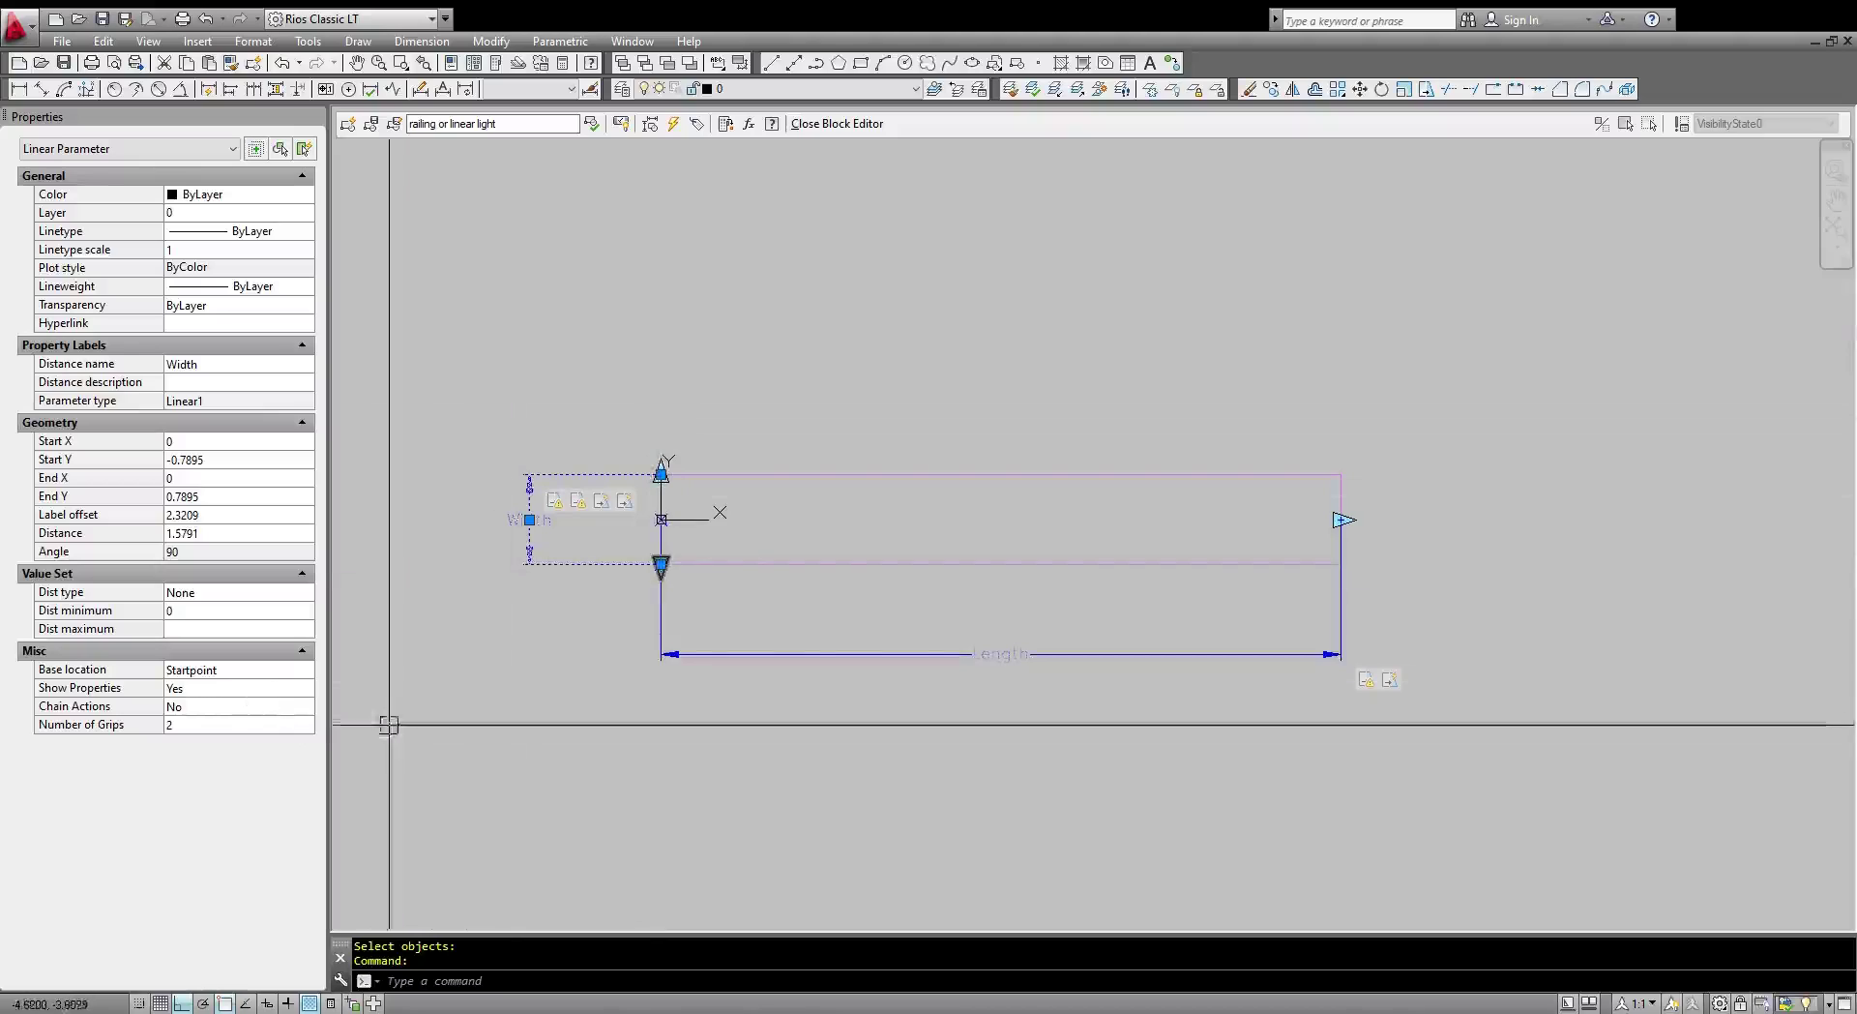
pyautogui.click(240, 670)
pyautogui.click(240, 672)
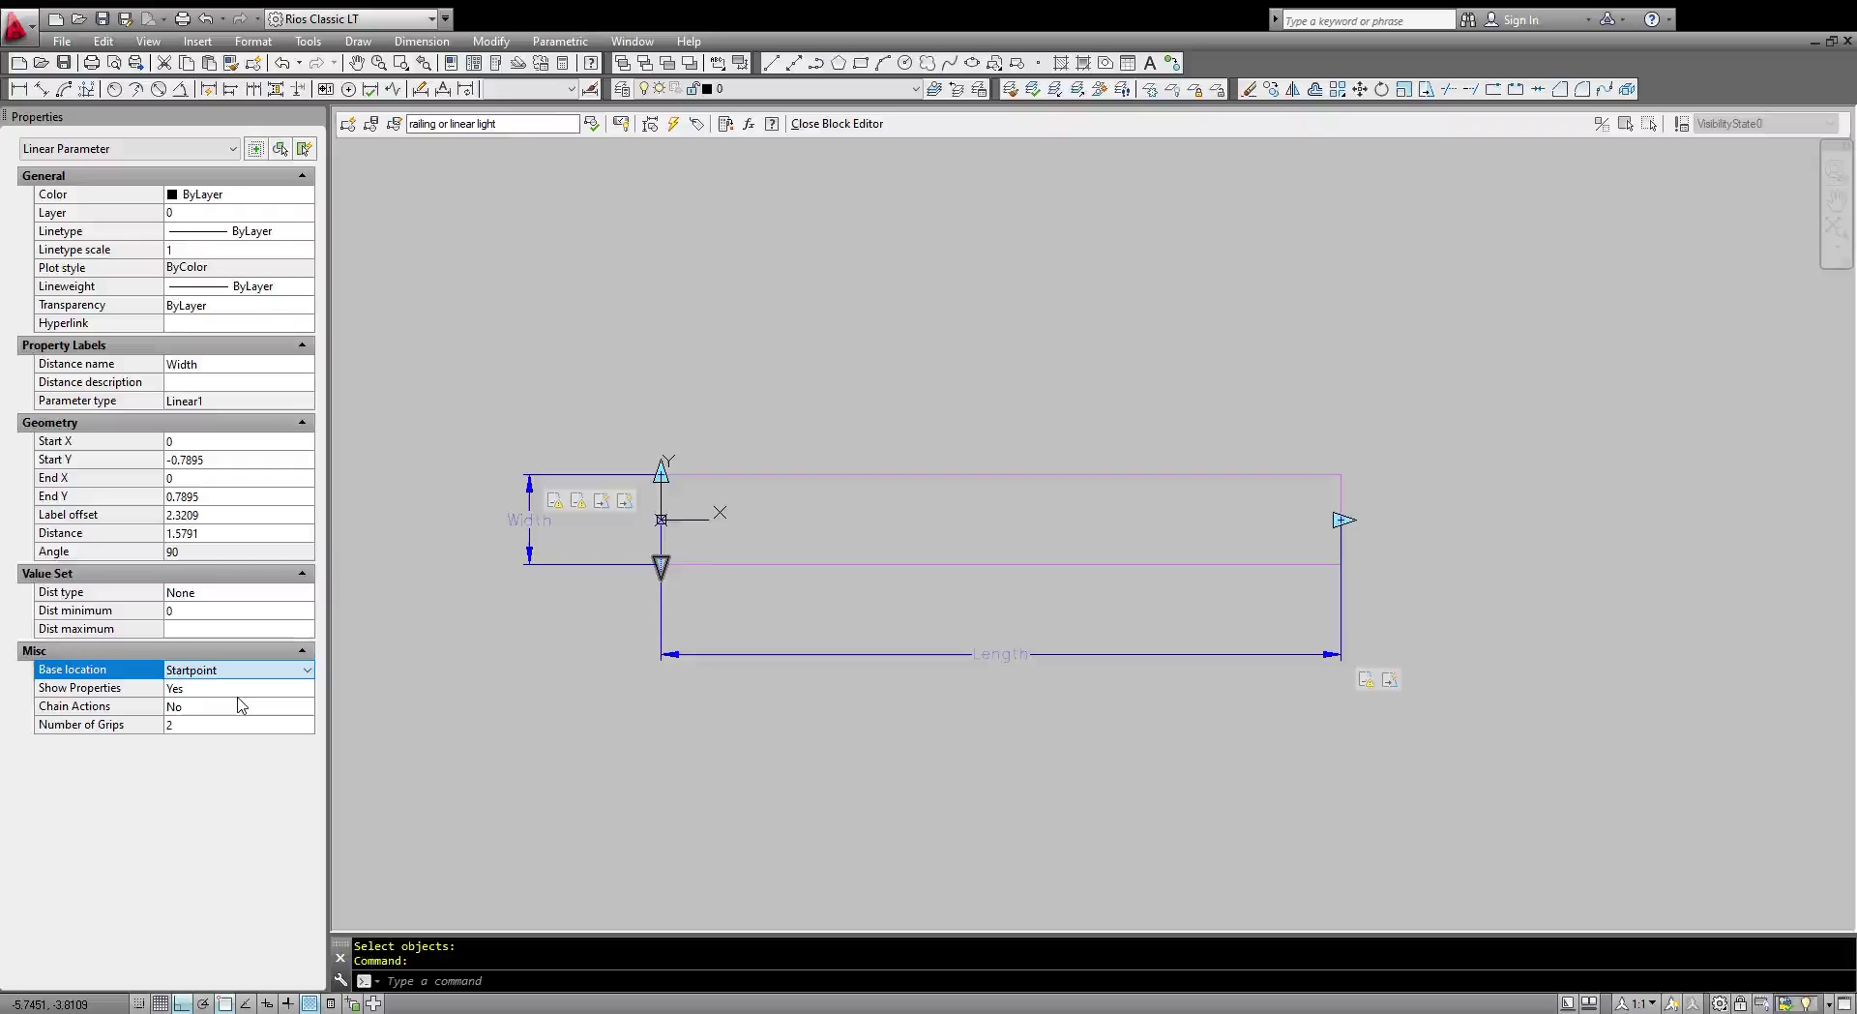
pyautogui.press('Down')
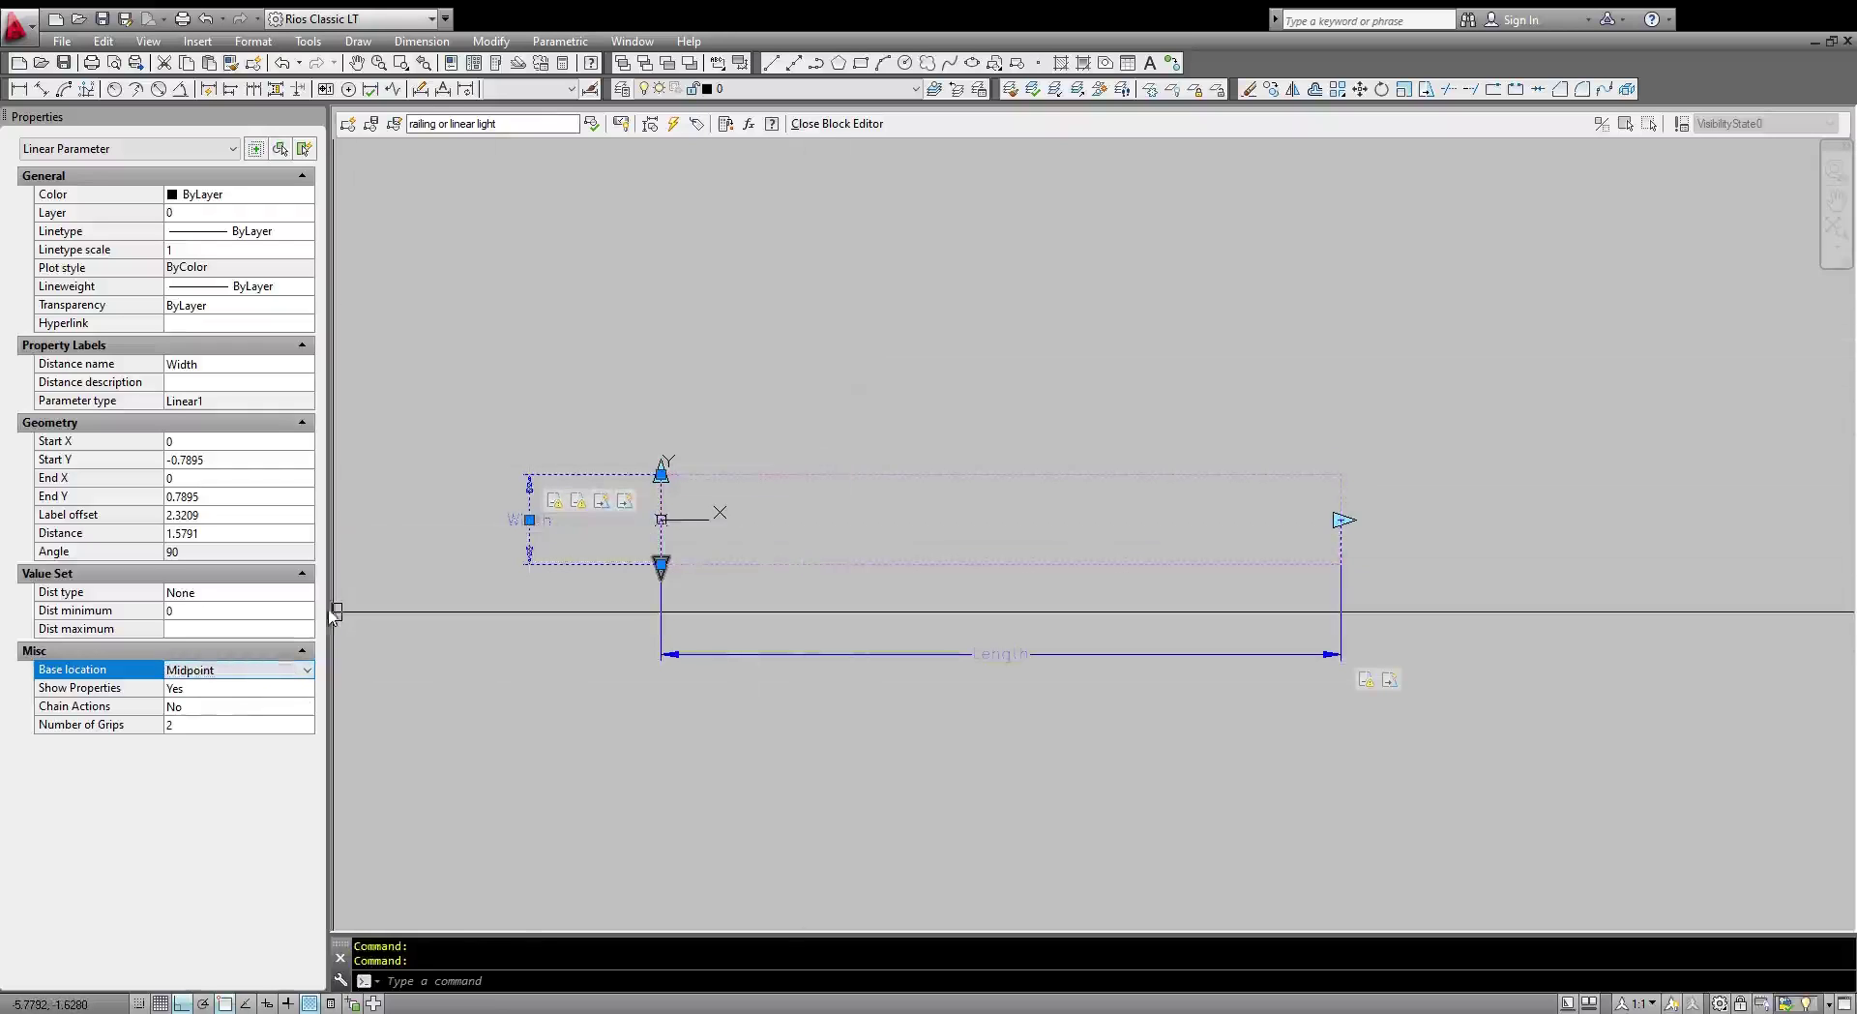
pyautogui.doubleClick(267, 672)
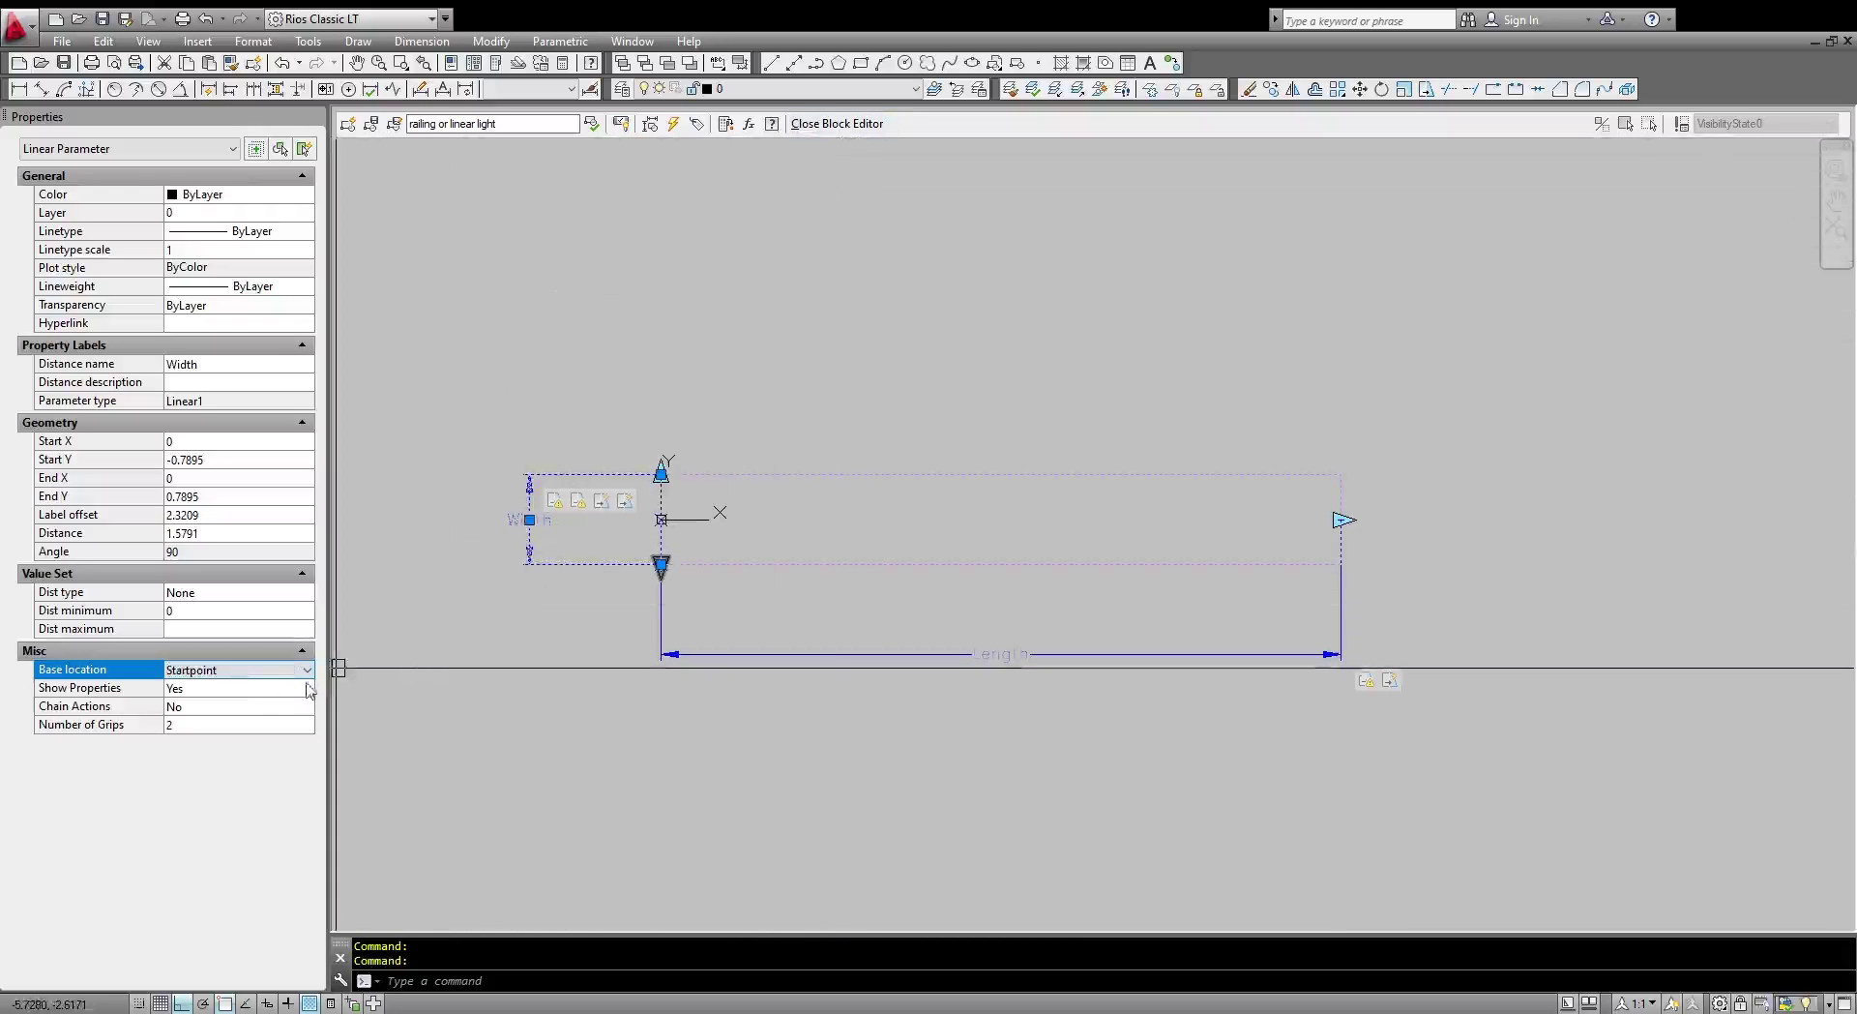
pyautogui.click(830, 132)
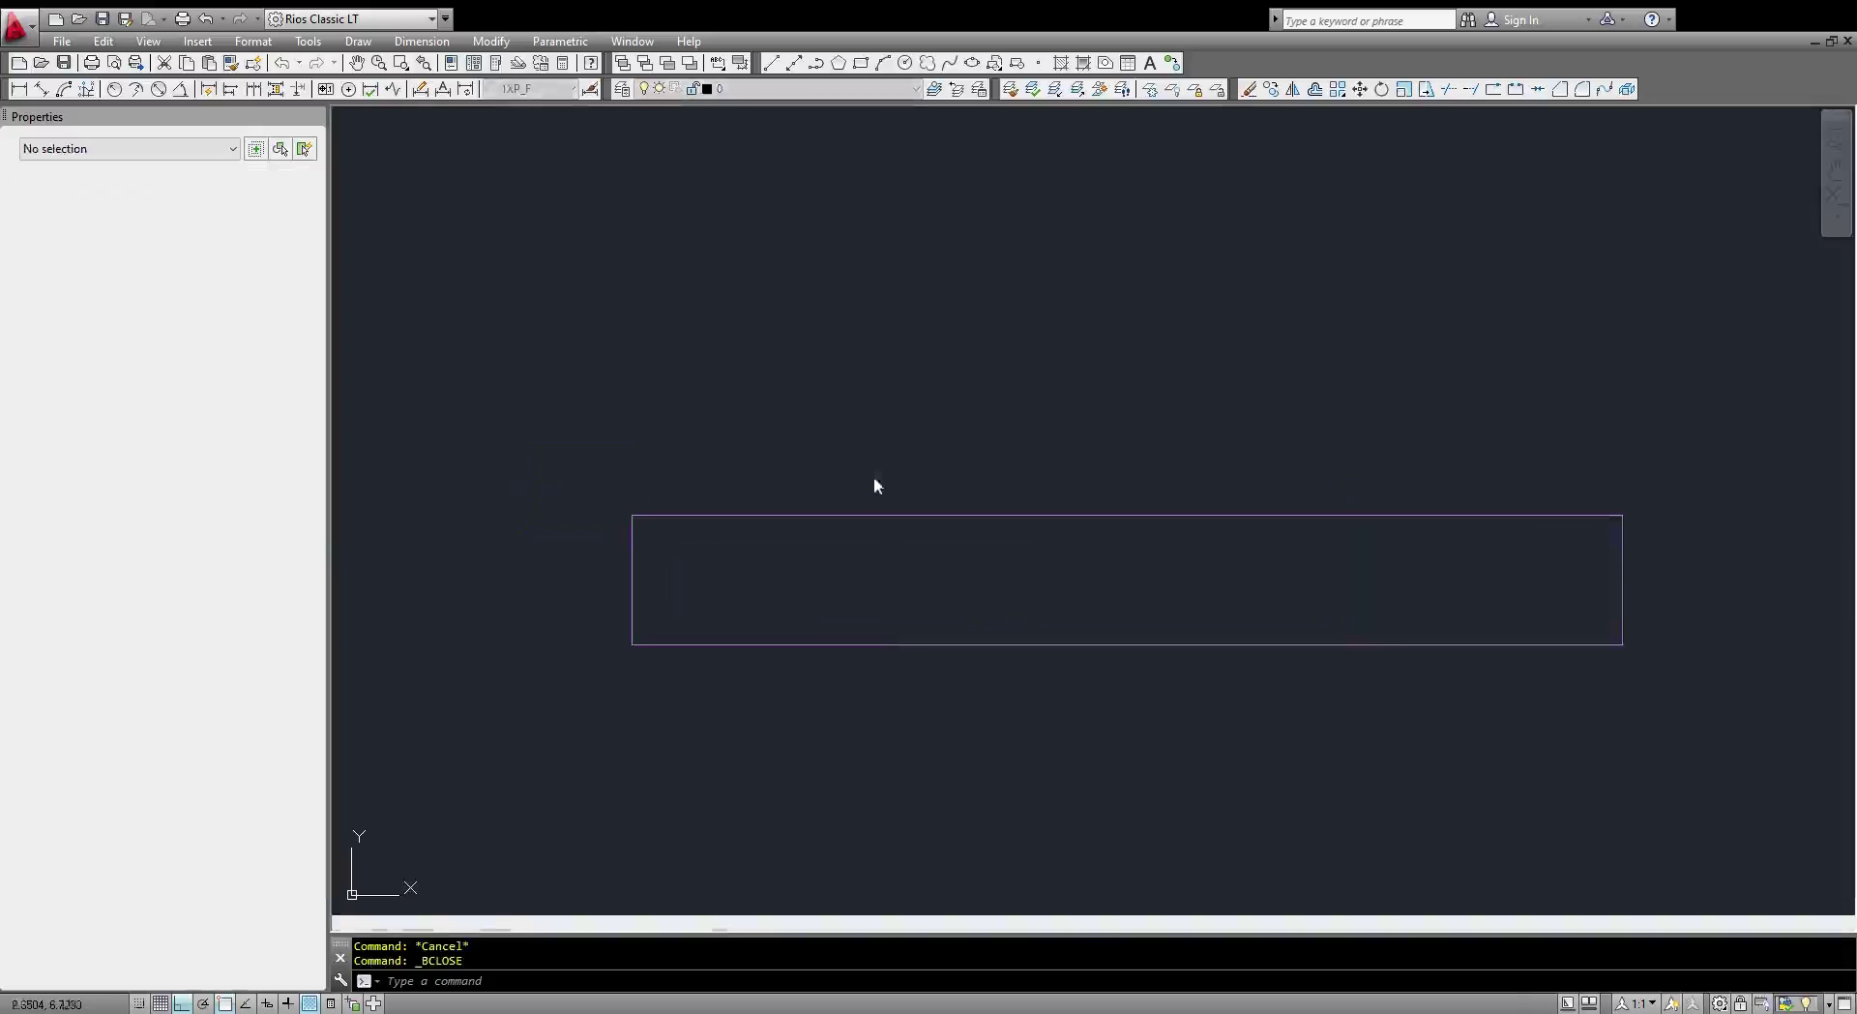
# Stretch the block by its grips to a length of about 13.98 and a width of about 5.56.
pyautogui.click(880, 519)
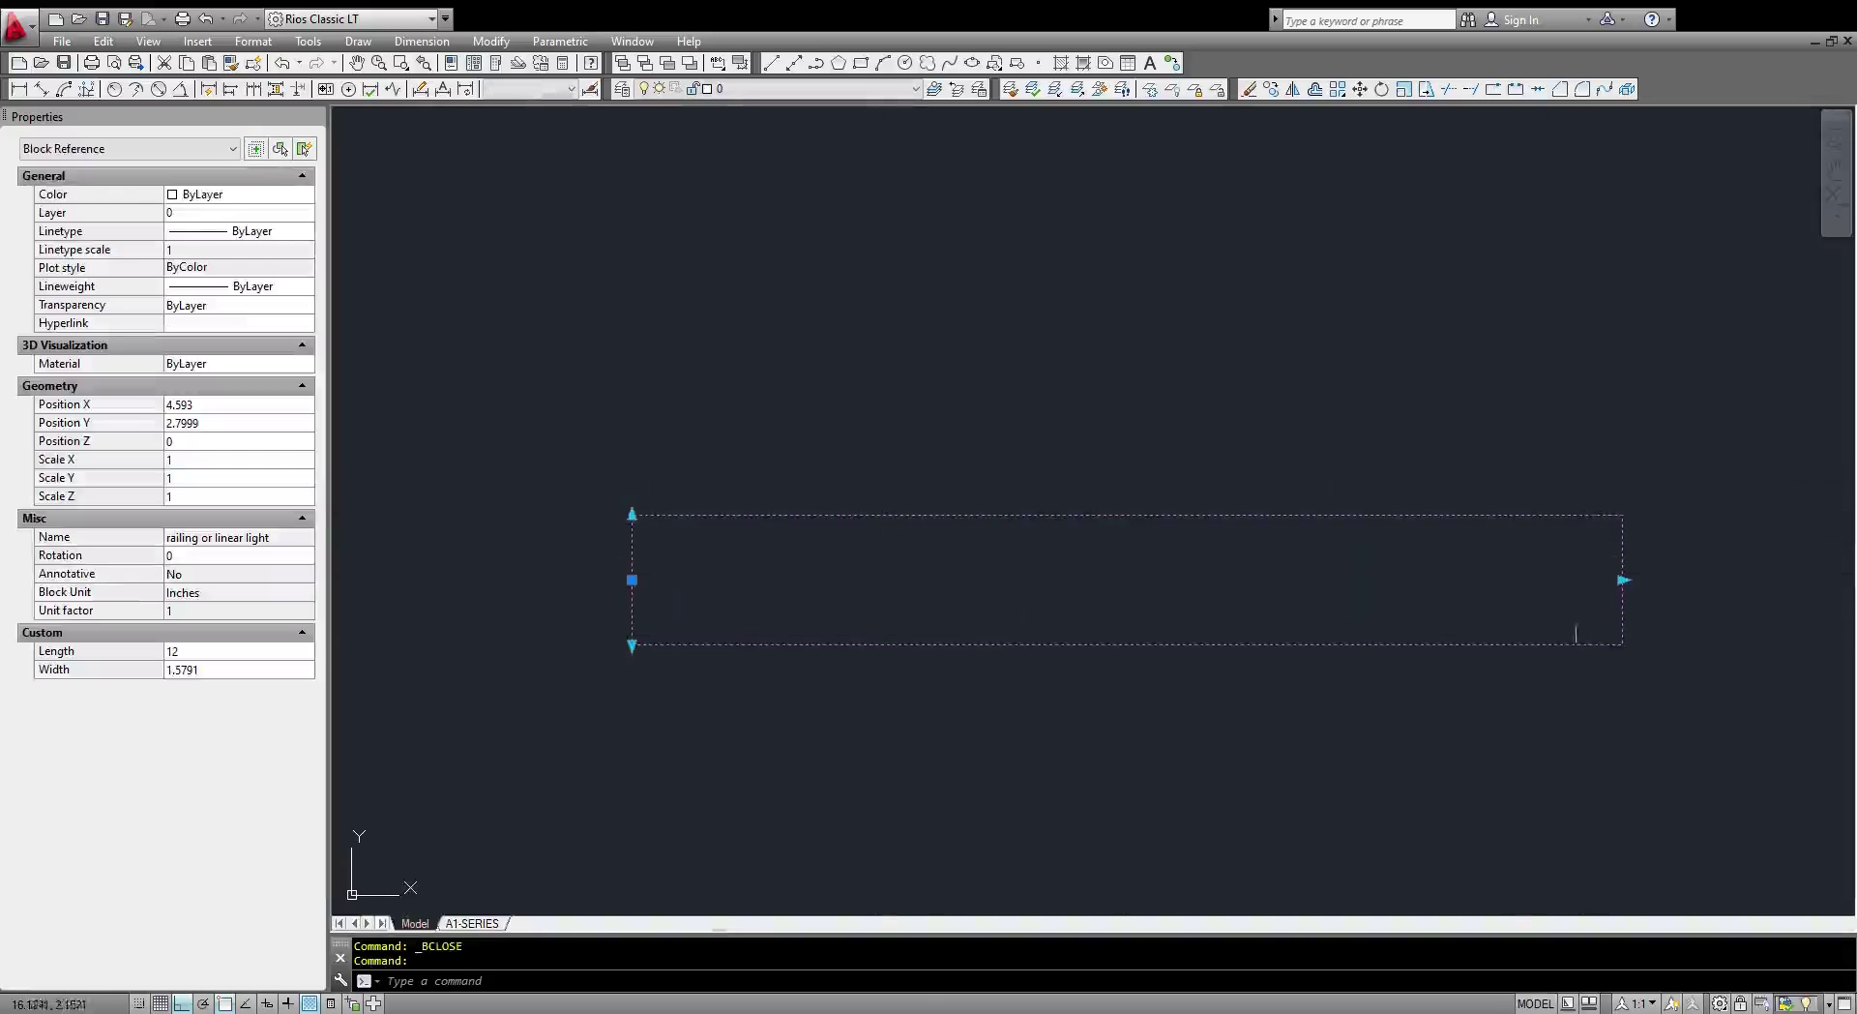
pyautogui.click(1624, 581)
pyautogui.click(1785, 606)
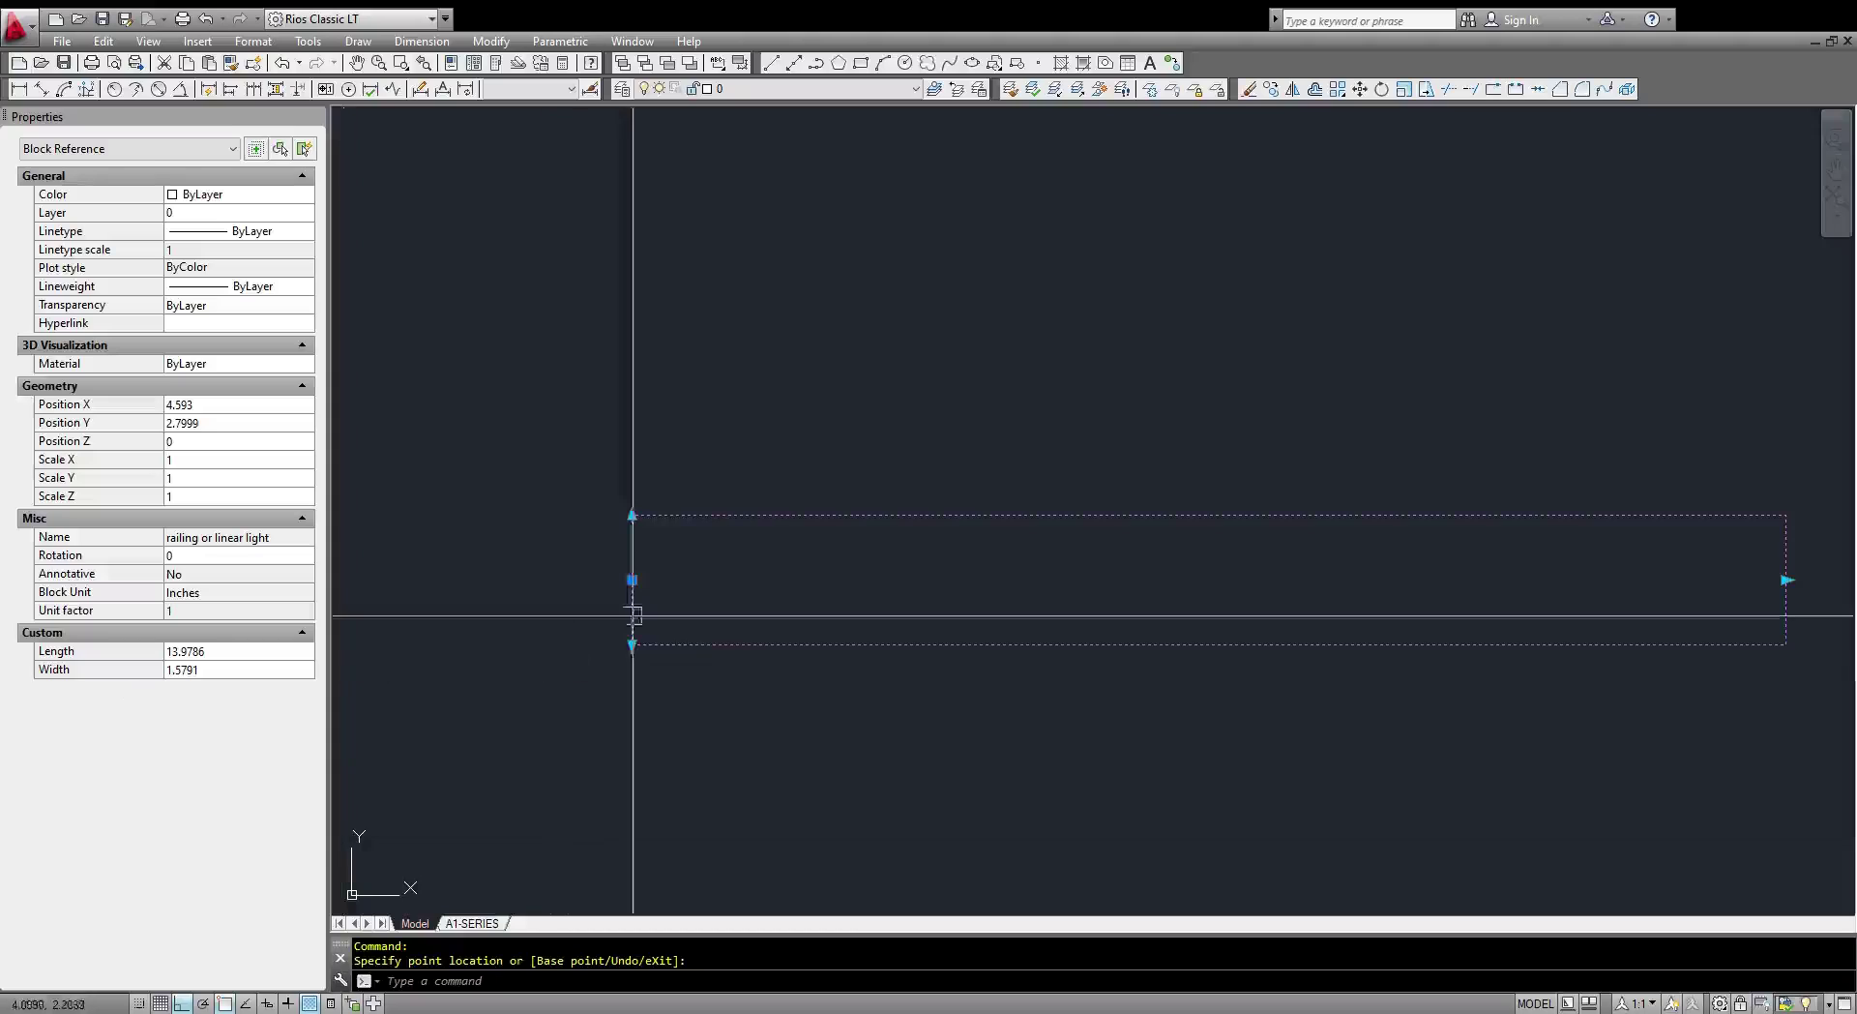
pyautogui.click(632, 514)
pyautogui.click(654, 348)
pyautogui.click(632, 645)
pyautogui.click(716, 808)
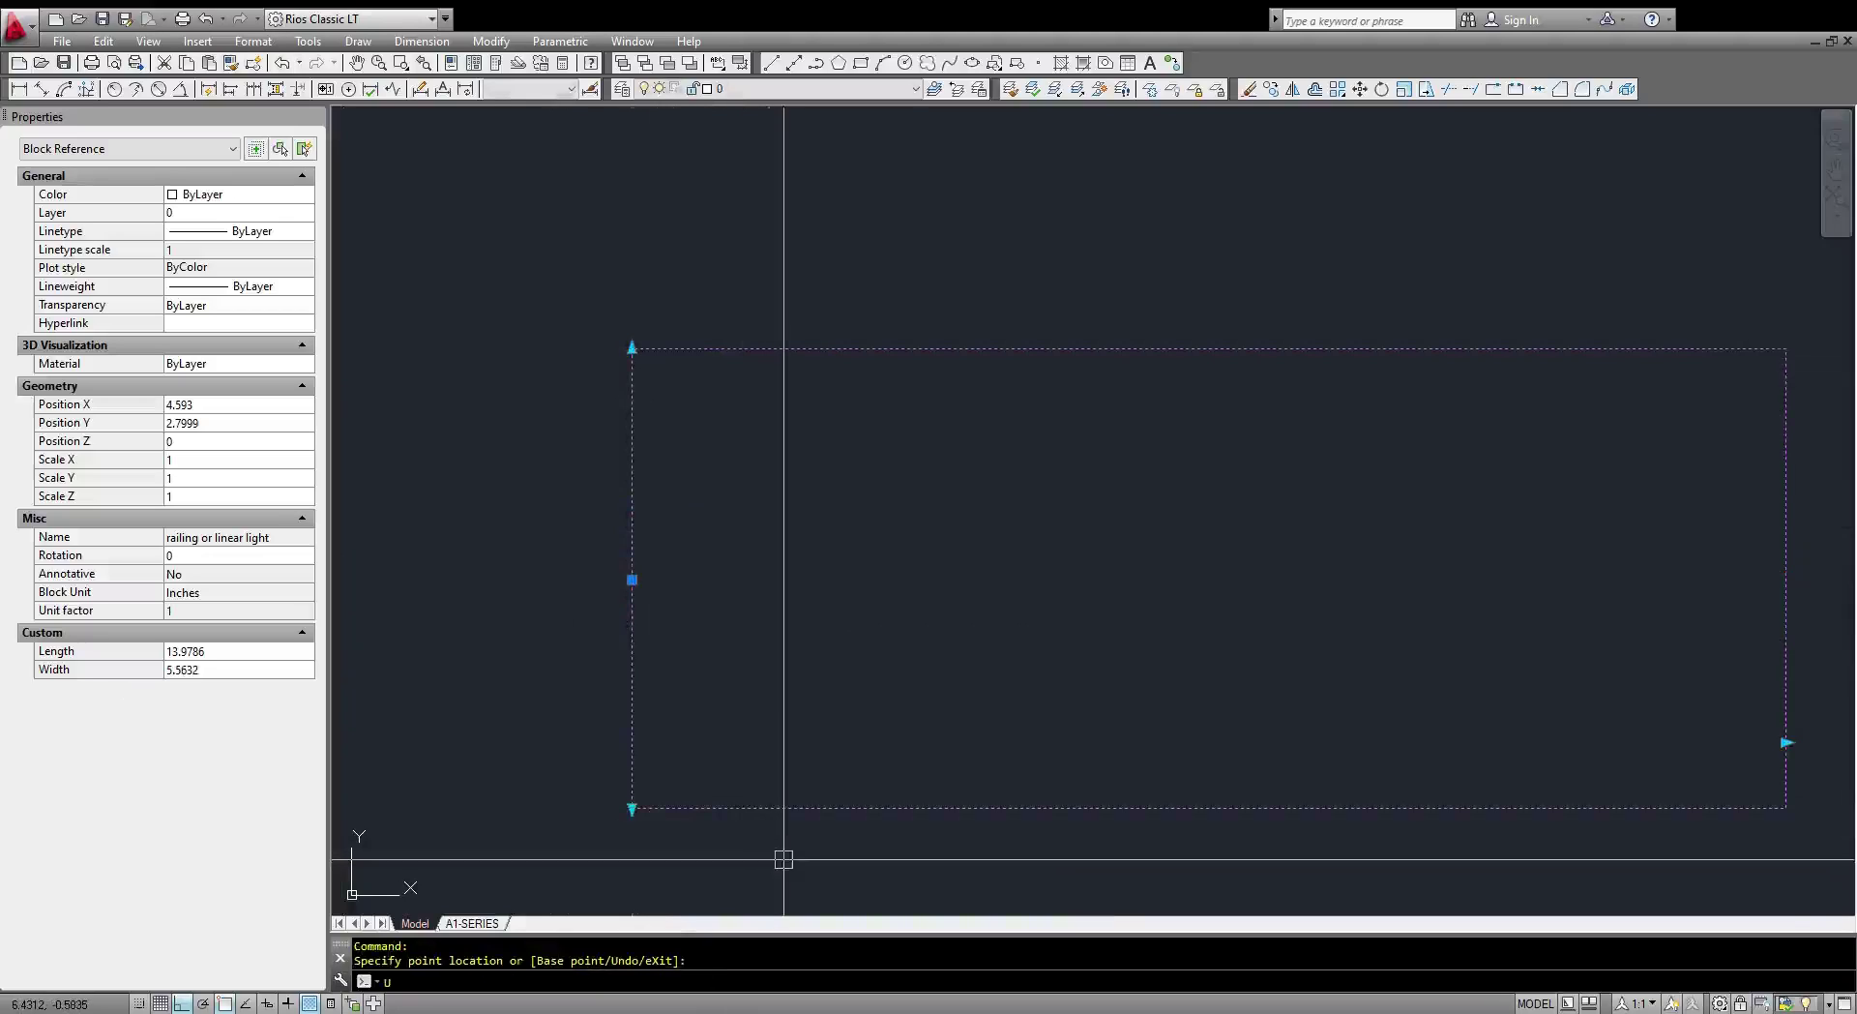
# Undo the grip stretches of the block's length and width.
pyautogui.press('Return')
pyautogui.press('Return')
pyautogui.click(680, 523)
pyautogui.hotkey('ctrl', 'z')
# Select the railing block and reopen it in the block editor.
pyautogui.click(703, 566)
pyautogui.click(680, 592)
pyautogui.click(652, 519)
pyautogui.press('Escape')
pyautogui.click(657, 518)
pyautogui.write('be')
pyautogui.press('Return')
# Set the Width parameter's base location to Midpoint and close the block editor.
pyautogui.click(788, 474)
pyautogui.click(552, 473)
pyautogui.click(242, 670)
pyautogui.click(242, 671)
pyautogui.click(241, 704)
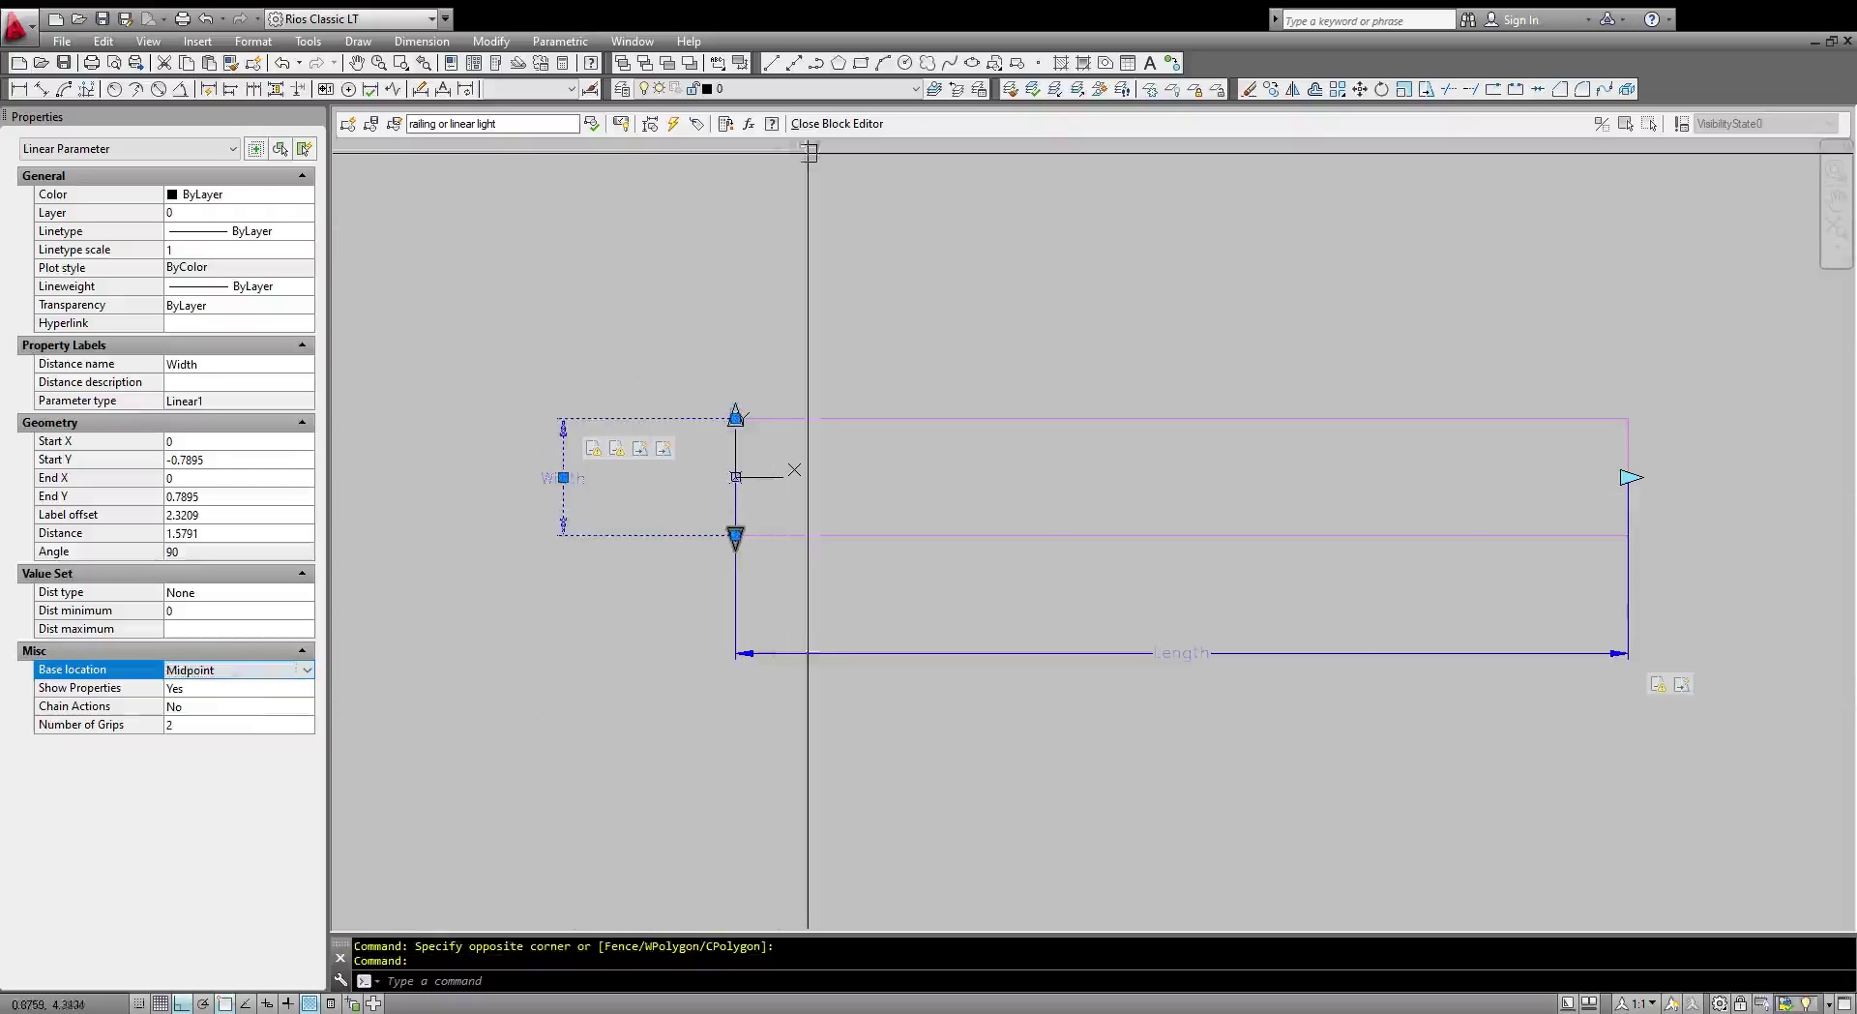
pyautogui.click(837, 123)
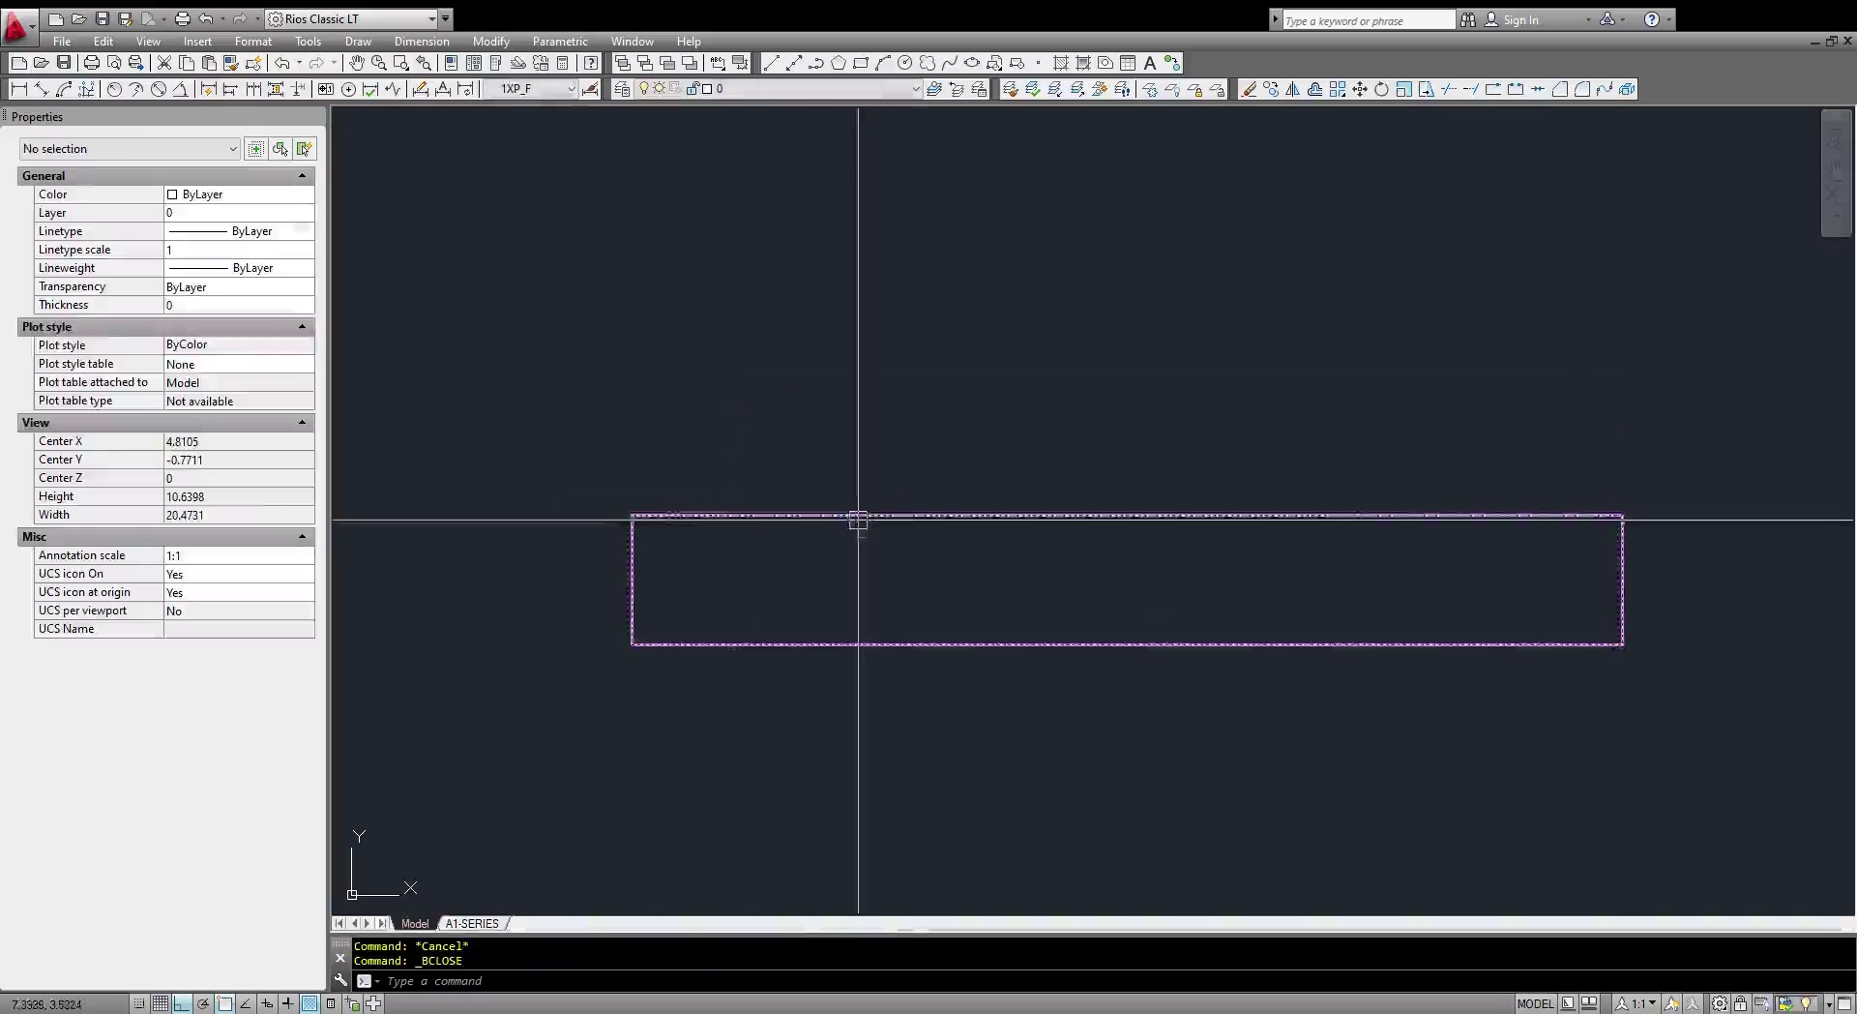
# Stretch the block with its upper width grip to a width of about 5.37 and reselect it.
pyautogui.click(858, 520)
pyautogui.click(632, 515)
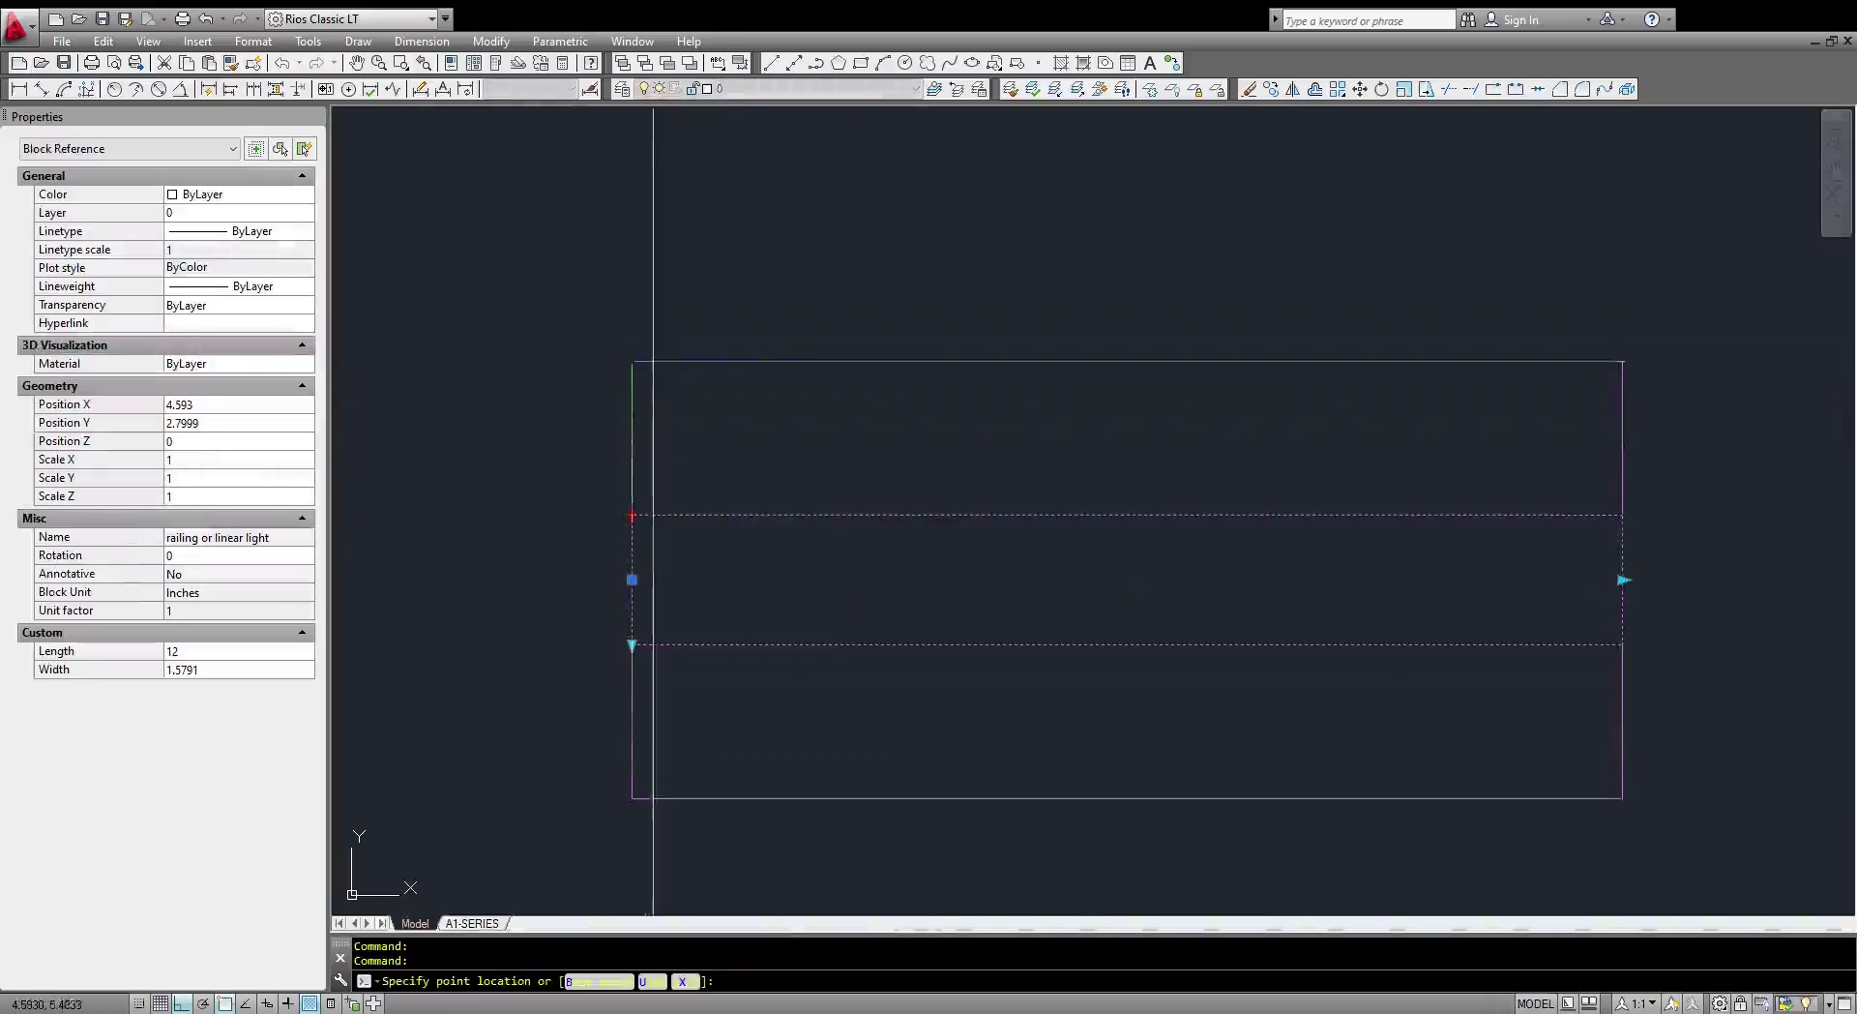
pyautogui.click(653, 360)
pyautogui.press('Escape')
pyautogui.click(620, 667)
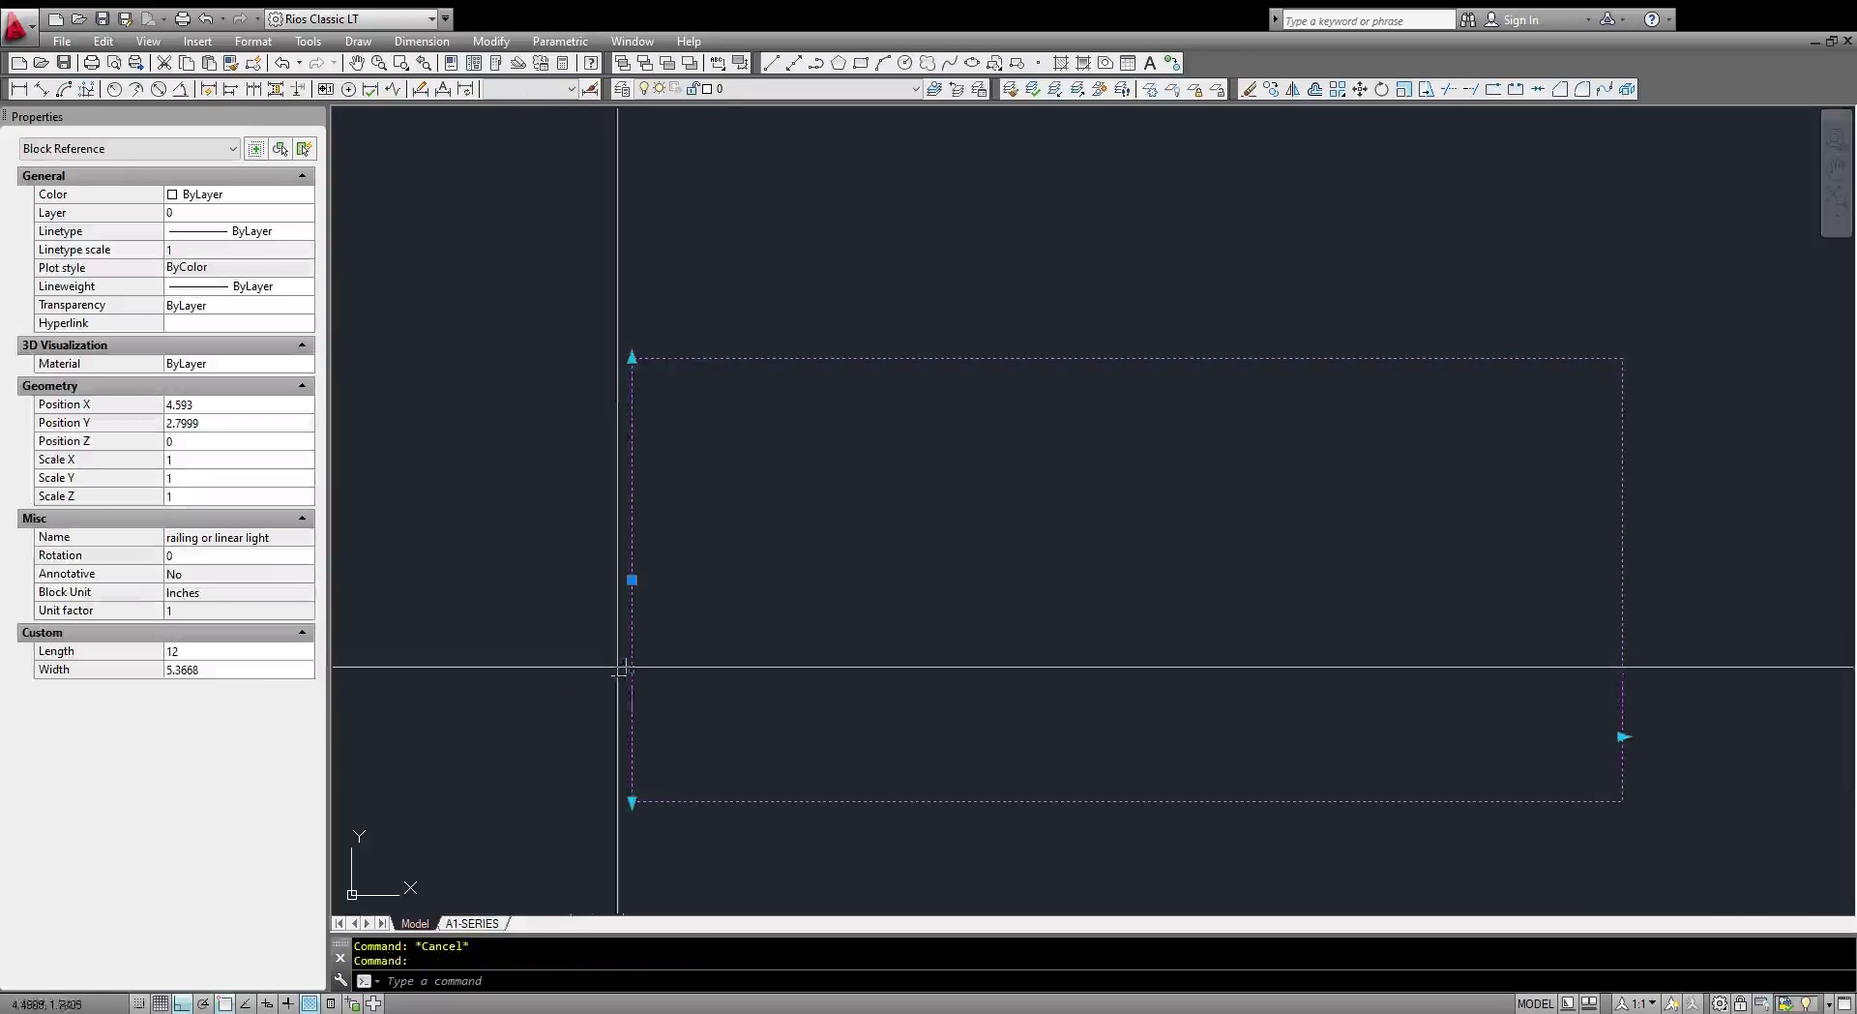
# Set the block's custom Width to 4.
pyautogui.click(206, 671)
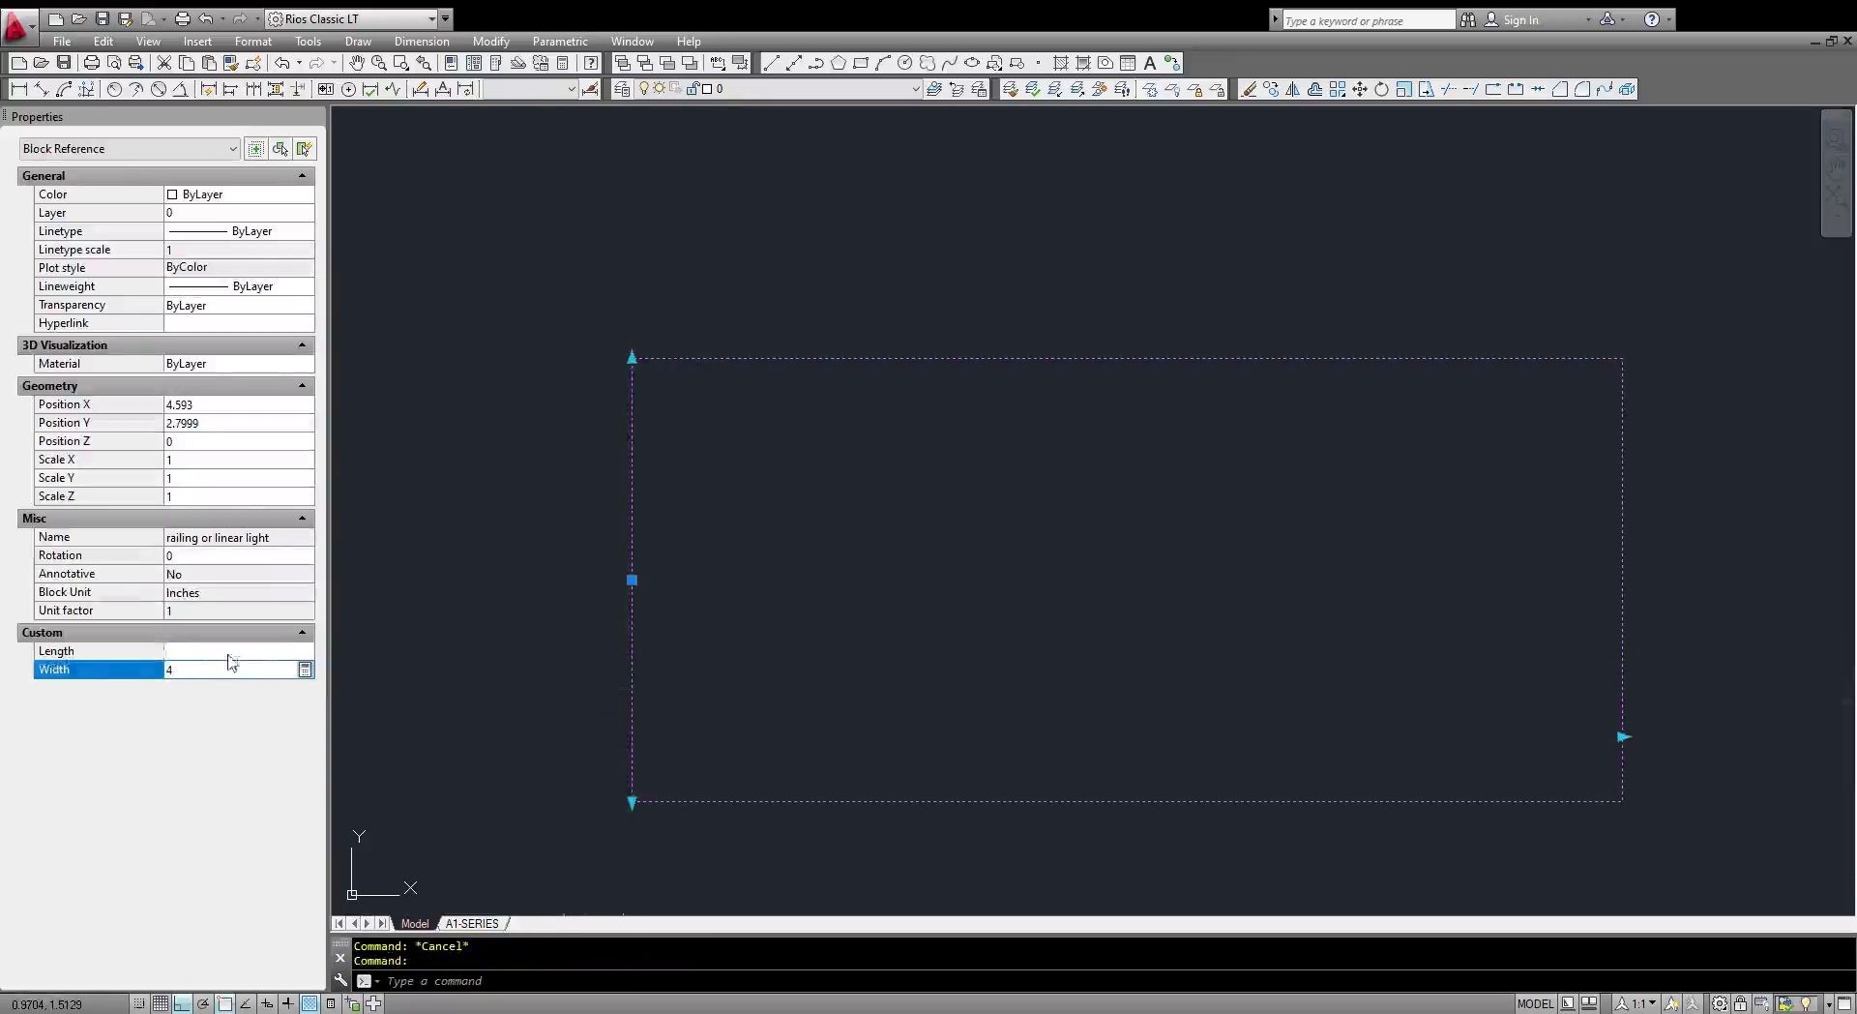
pyautogui.write('4')
pyautogui.click(244, 650)
# Set the block's custom Width to 2 and its Length to 18, and deselect the block.
pyautogui.click(237, 671)
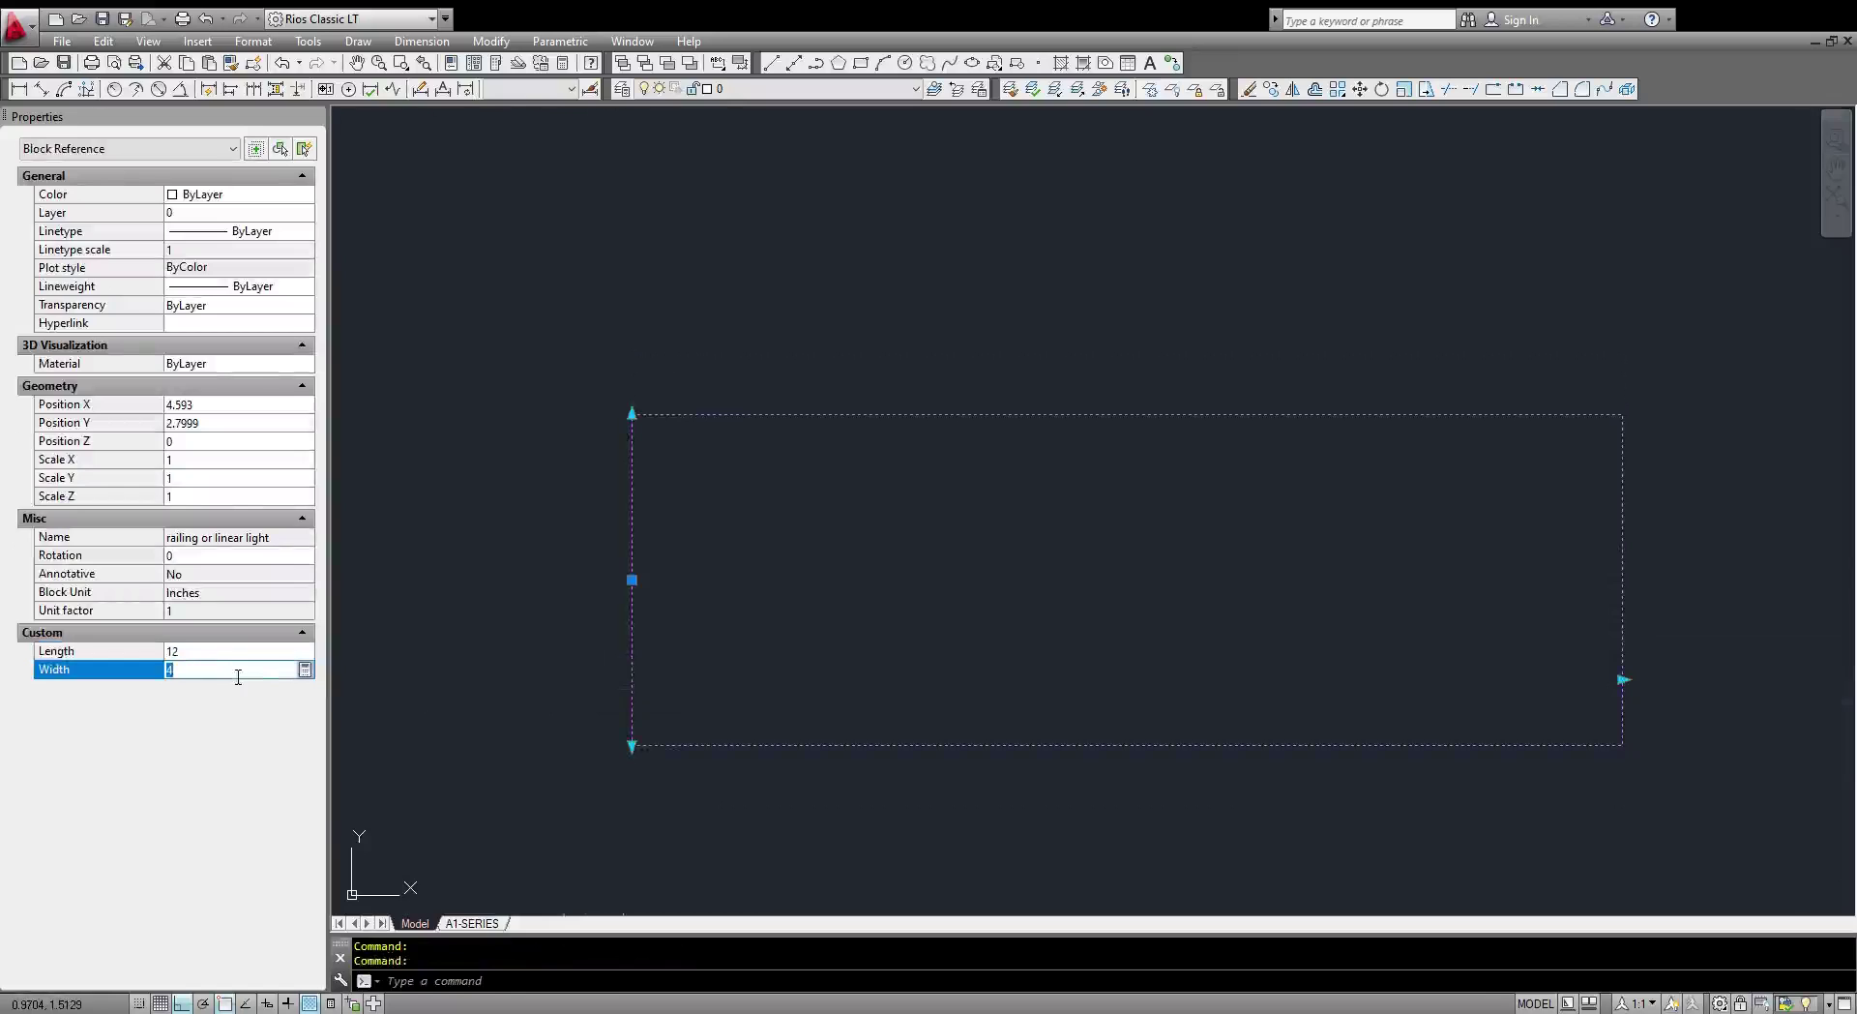
pyautogui.click(239, 653)
pyautogui.press('Escape')
pyautogui.click(705, 738)
pyautogui.click(585, 624)
pyautogui.click(233, 658)
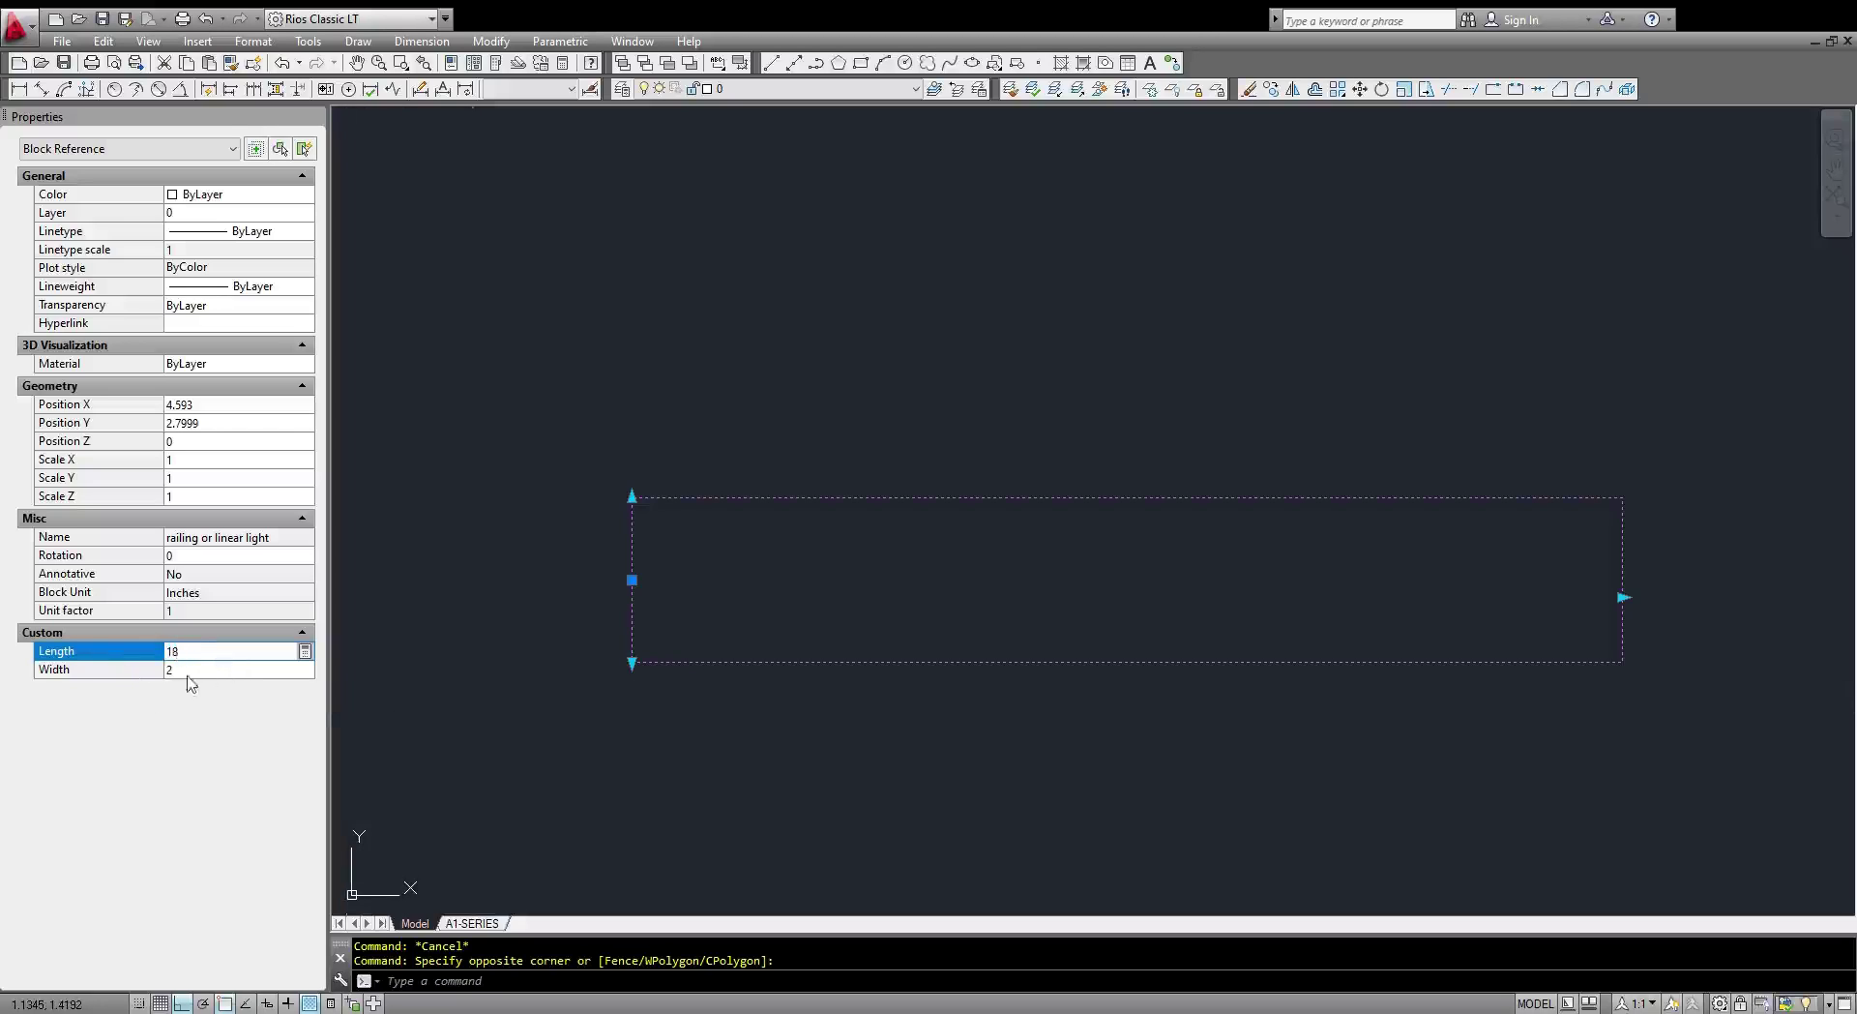
pyautogui.press('Return')
pyautogui.scroll(-4, 891, 592)
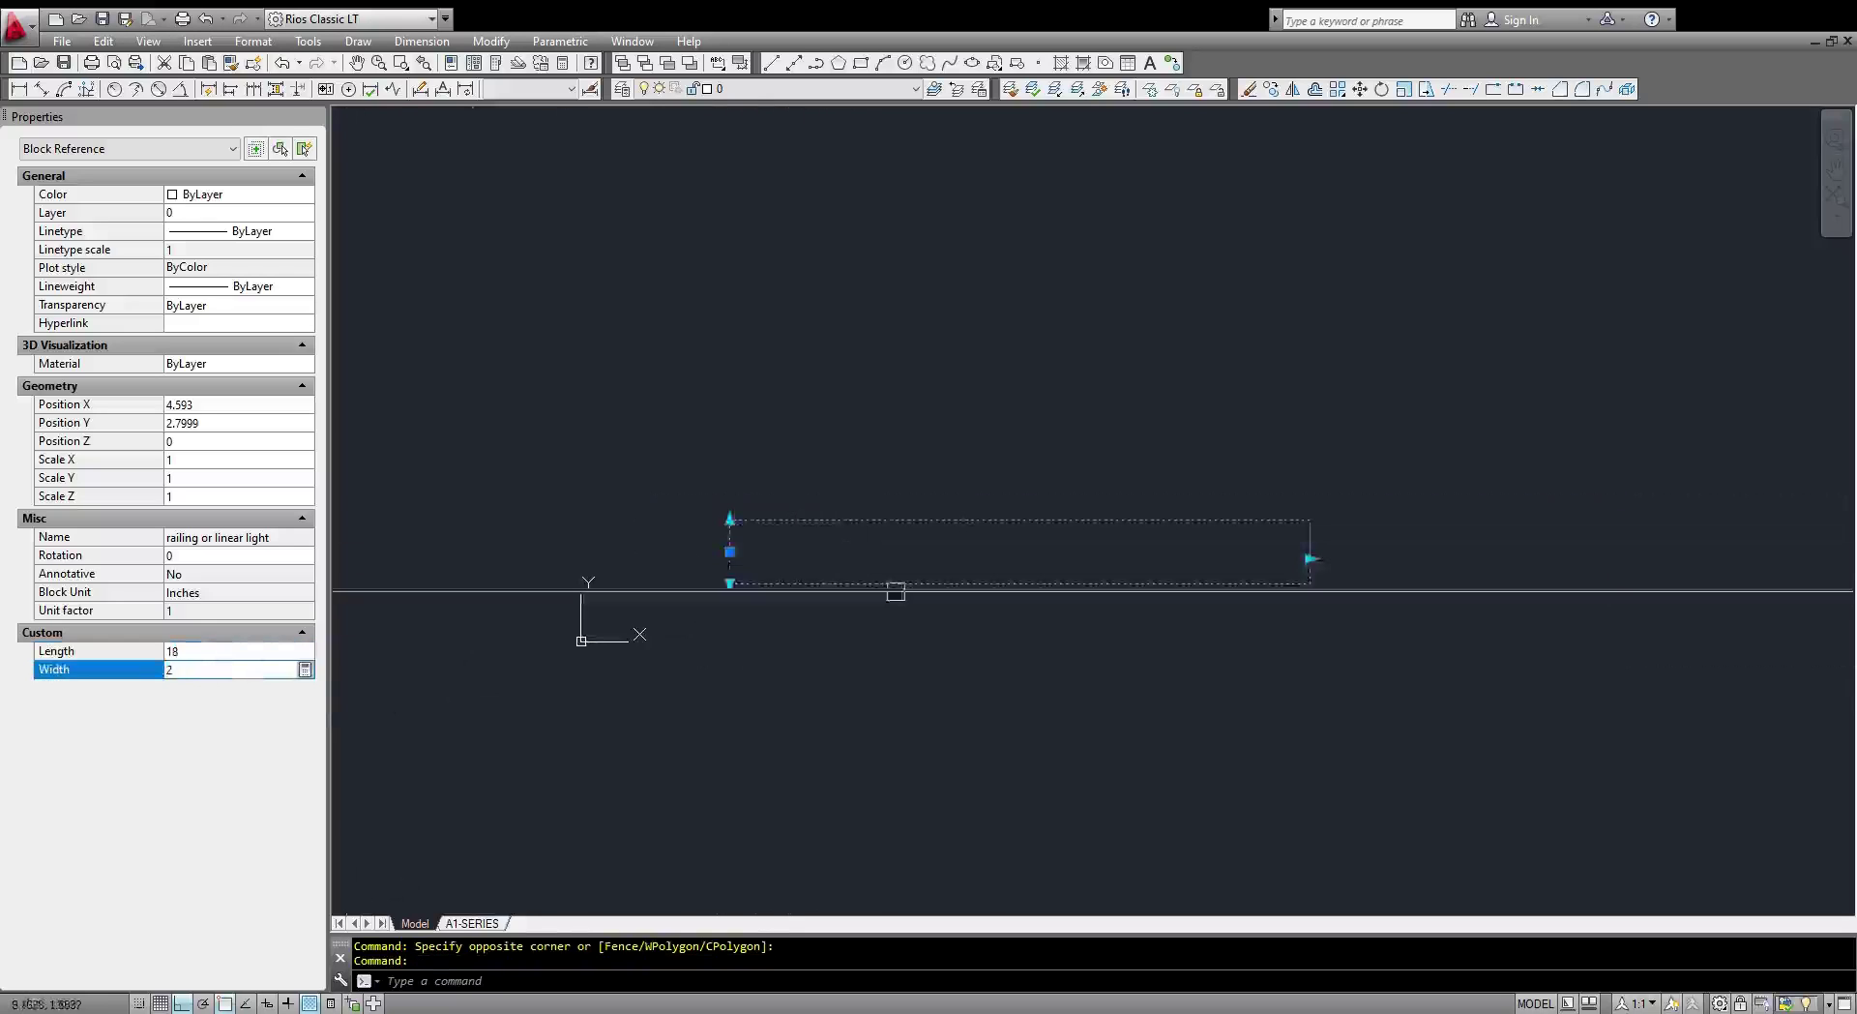
pyautogui.press('Escape')
# Select the resized block and review its custom Length and Width properties.
pyautogui.click(945, 635)
pyautogui.click(886, 571)
pyautogui.scroll(3, 853, 581)
pyautogui.press('Escape')
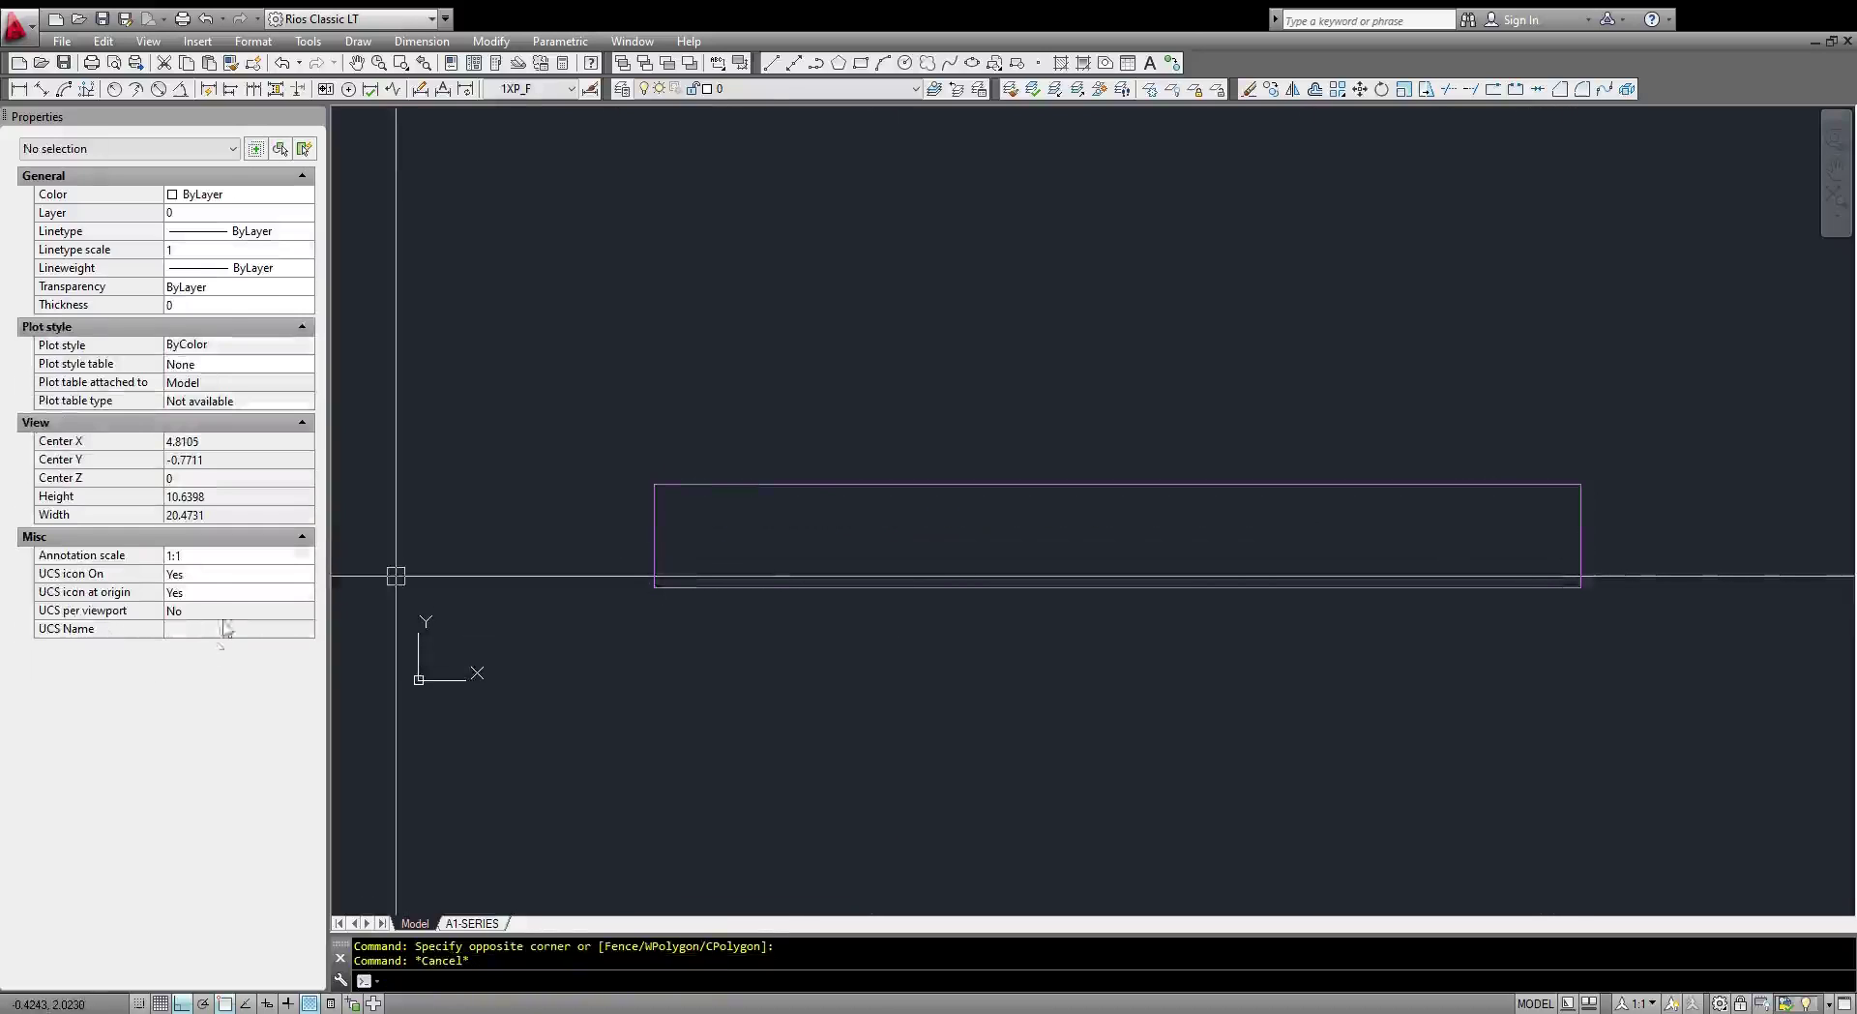
pyautogui.click(716, 633)
pyautogui.click(619, 566)
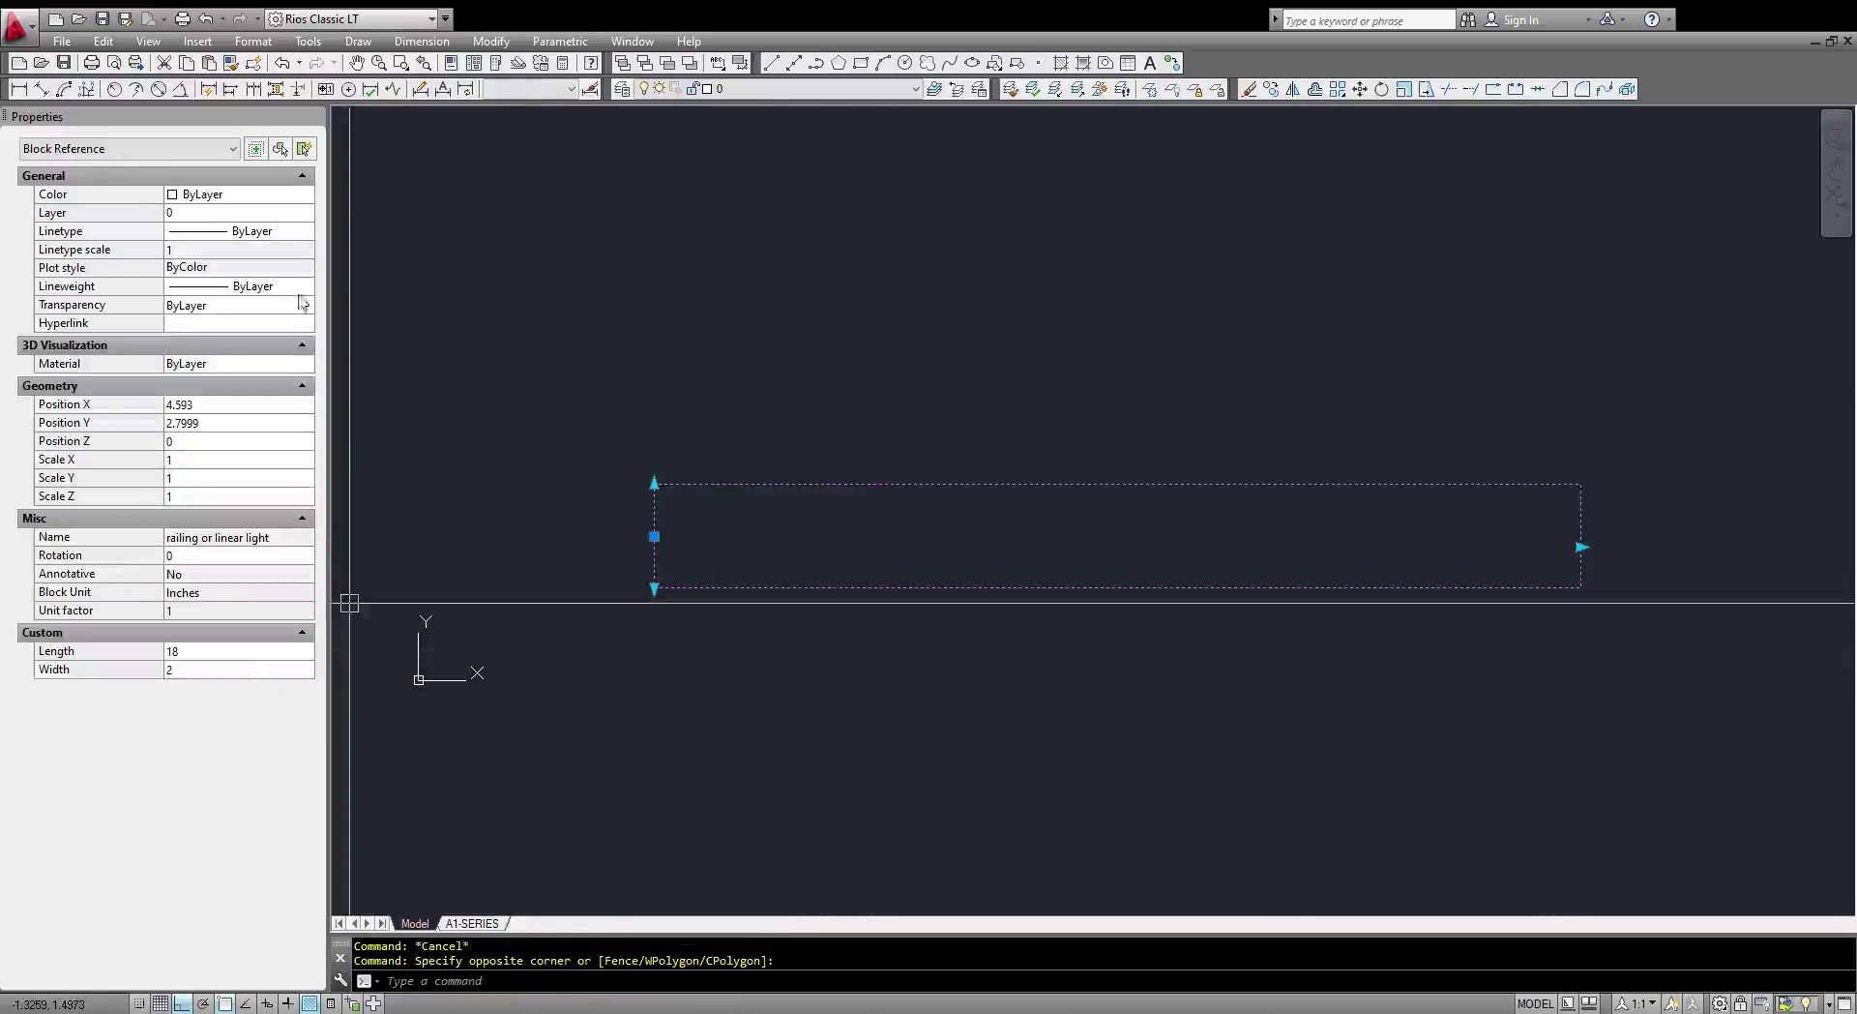
pyautogui.press('Escape')
pyautogui.click(1132, 482)
pyautogui.press('Escape')
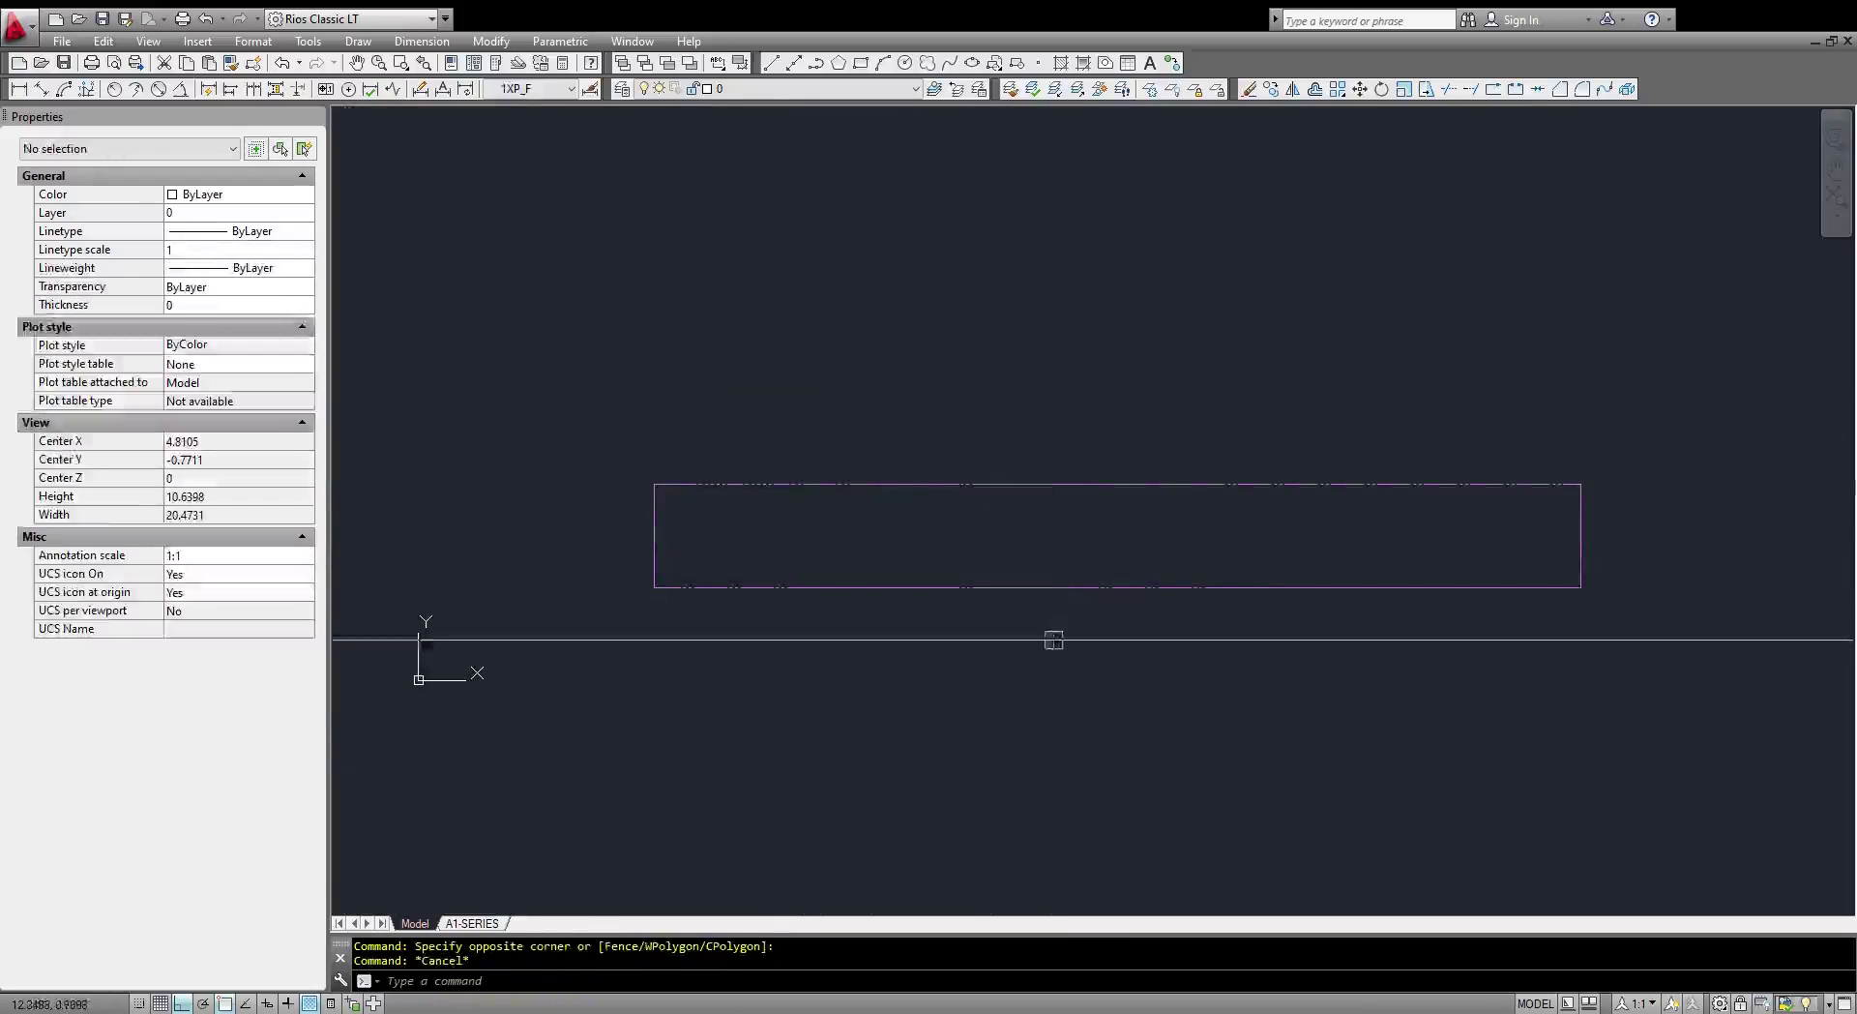
# Open the block in the block editor and set the Length parameter's distance type to Increment.
pyautogui.click(1006, 484)
pyautogui.write('be')
pyautogui.press('Return')
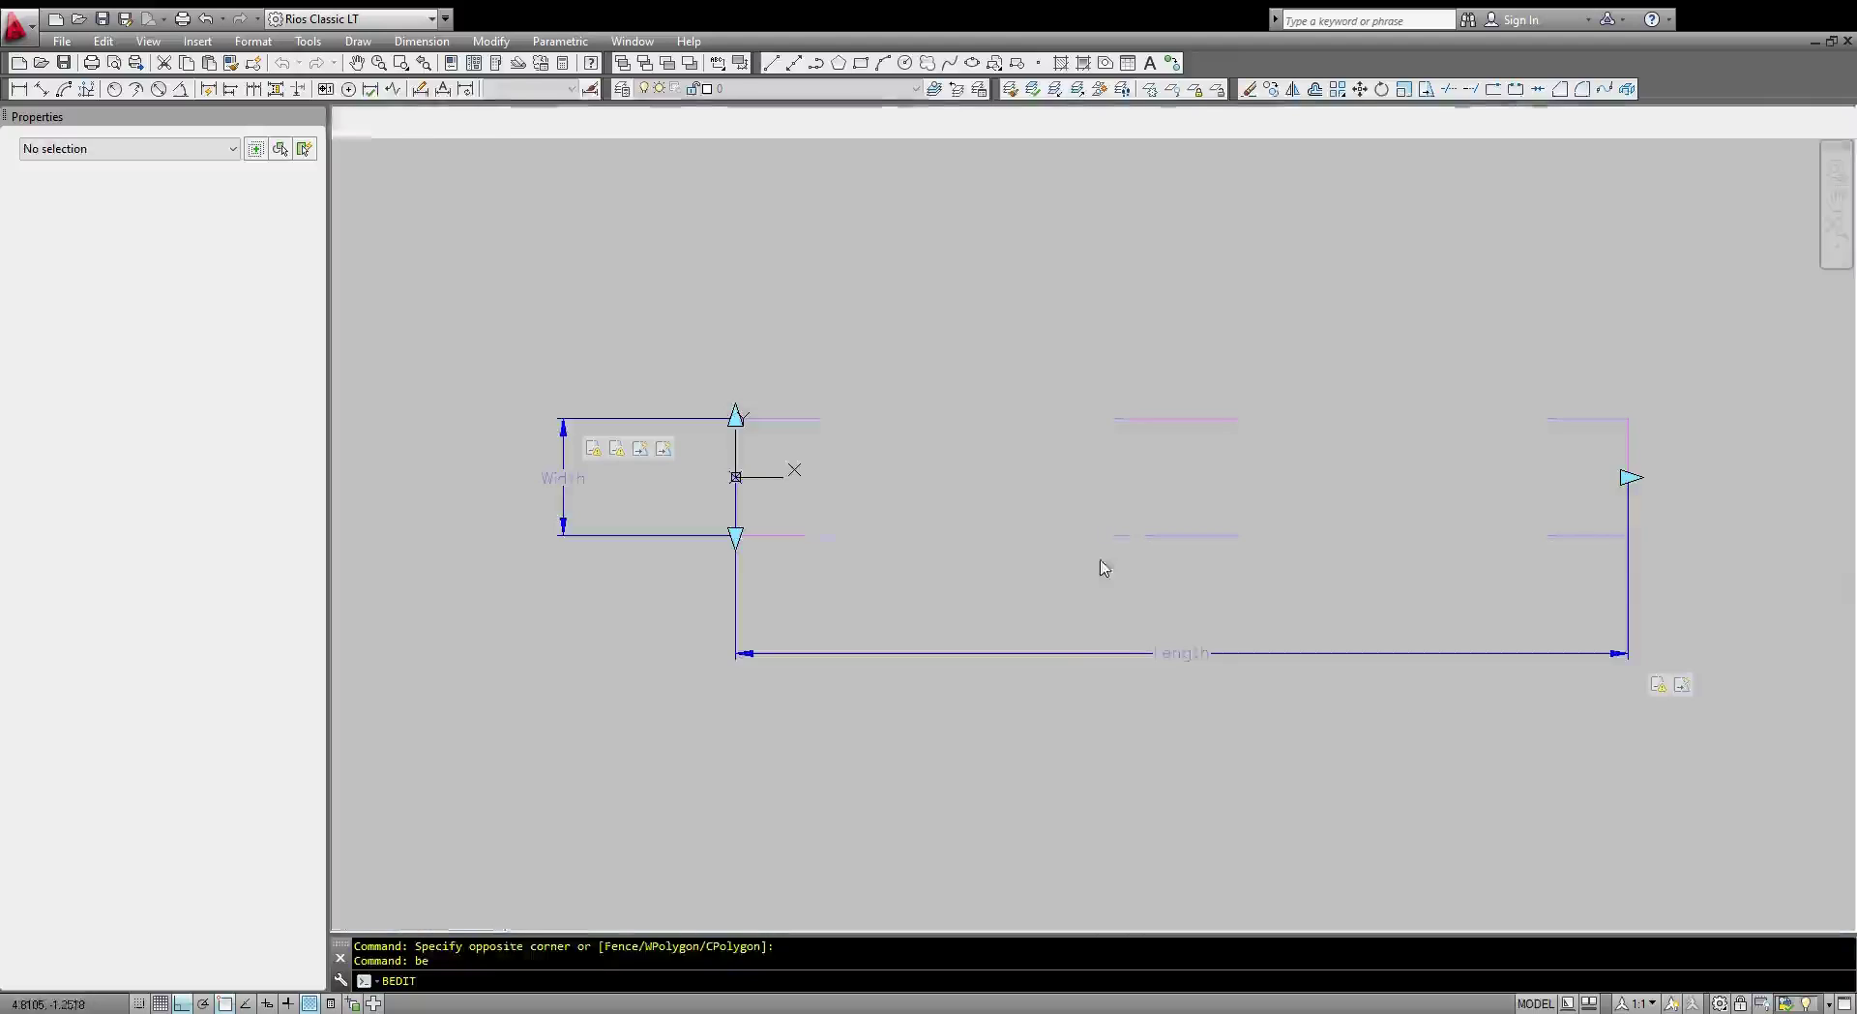
pyautogui.click(1016, 653)
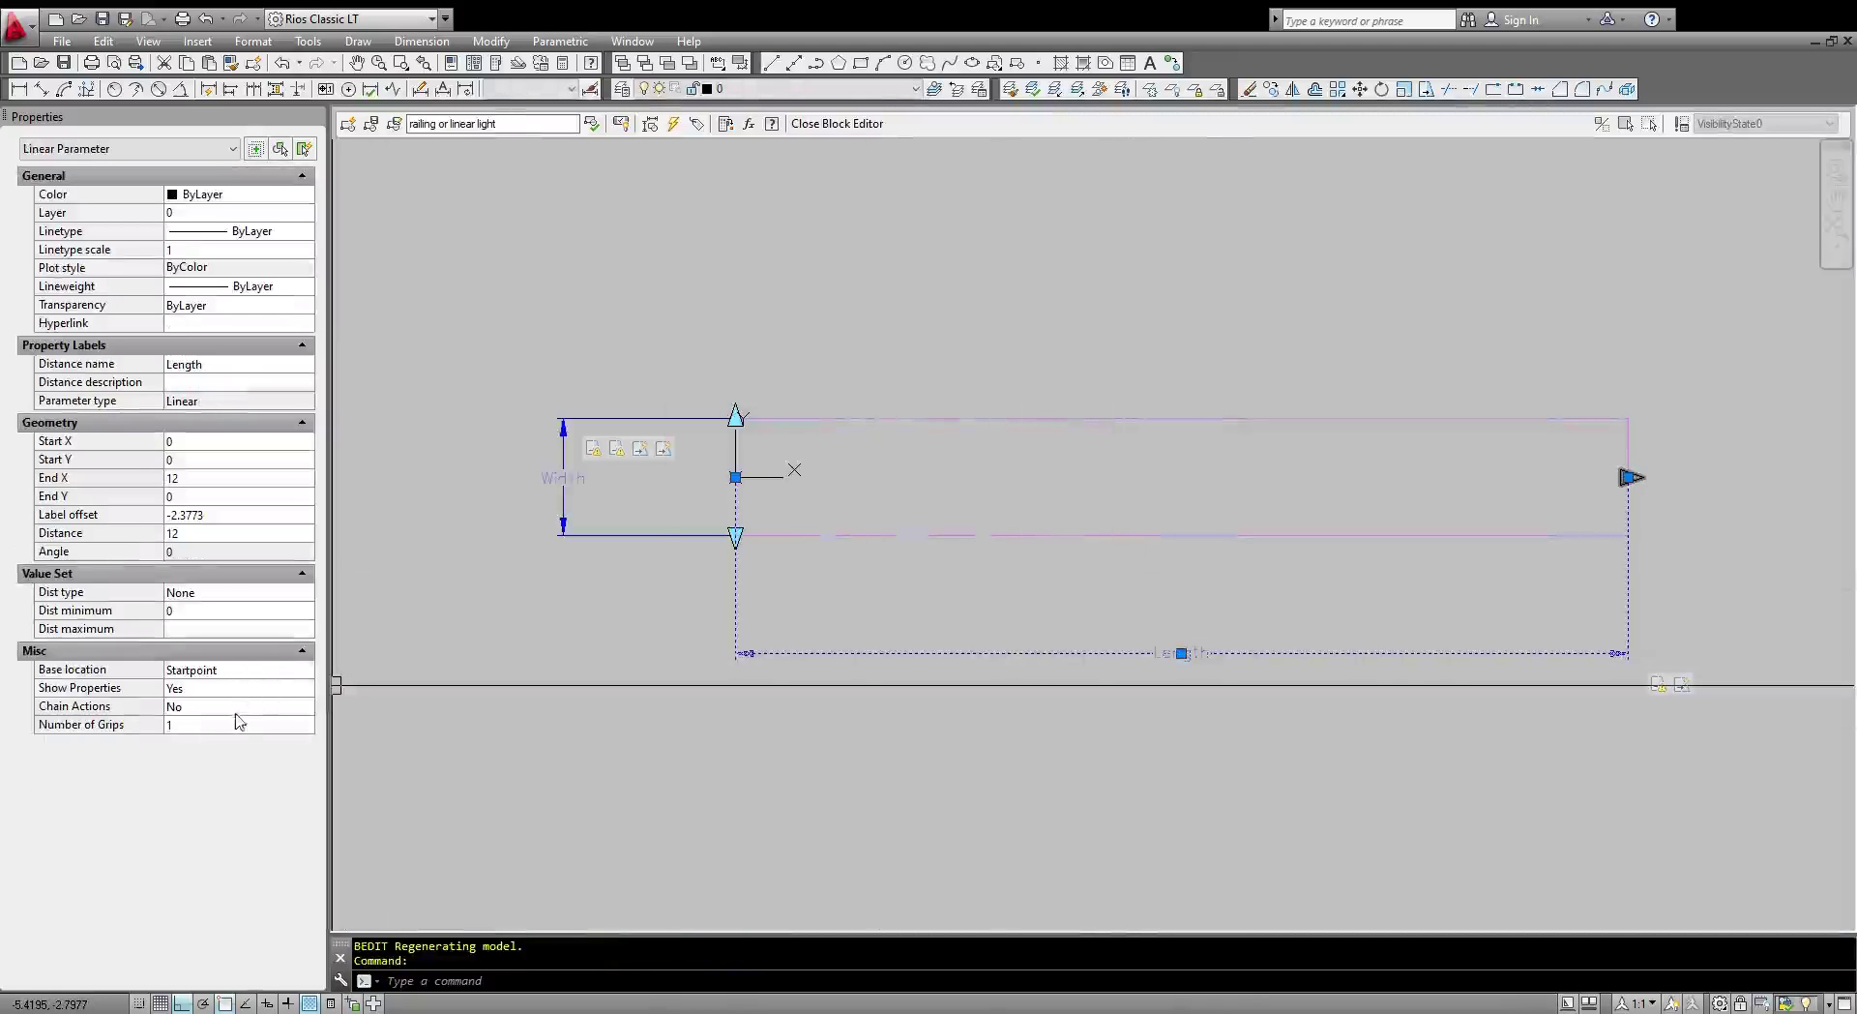
pyautogui.click(227, 595)
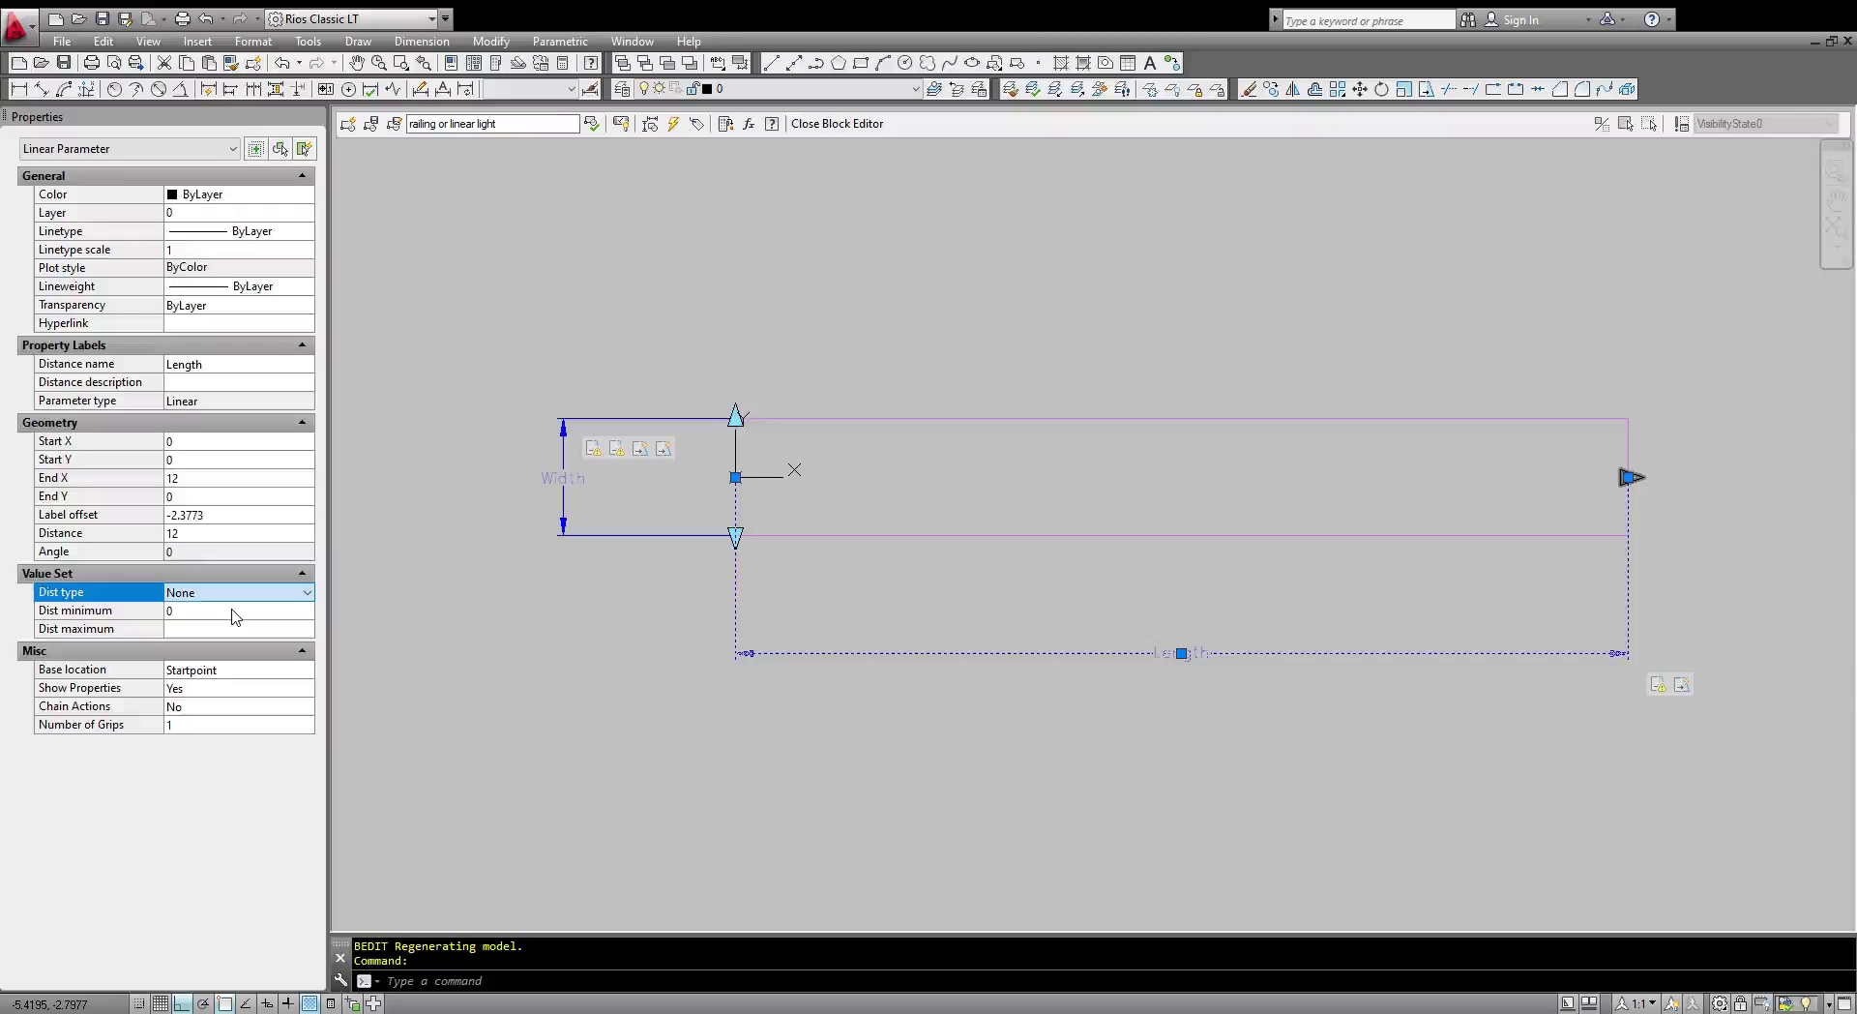
pyautogui.click(232, 623)
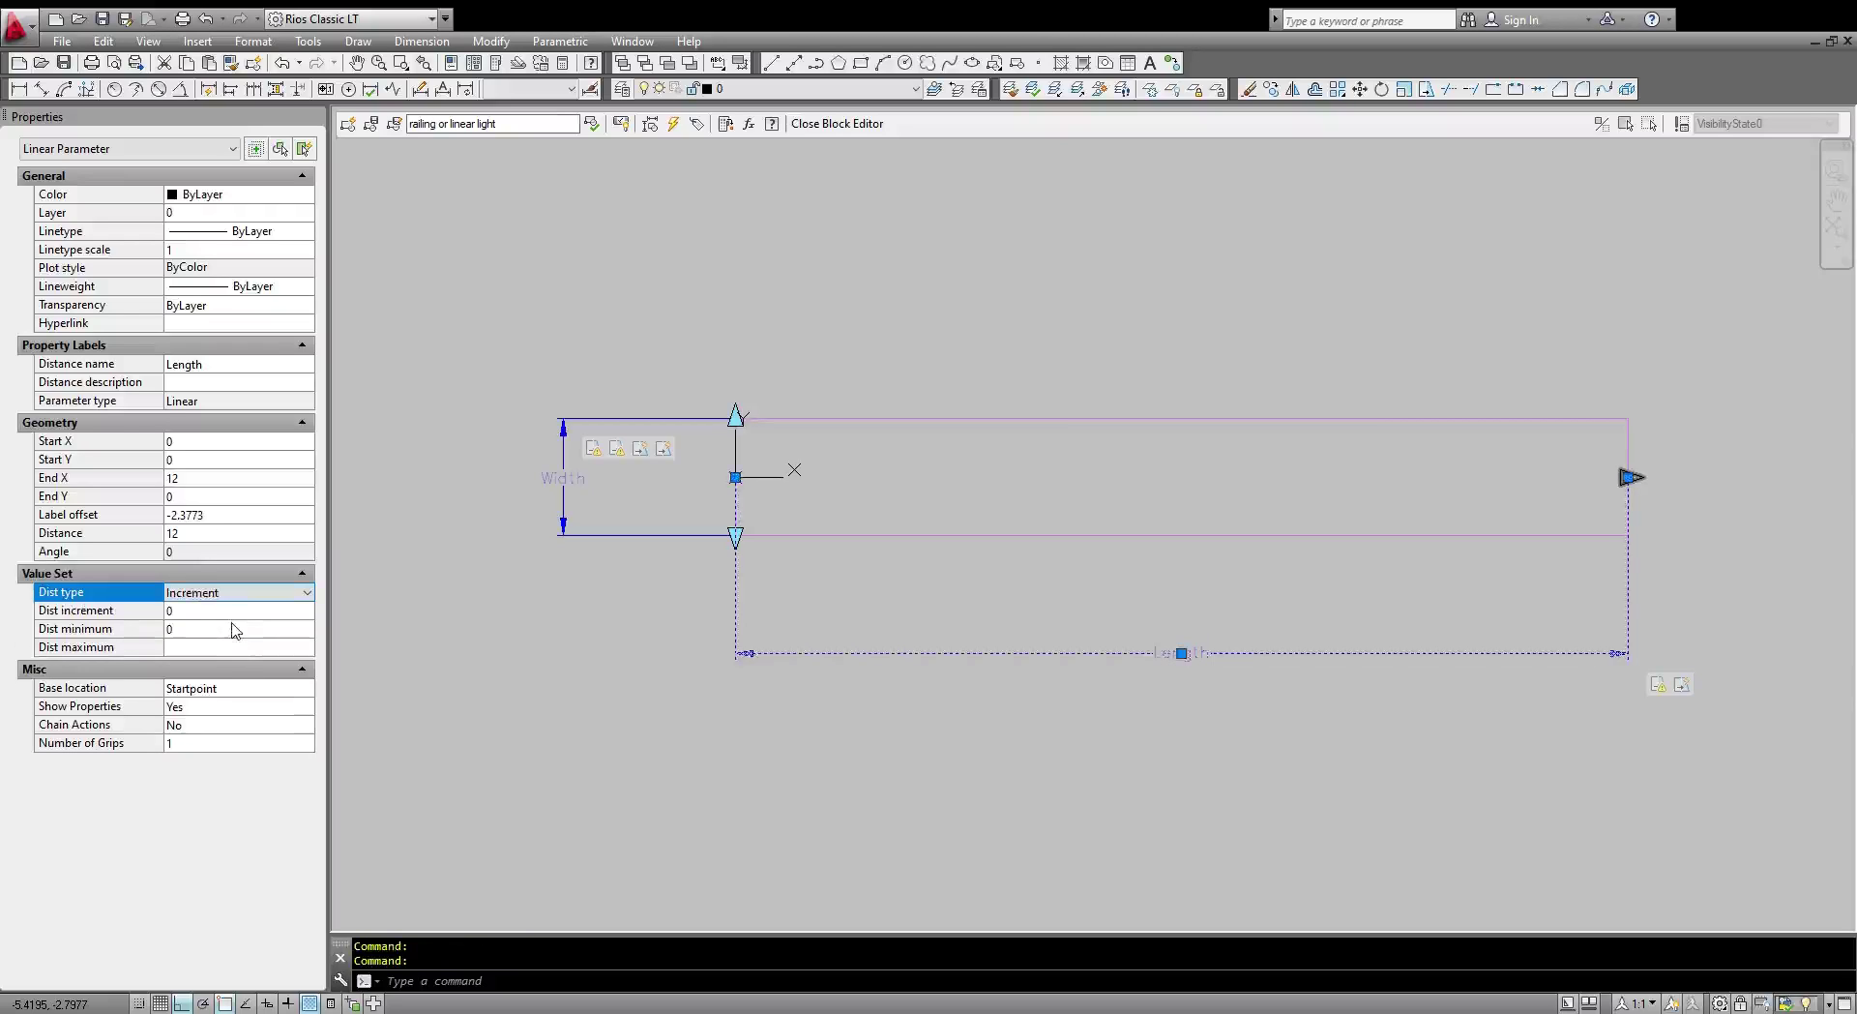
# Set the Length parameter's distance increment to 2 and distance minimum to 4, and close the block editor.
pyautogui.click(238, 615)
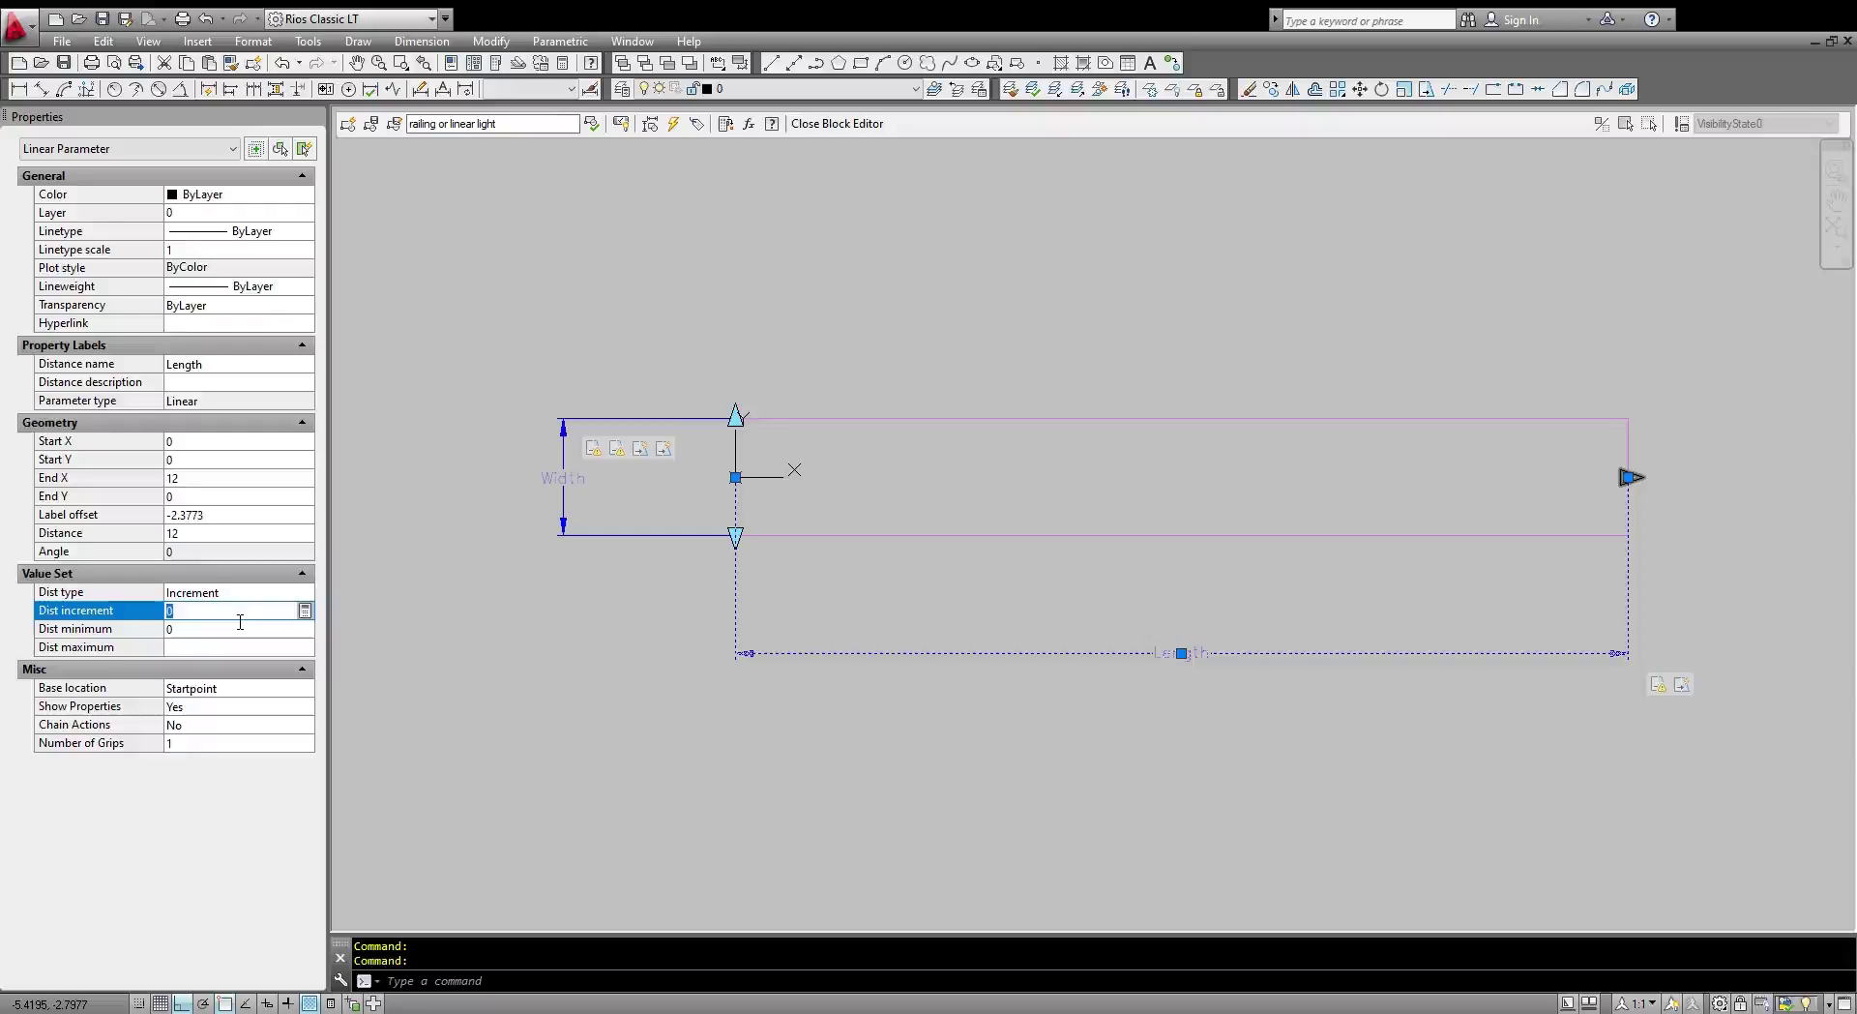
pyautogui.click(239, 632)
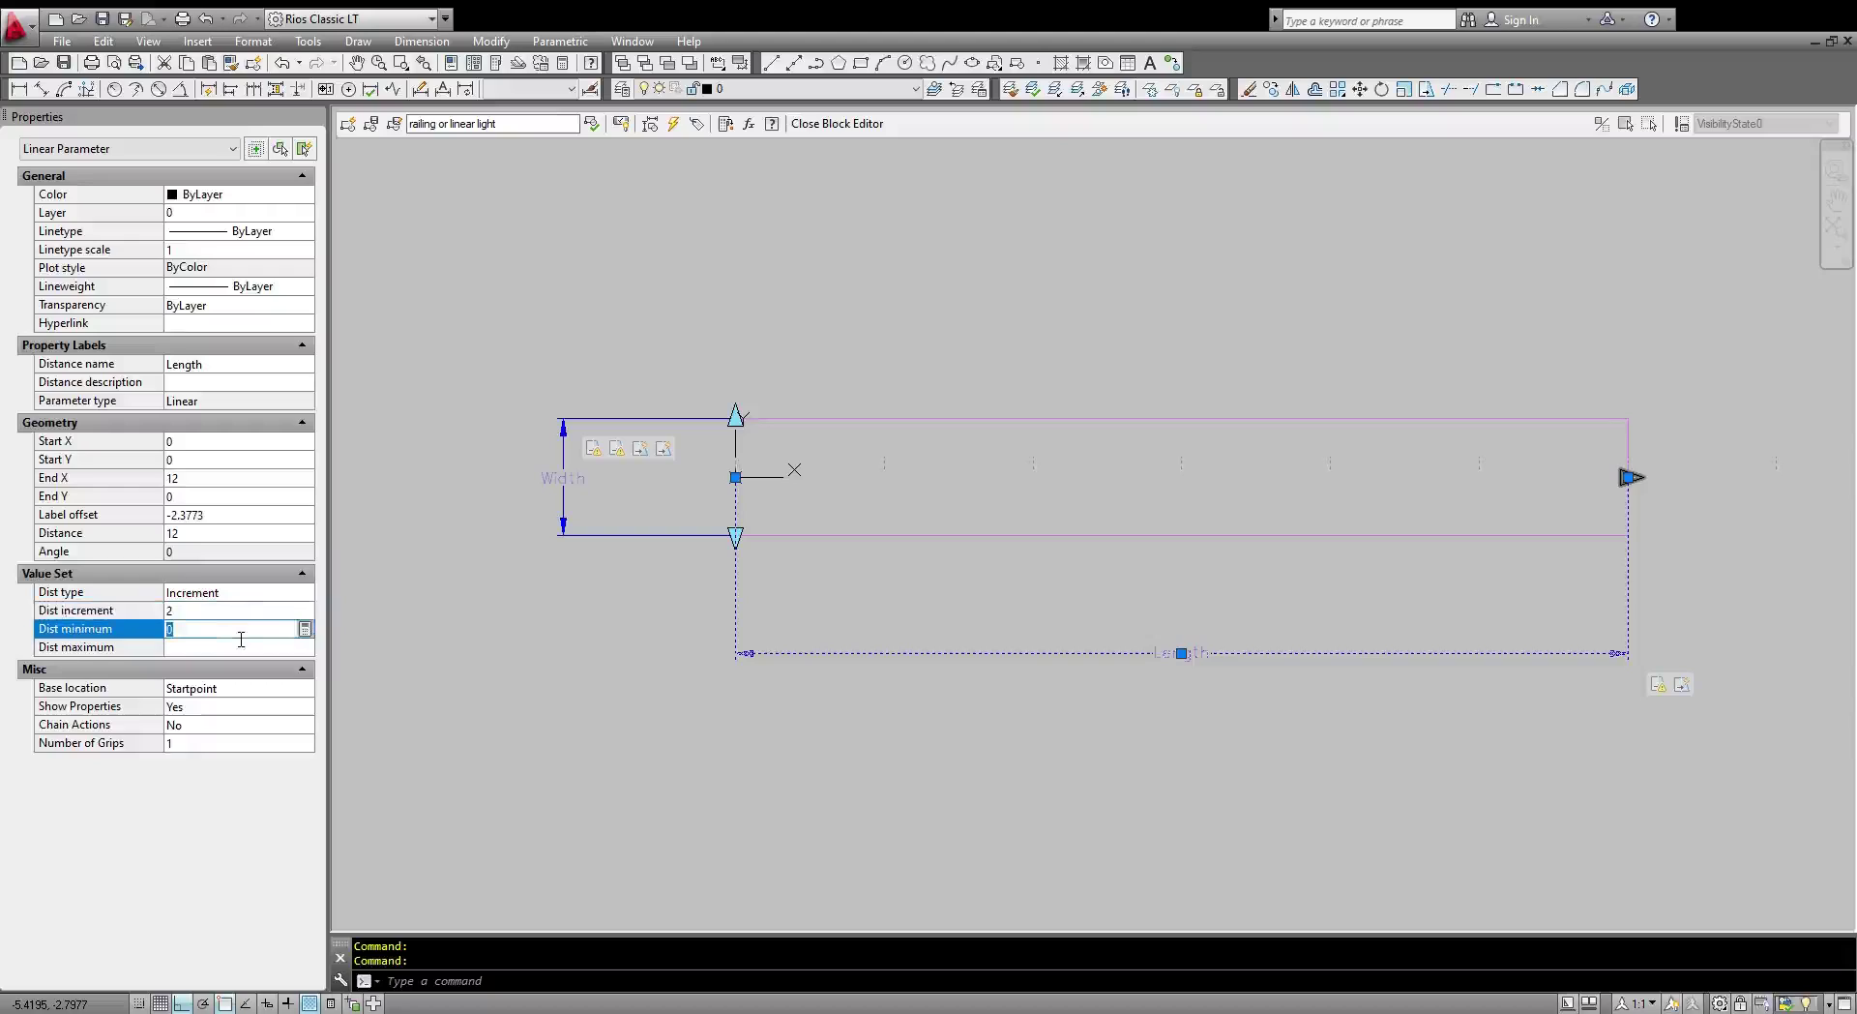
pyautogui.click(237, 649)
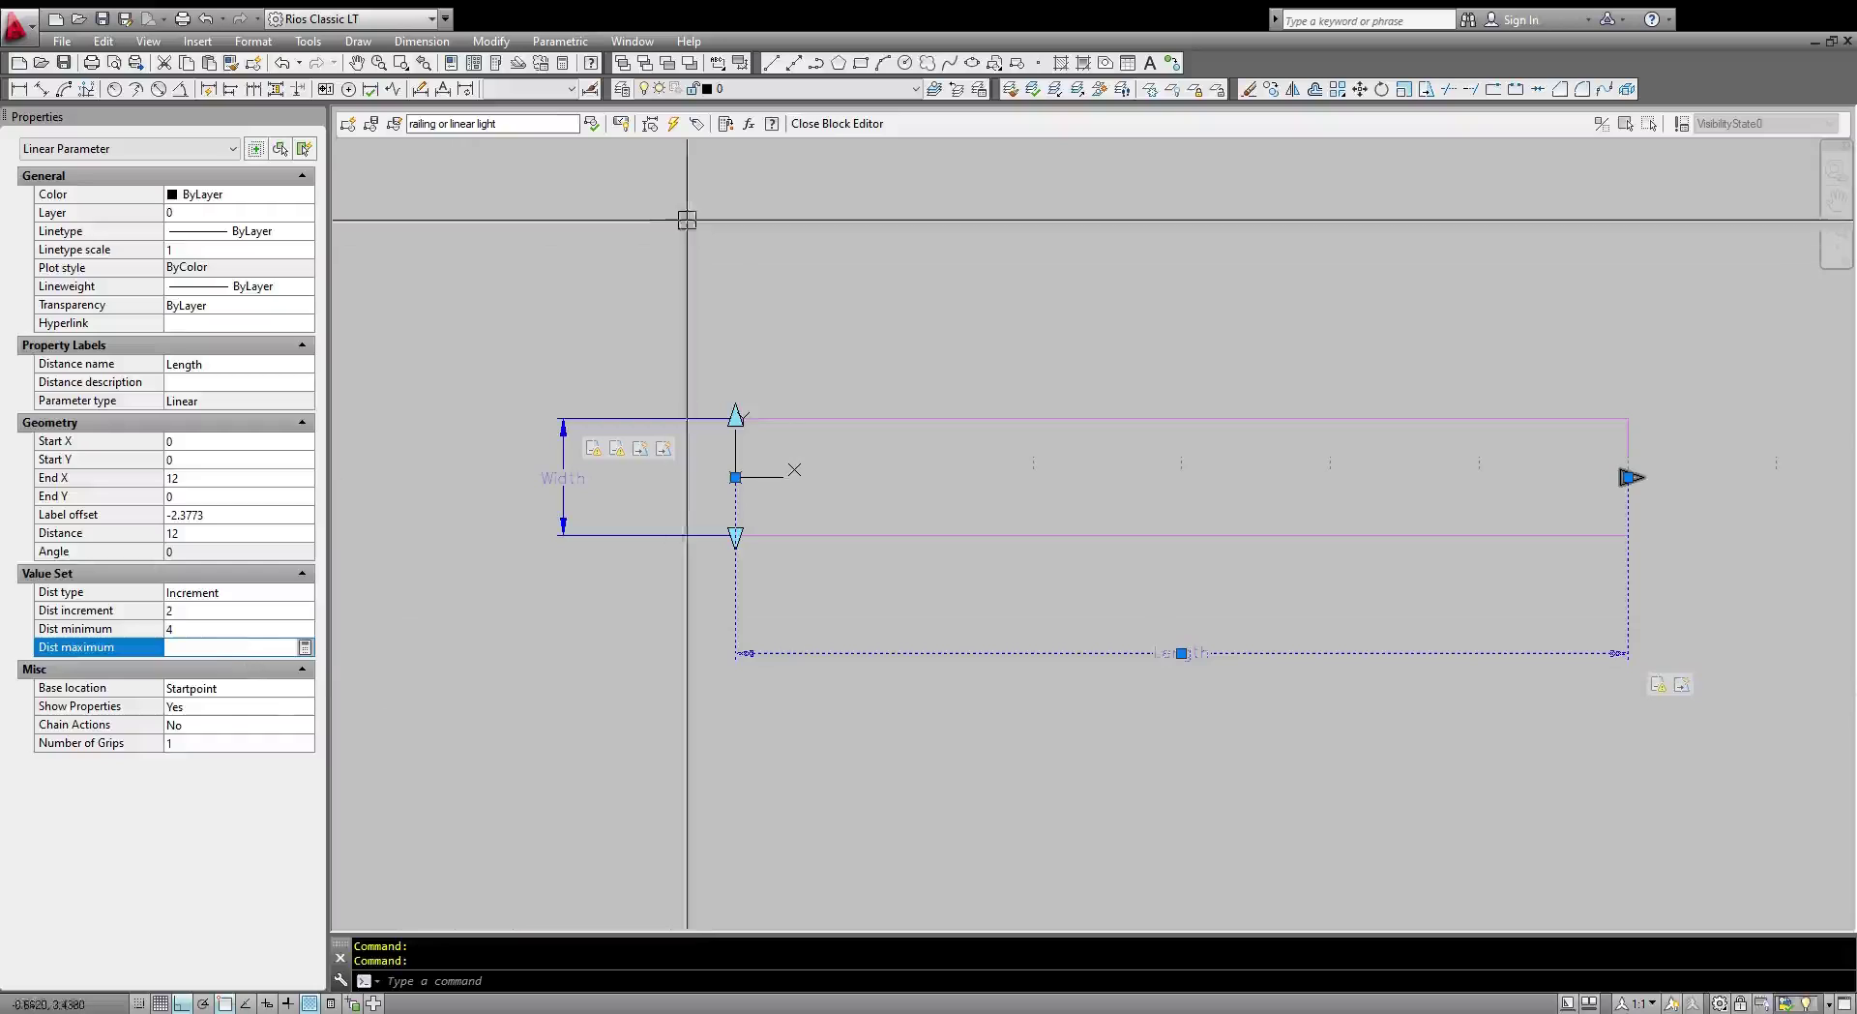
pyautogui.click(817, 124)
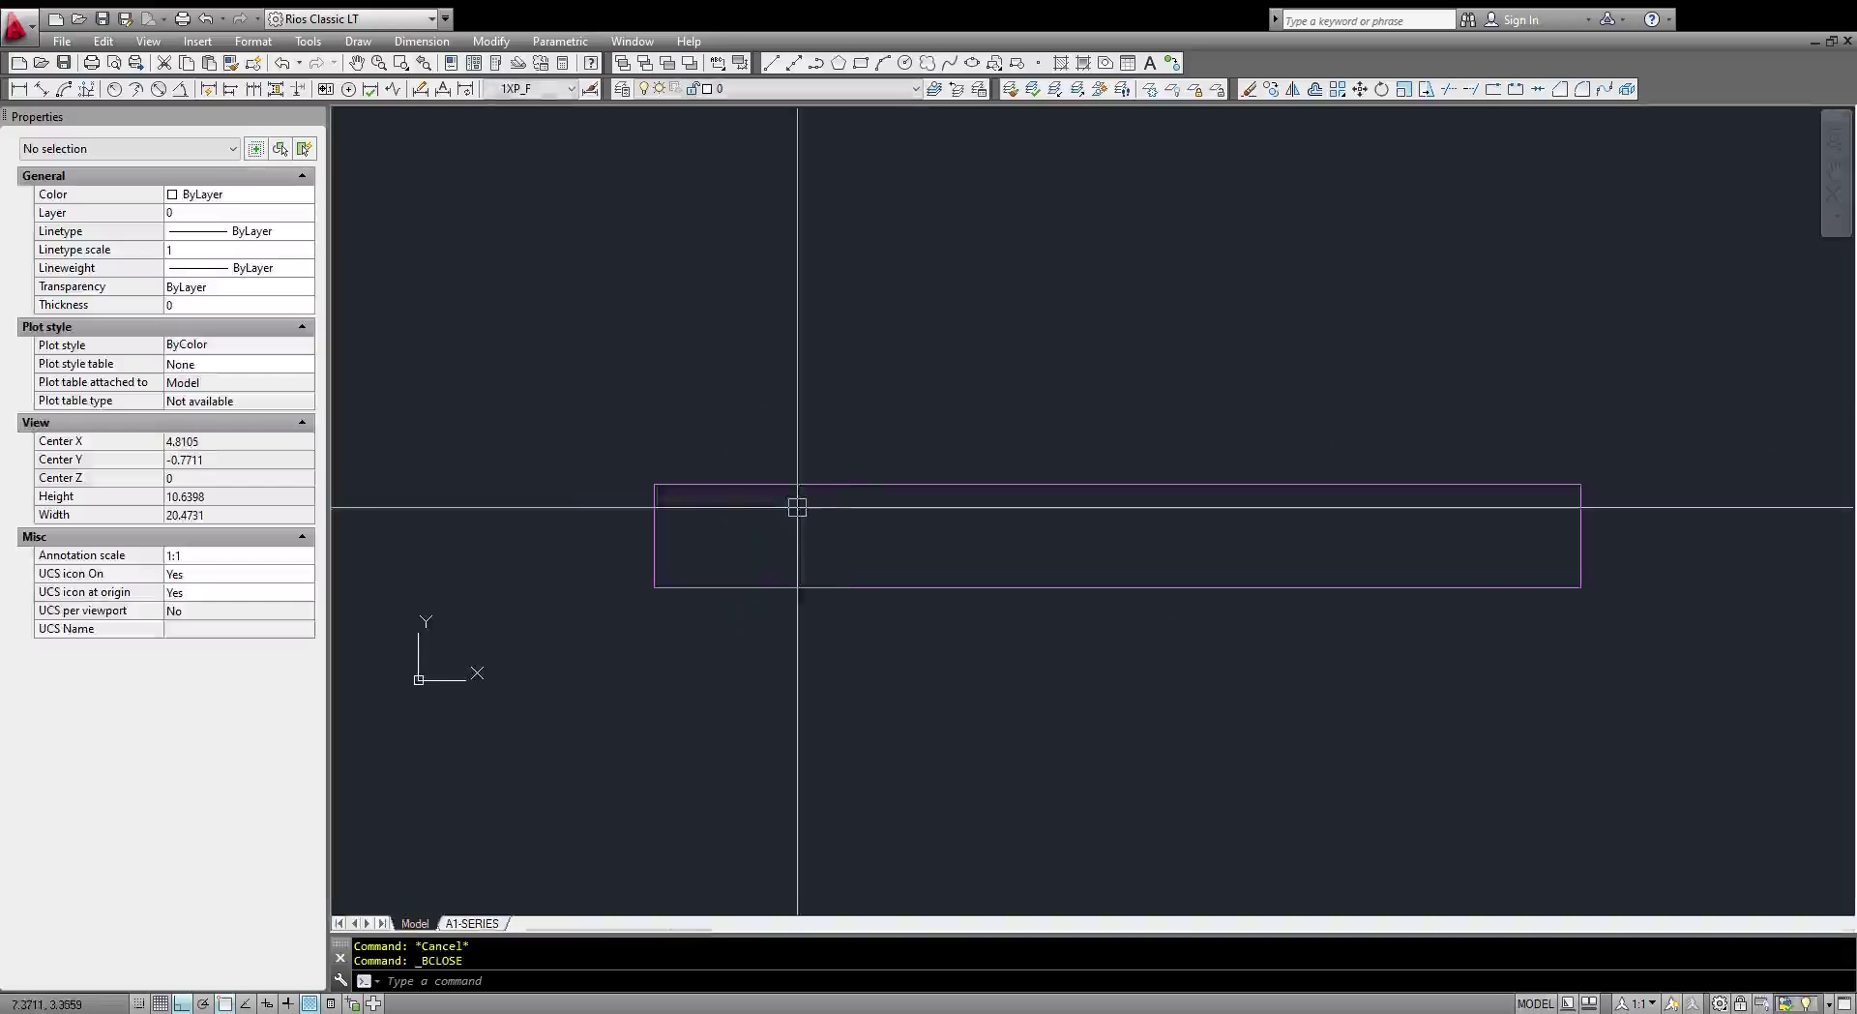
# Select the block and preview stretching its Length in increments with the length grip, cancelling without placing a new length.
pyautogui.click(802, 484)
pyautogui.scroll(-5, 593, 464)
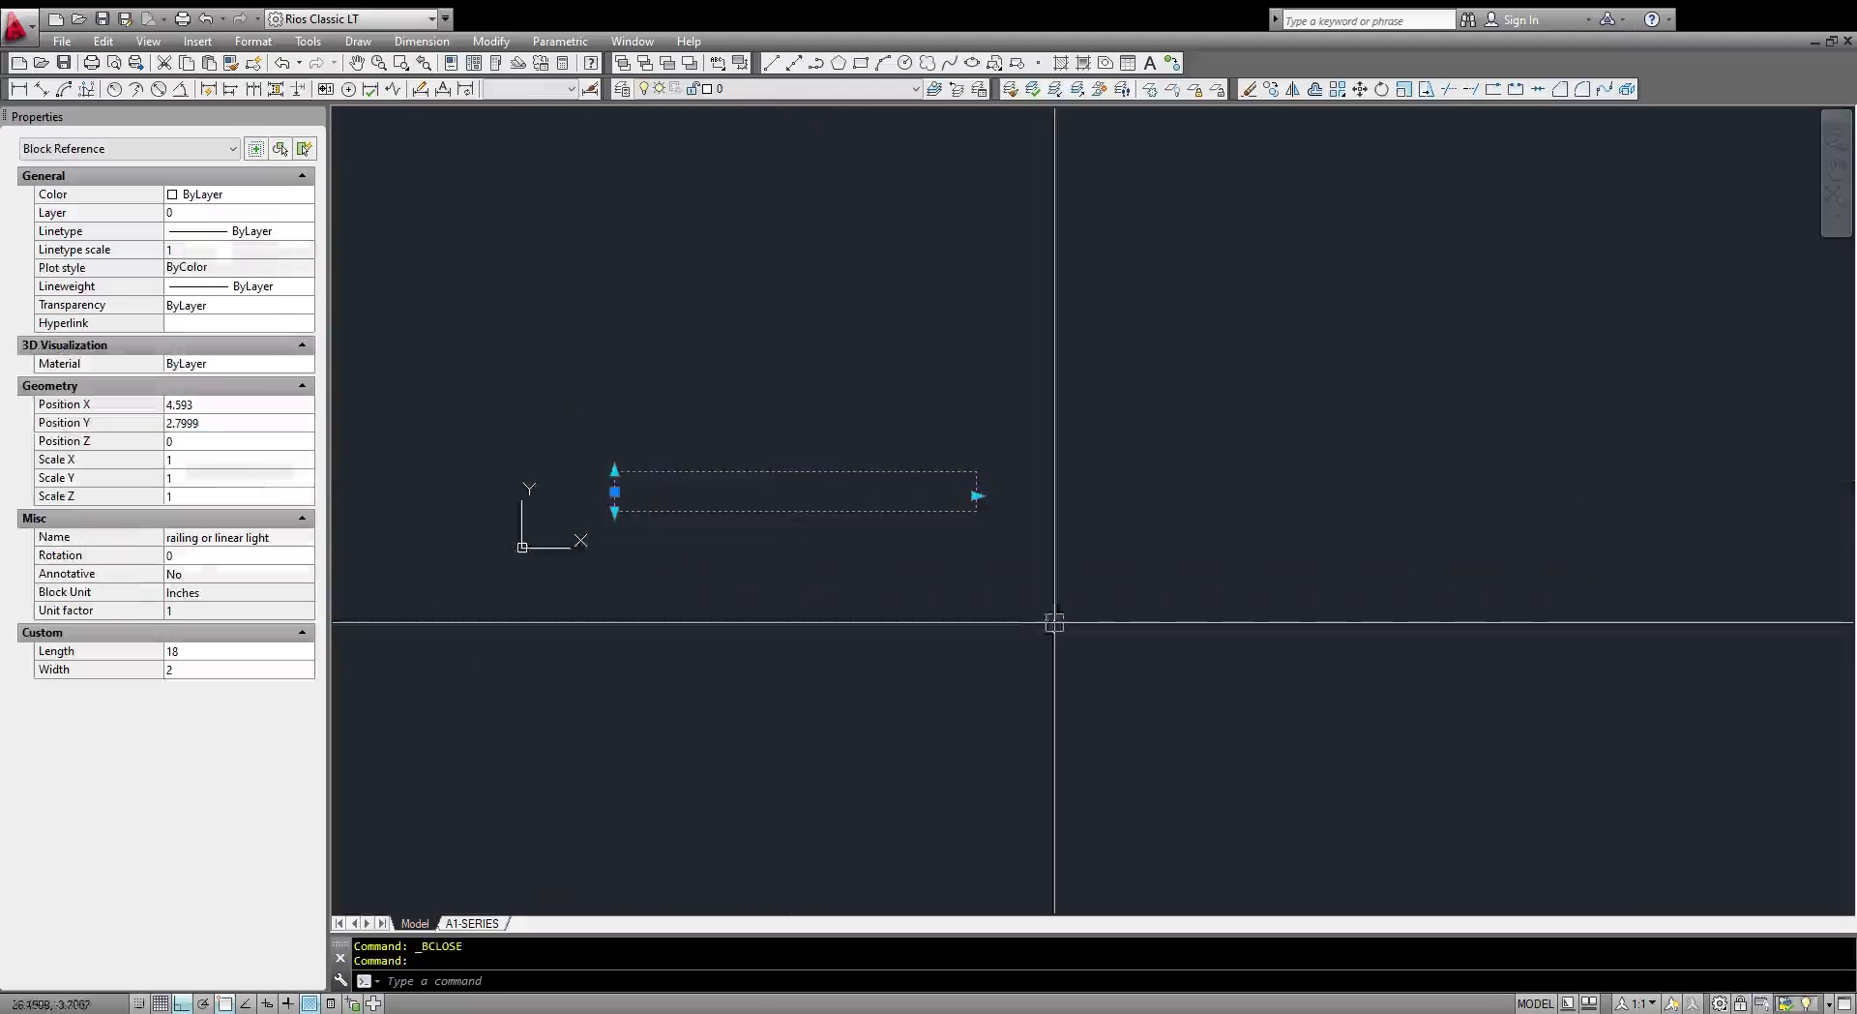
pyautogui.click(975, 497)
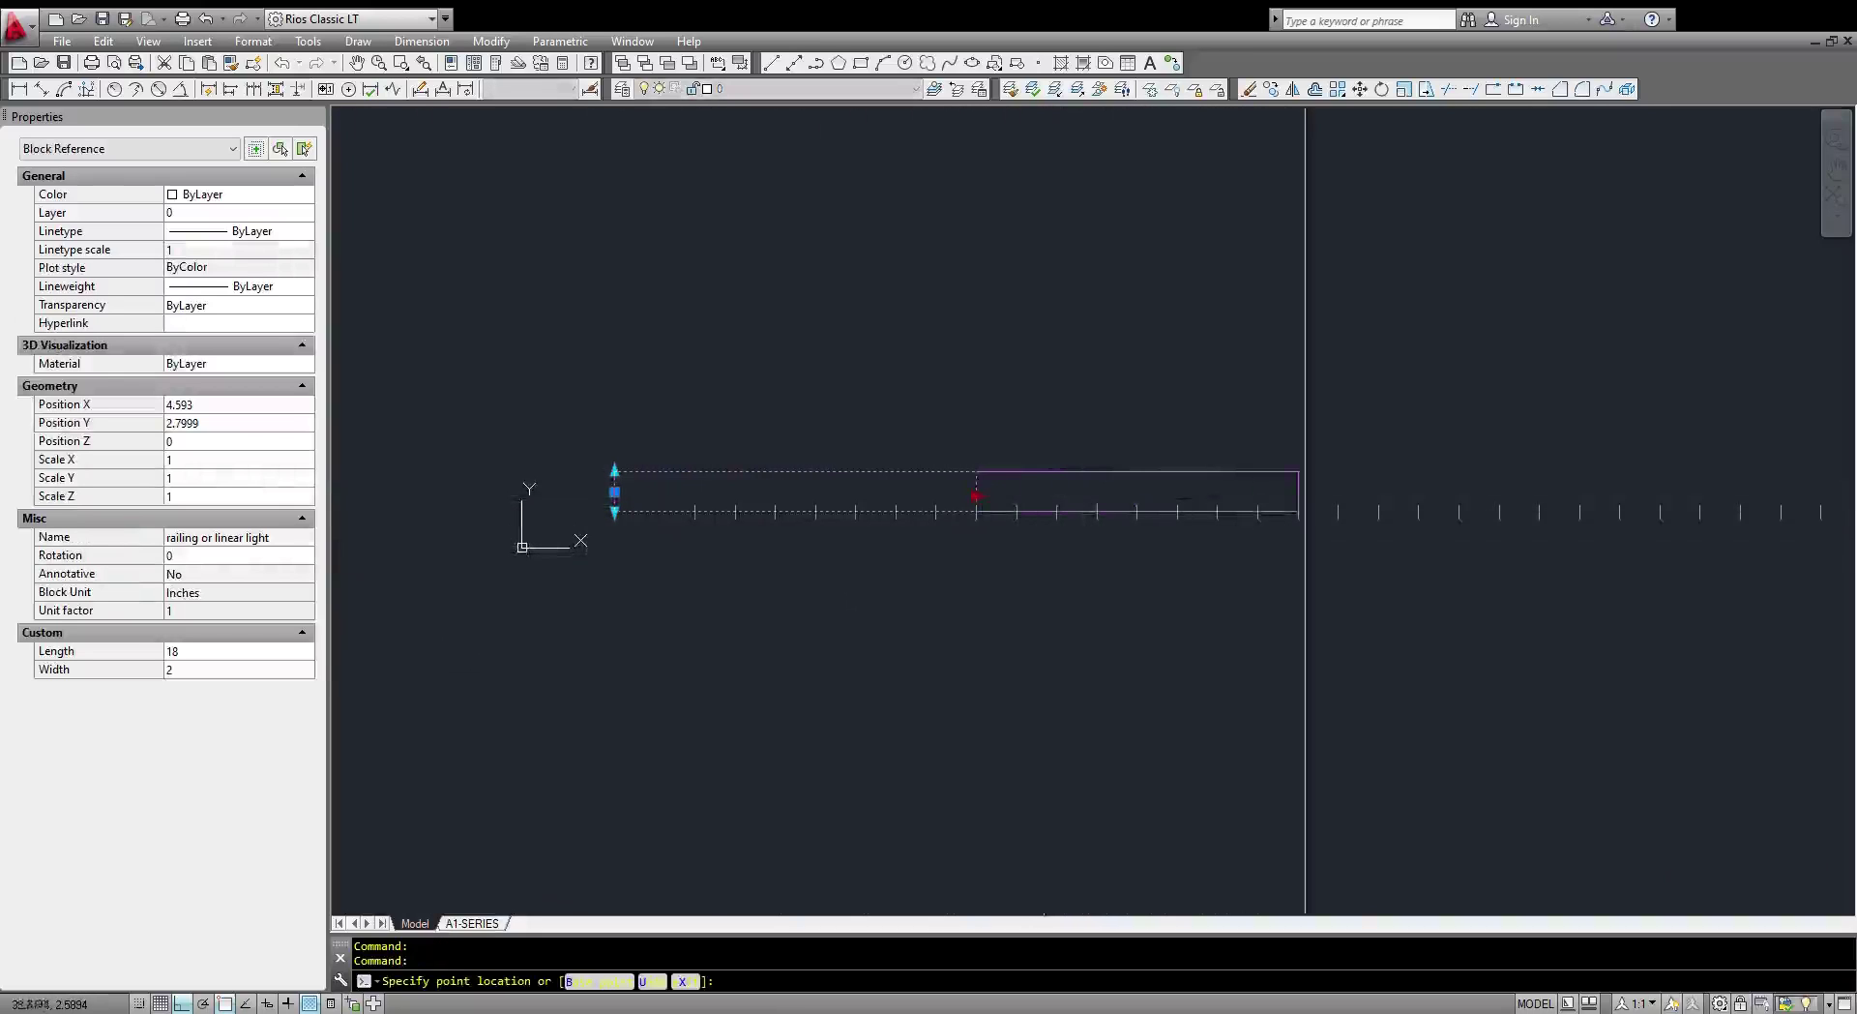
pyautogui.scroll(4, 685, 503)
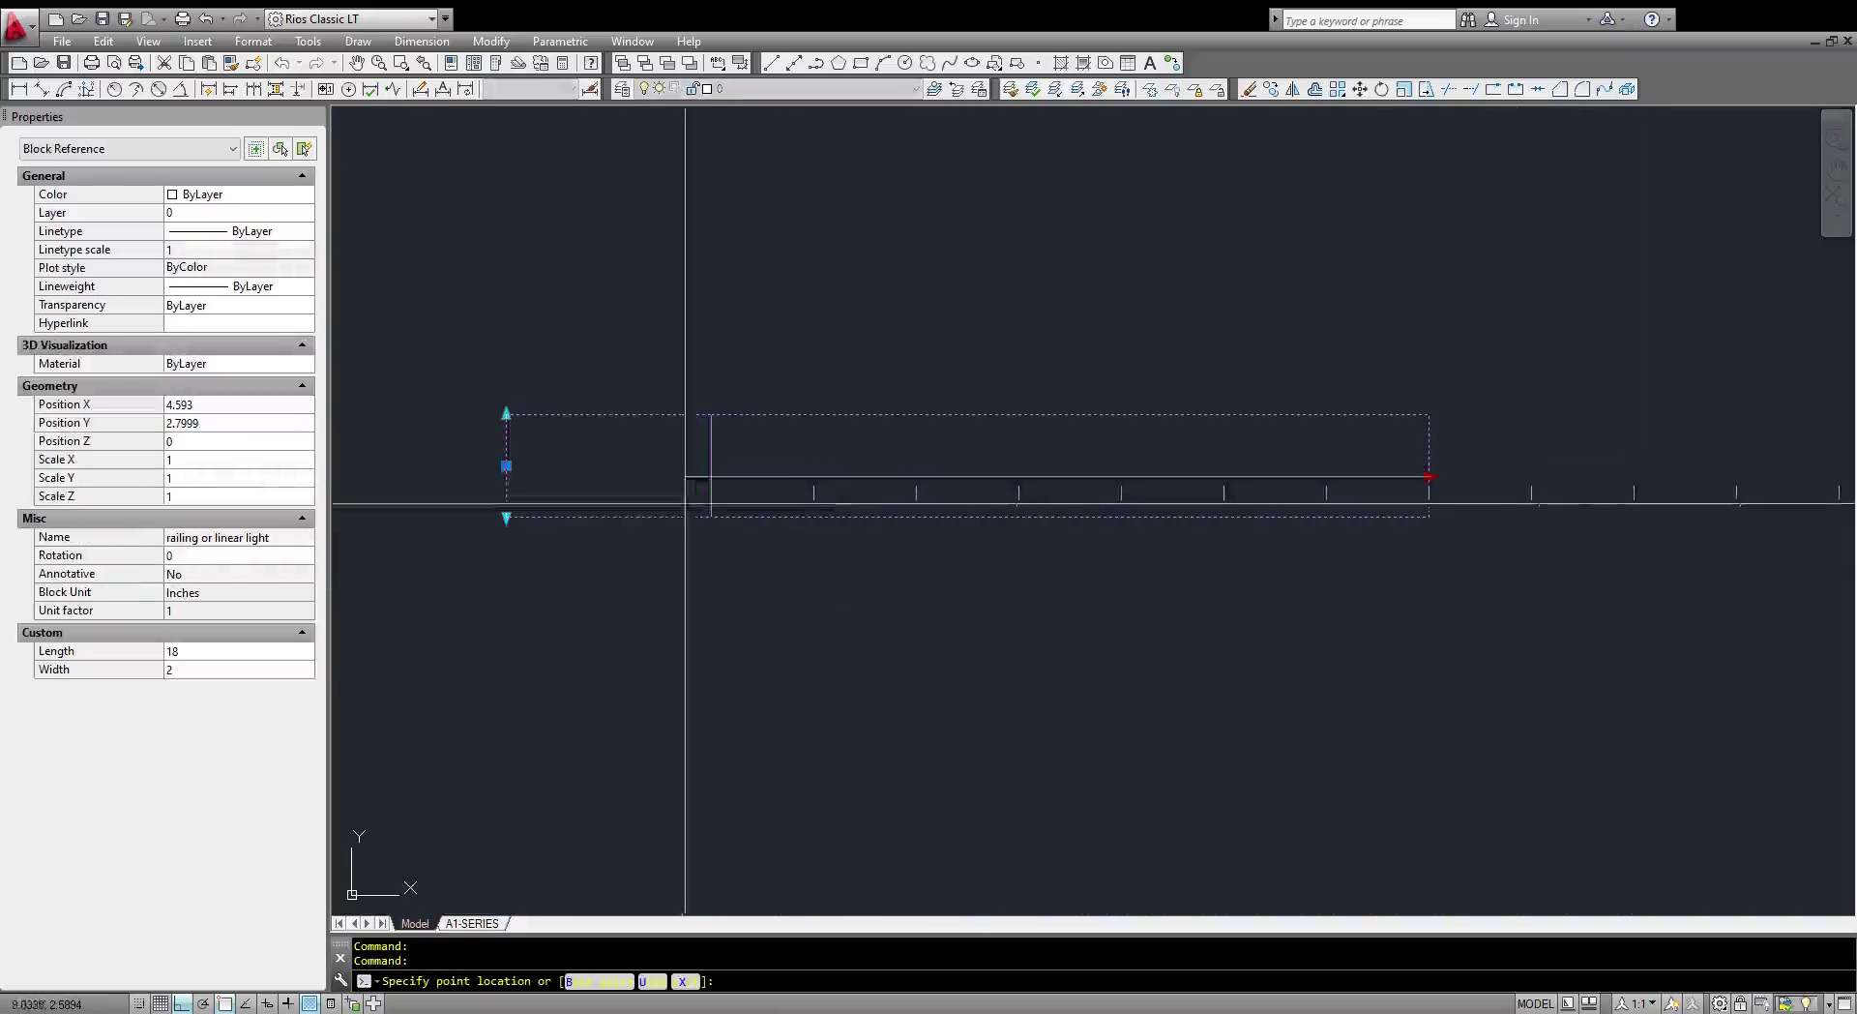
pyautogui.press('Escape')
# Select the "railing or linear light" block and open it in the block editor.
pyautogui.click(703, 496)
pyautogui.click(676, 577)
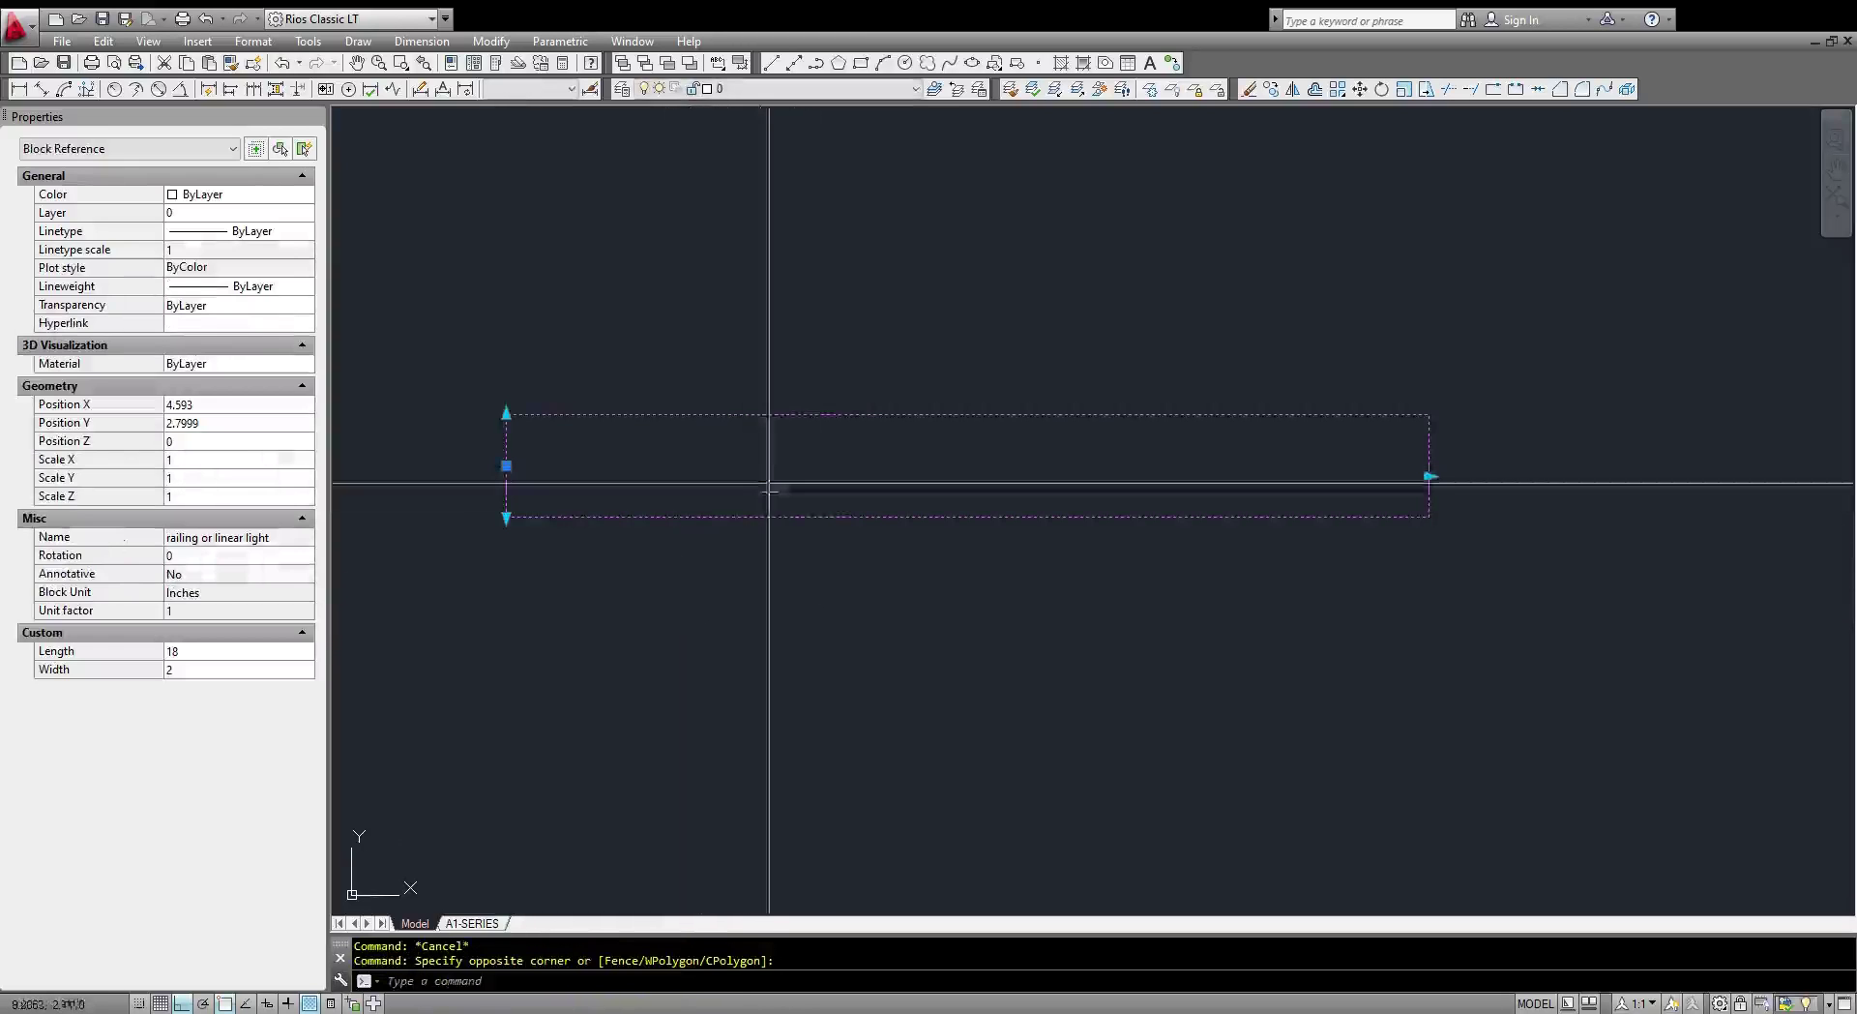
pyautogui.write('be')
pyautogui.press('Return')
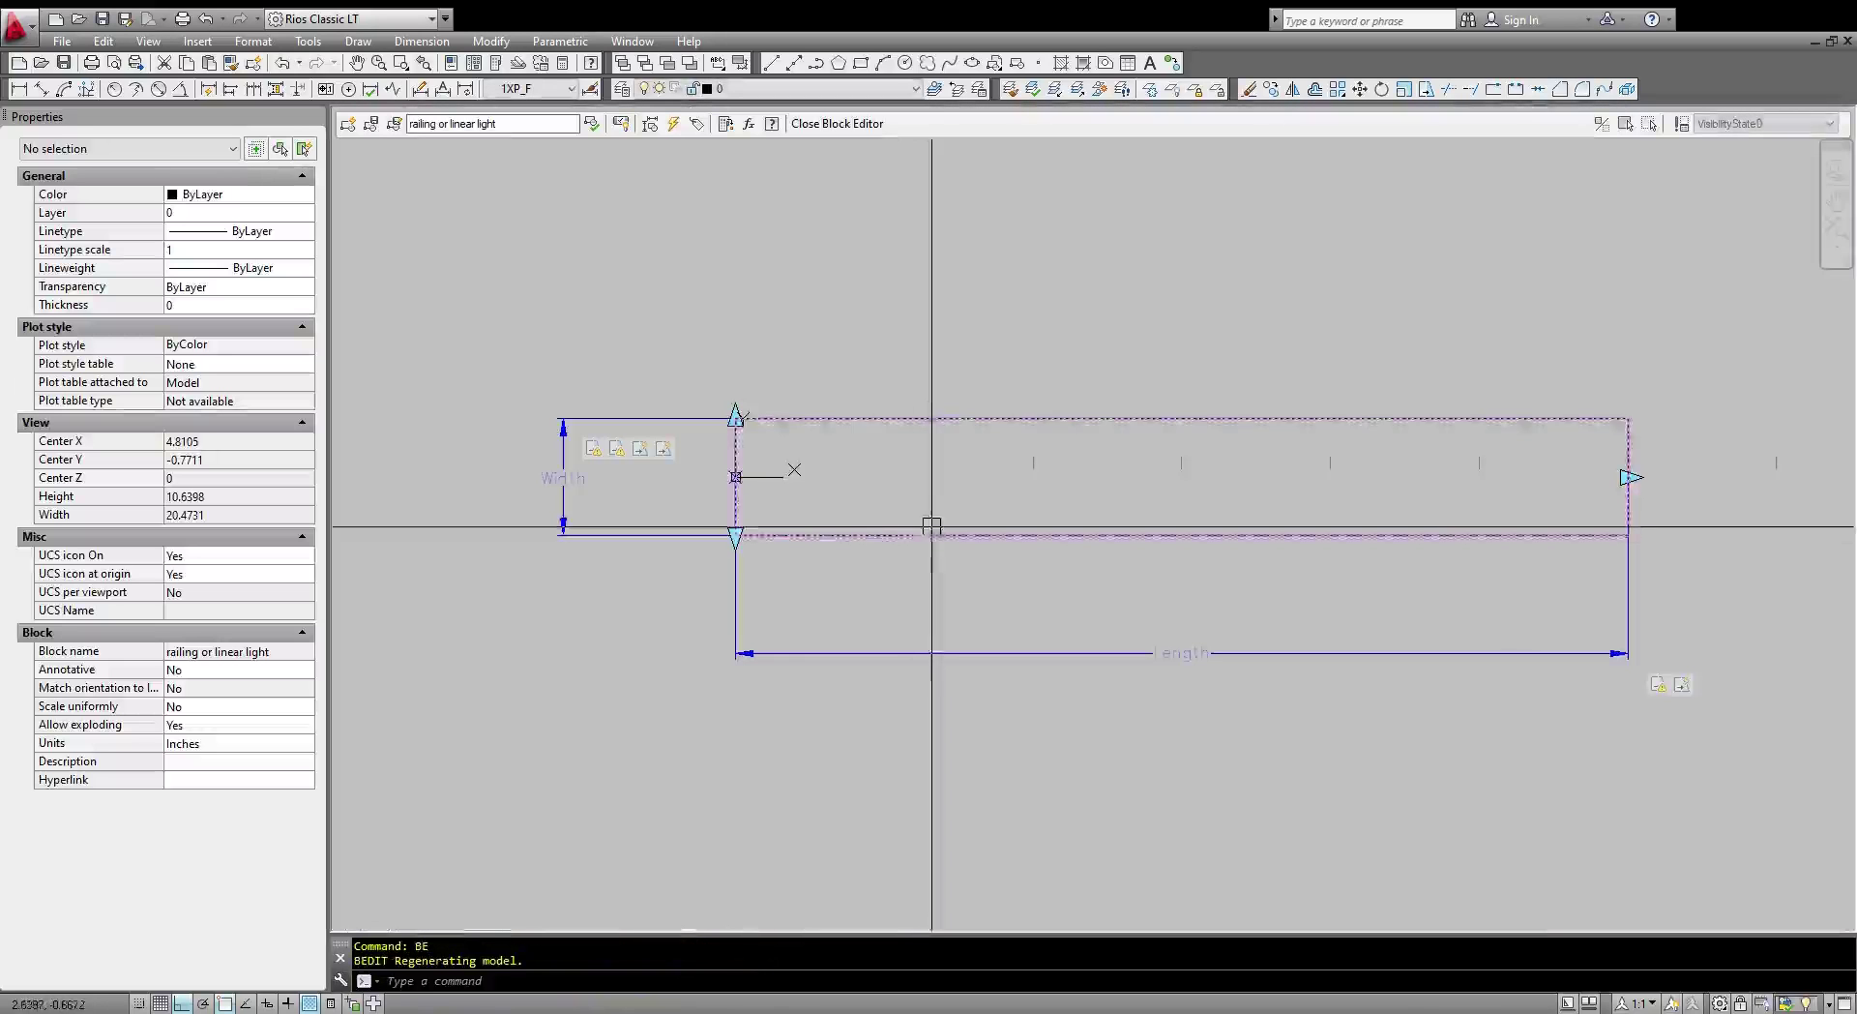
# Set the Length parameter's distance type to List, edit its distance value list, and close the block editor.
pyautogui.click(833, 628)
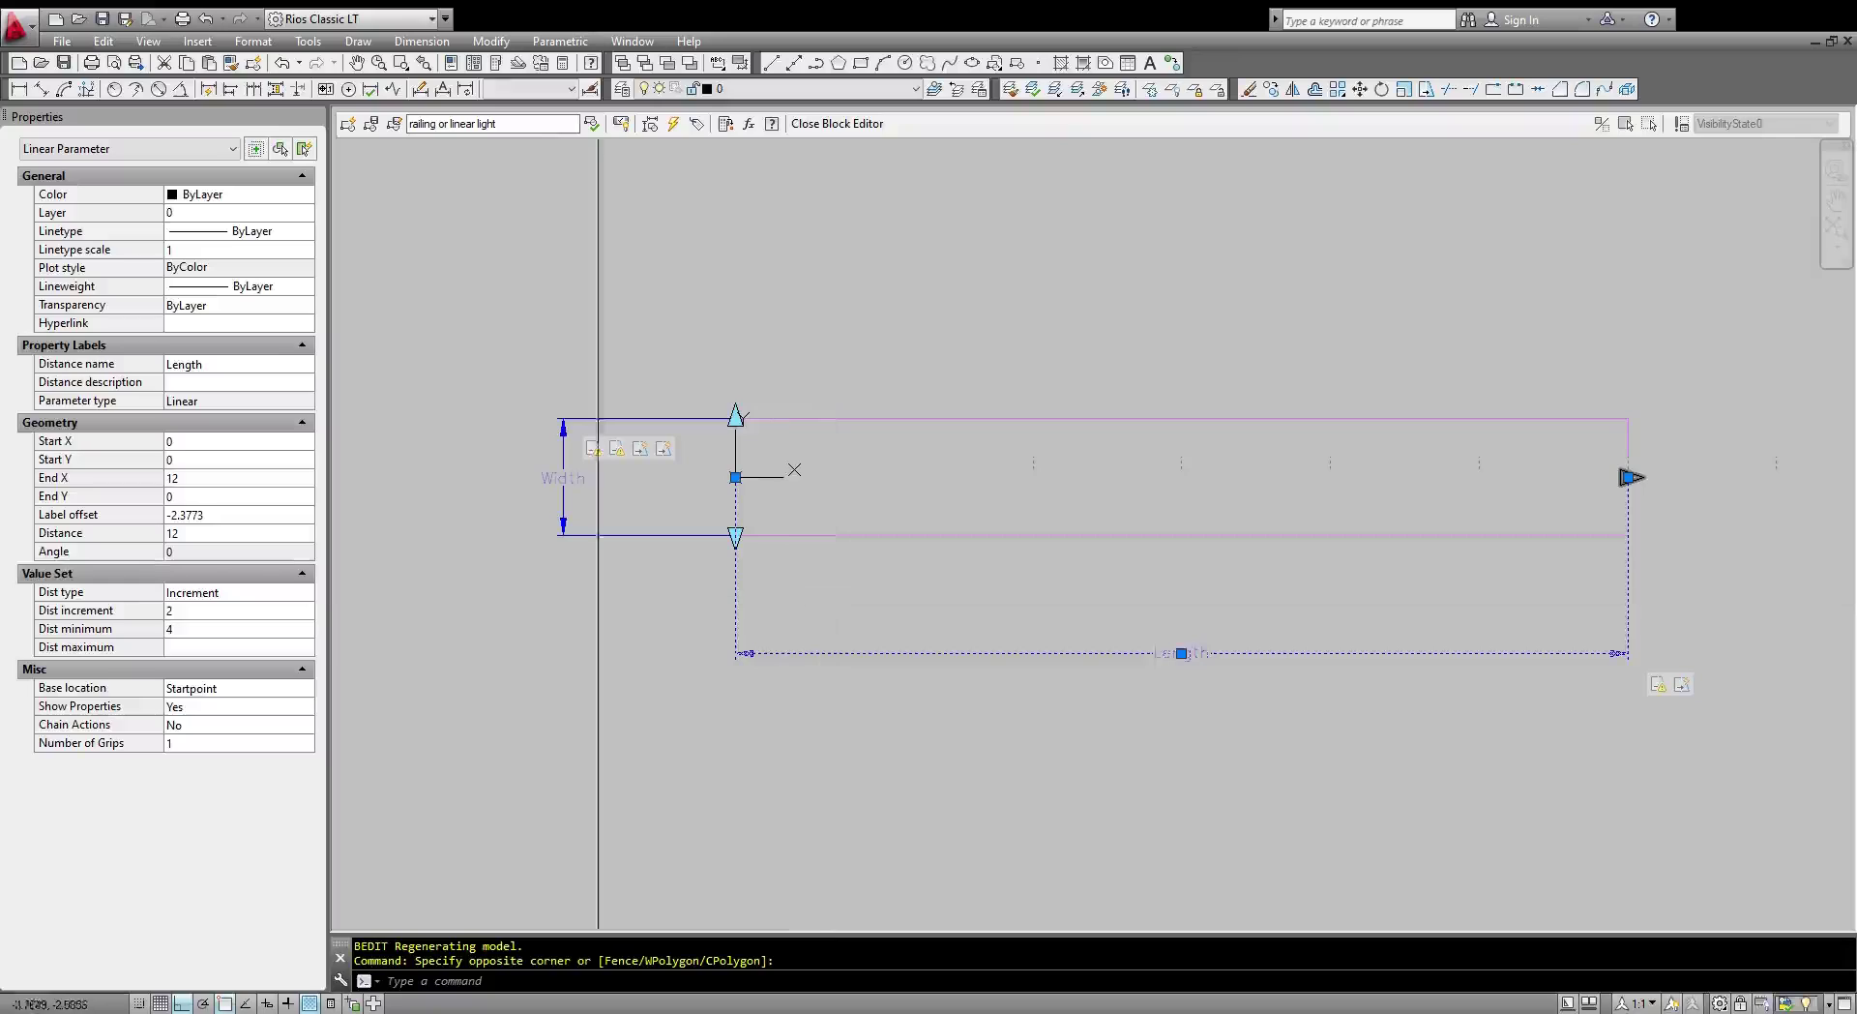
pyautogui.click(267, 593)
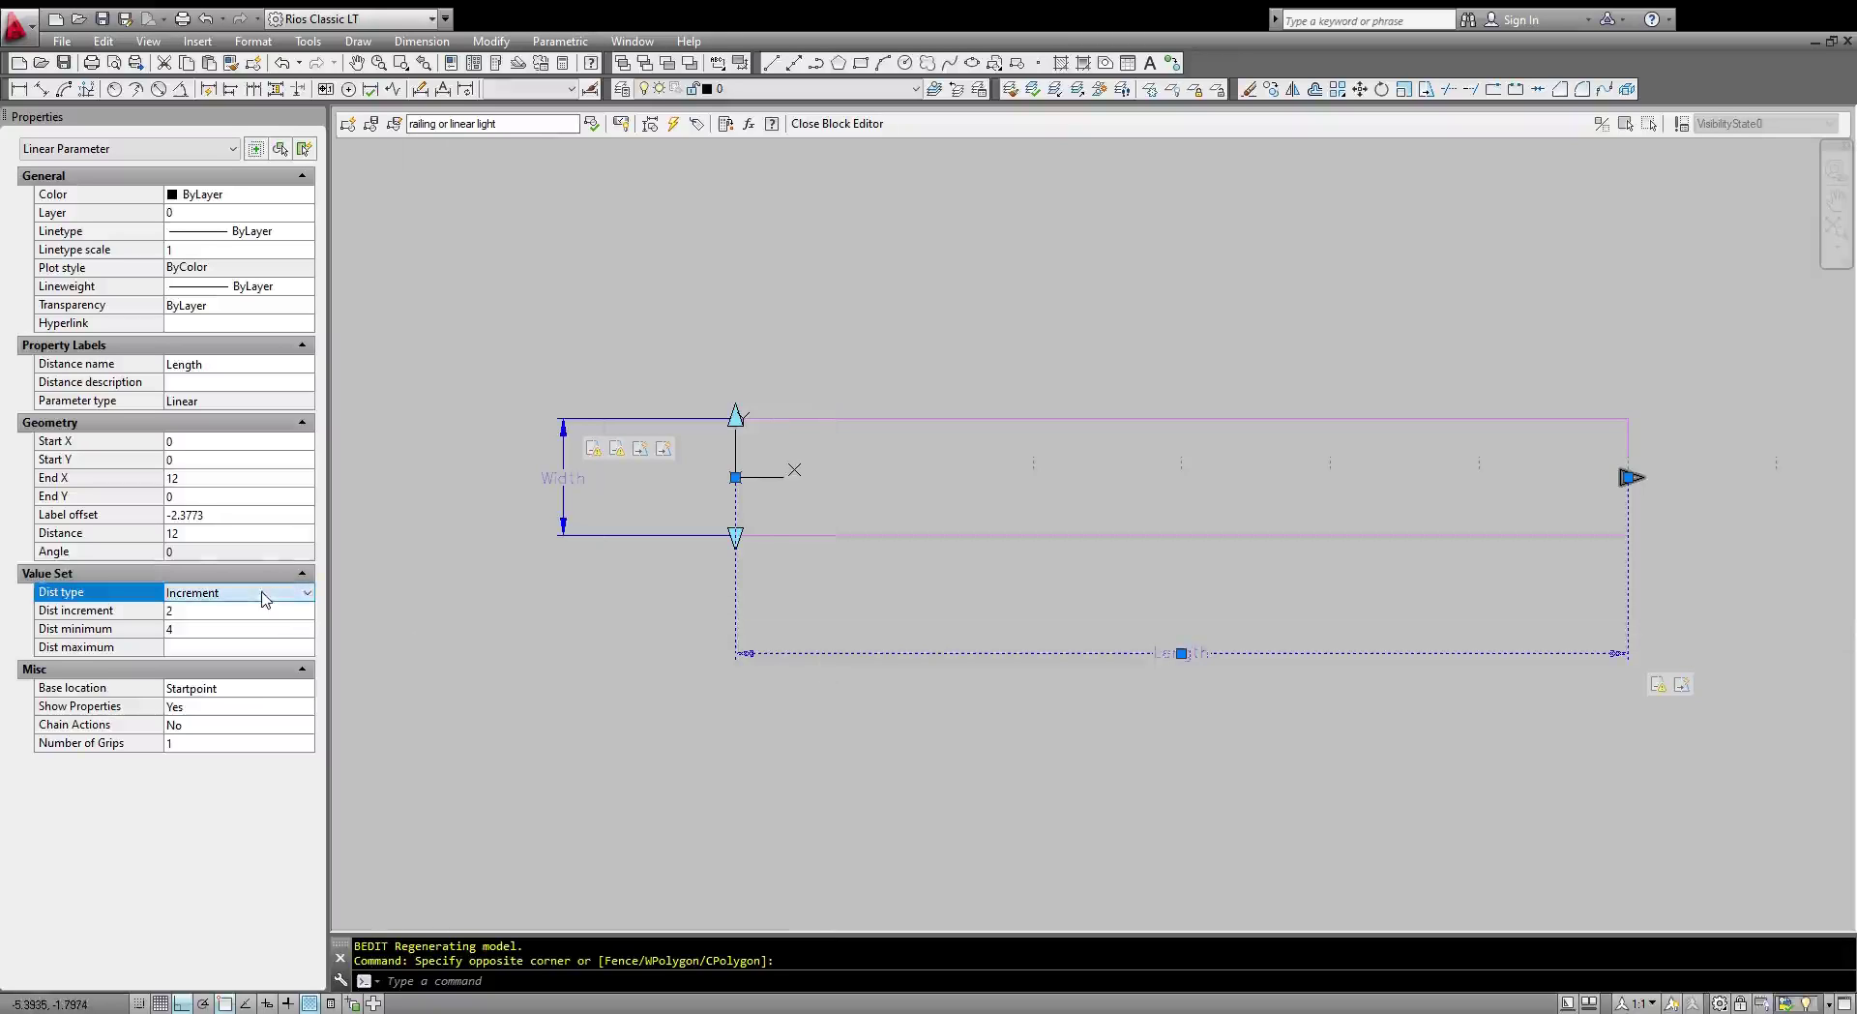
pyautogui.click(251, 646)
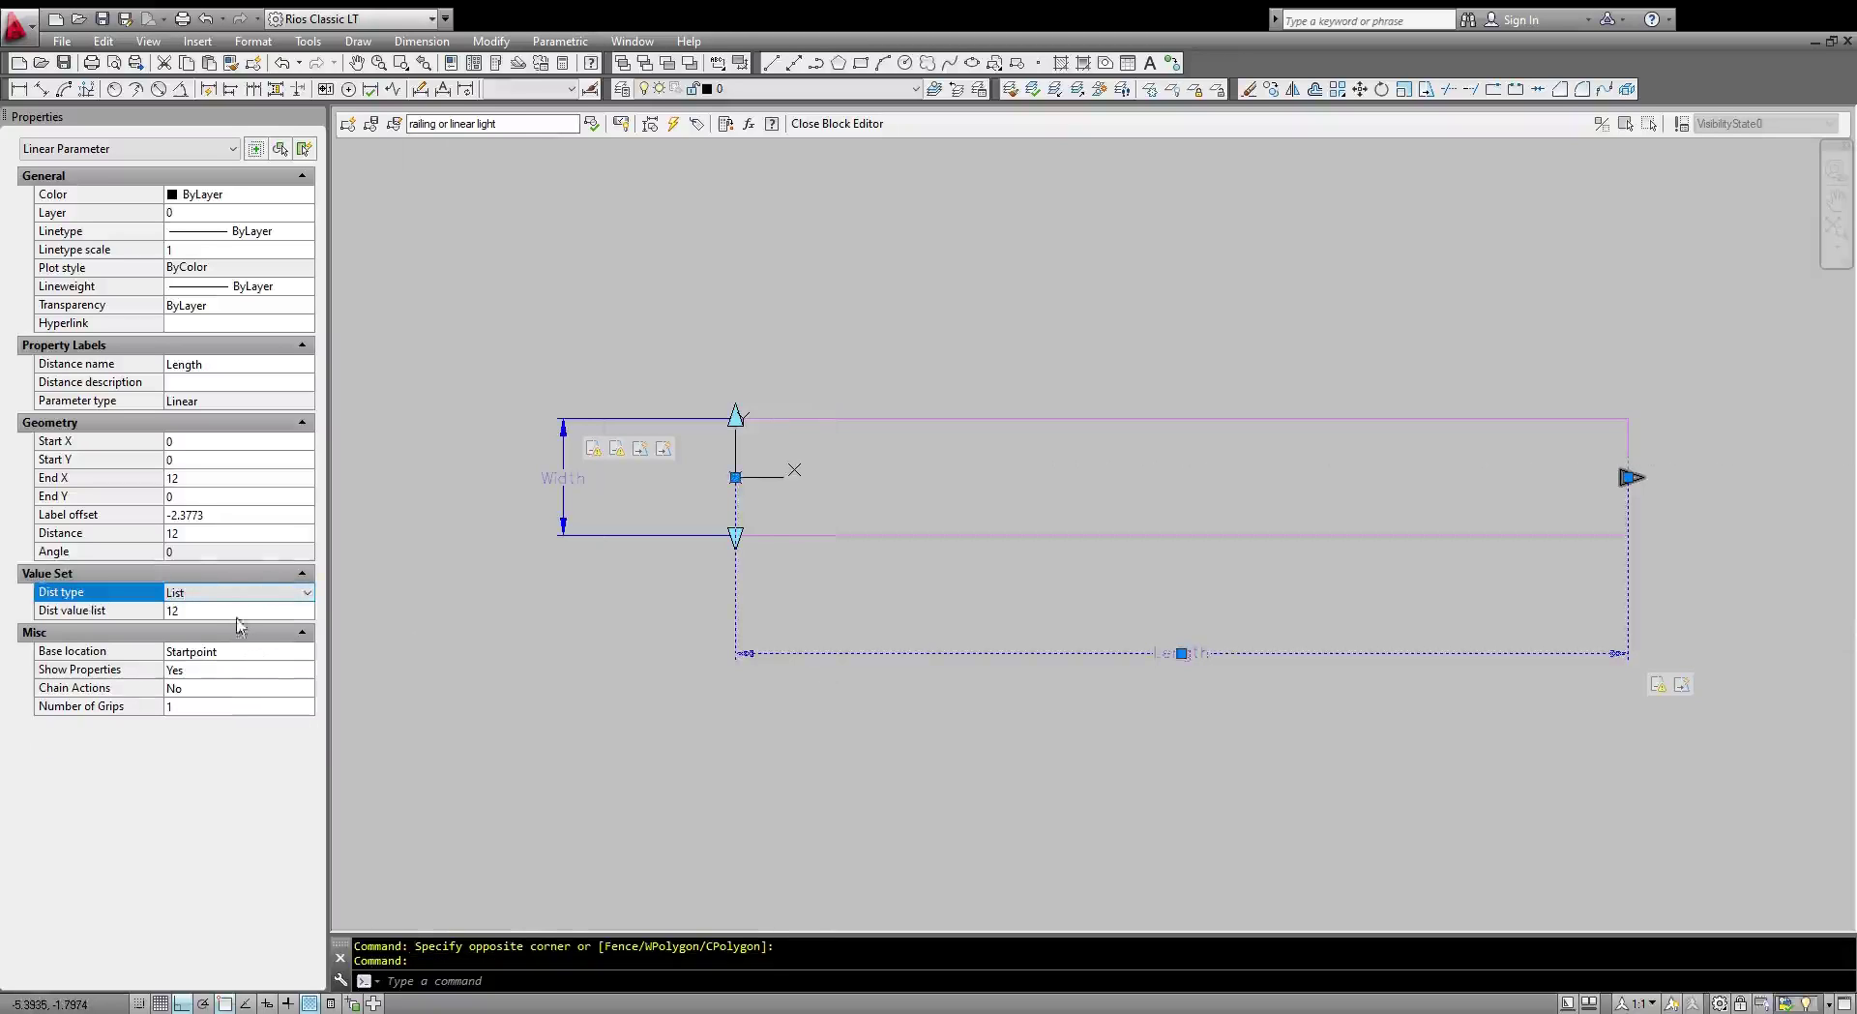
pyautogui.click(239, 611)
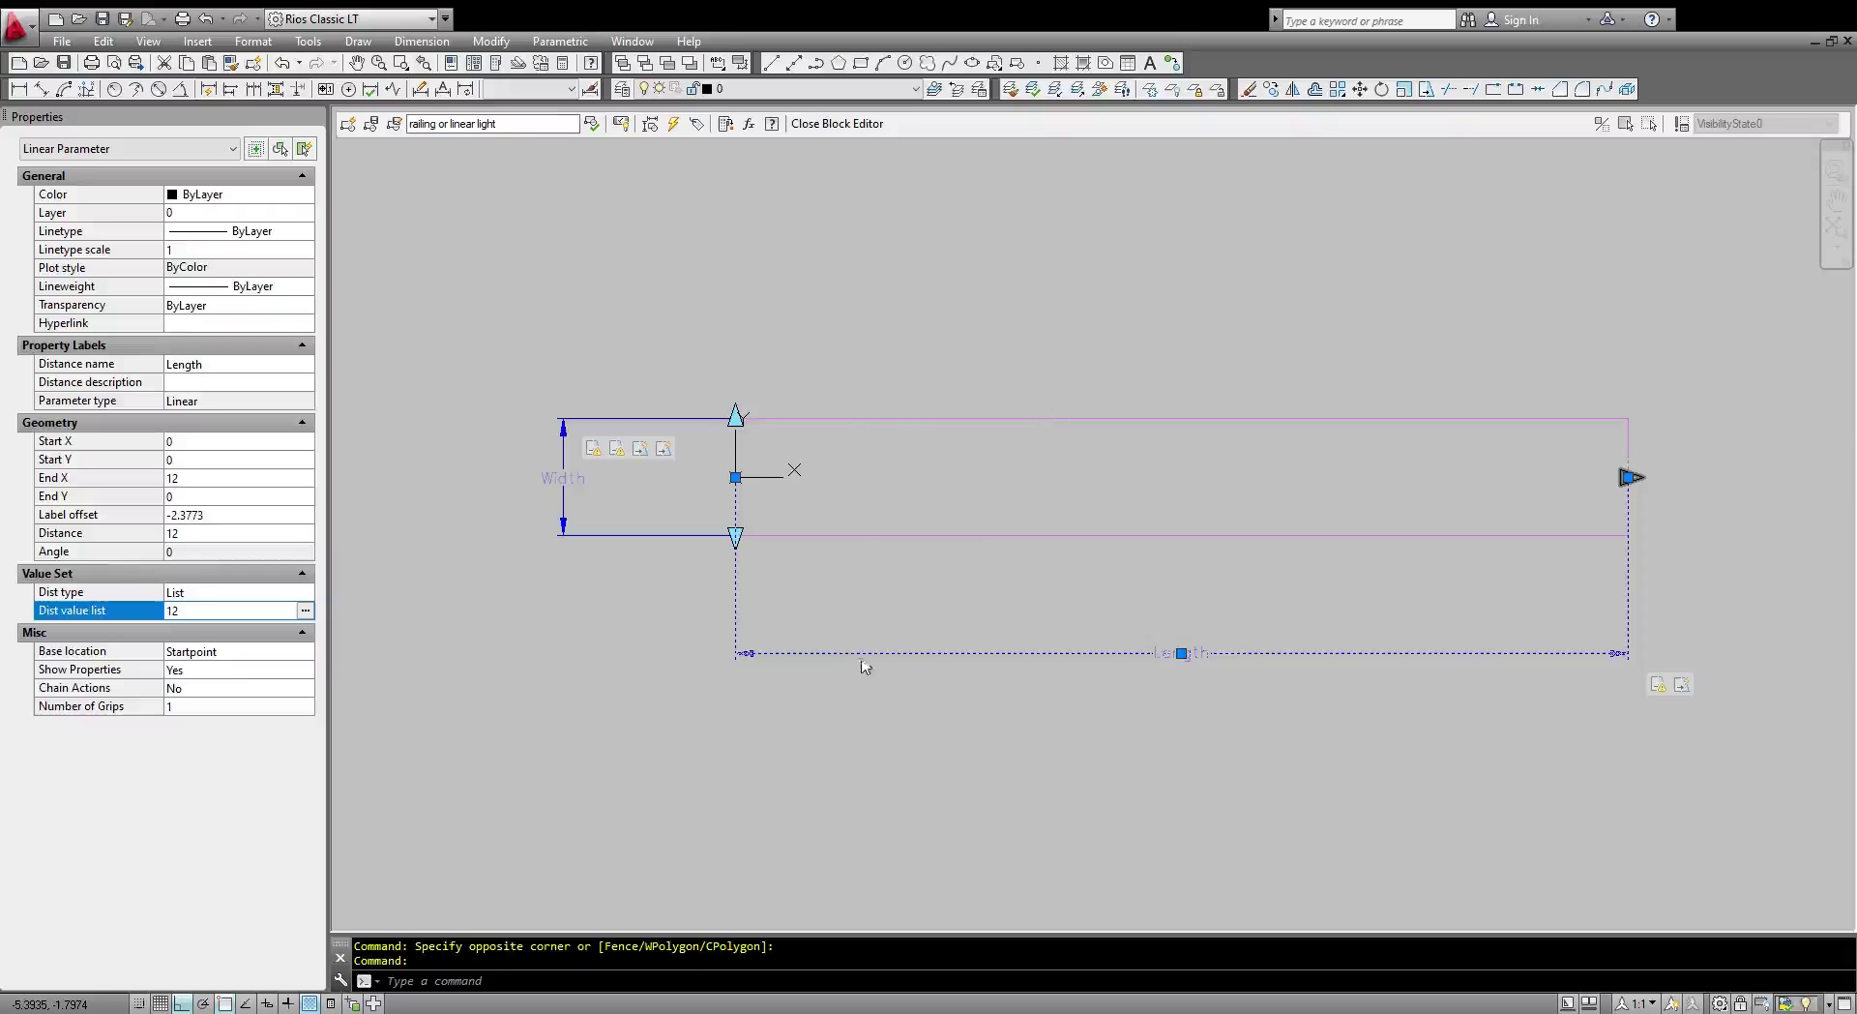
pyautogui.click(837, 123)
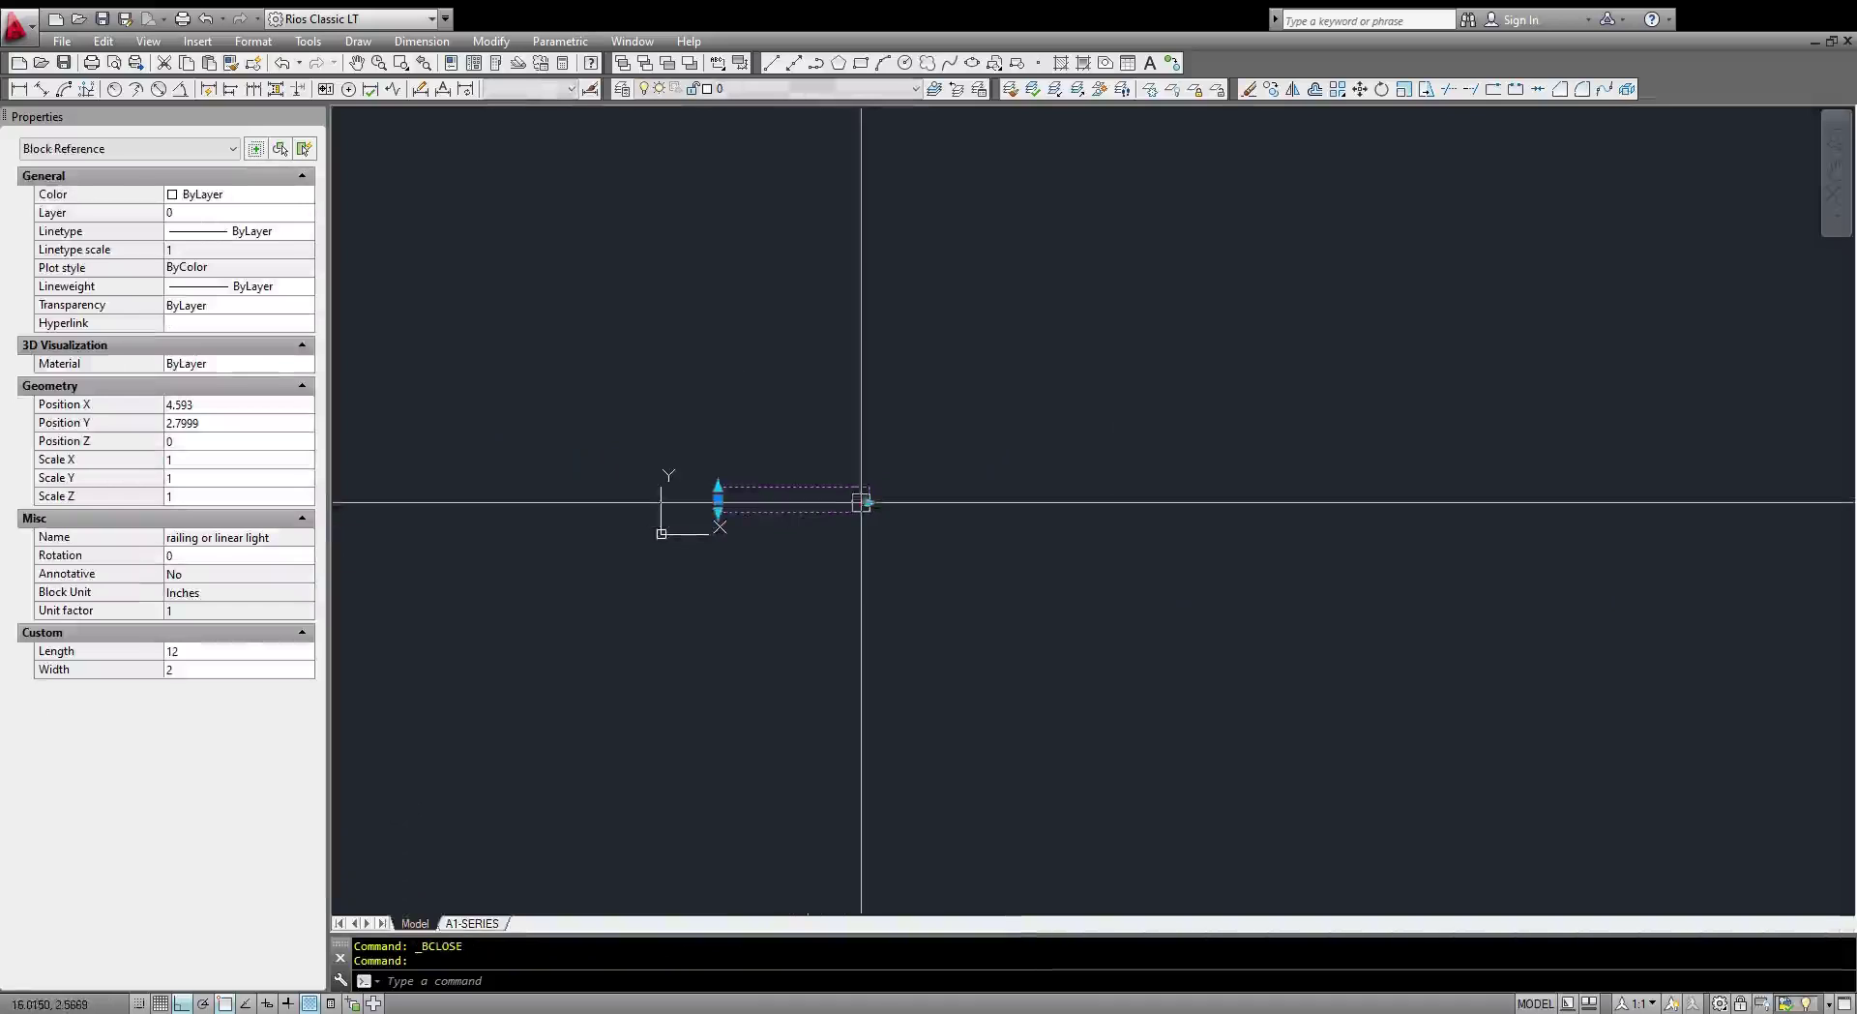
# Preview stretching the block's Length to the listed values with the length grip, cancel the stretch, and deselect the block.
pyautogui.click(861, 502)
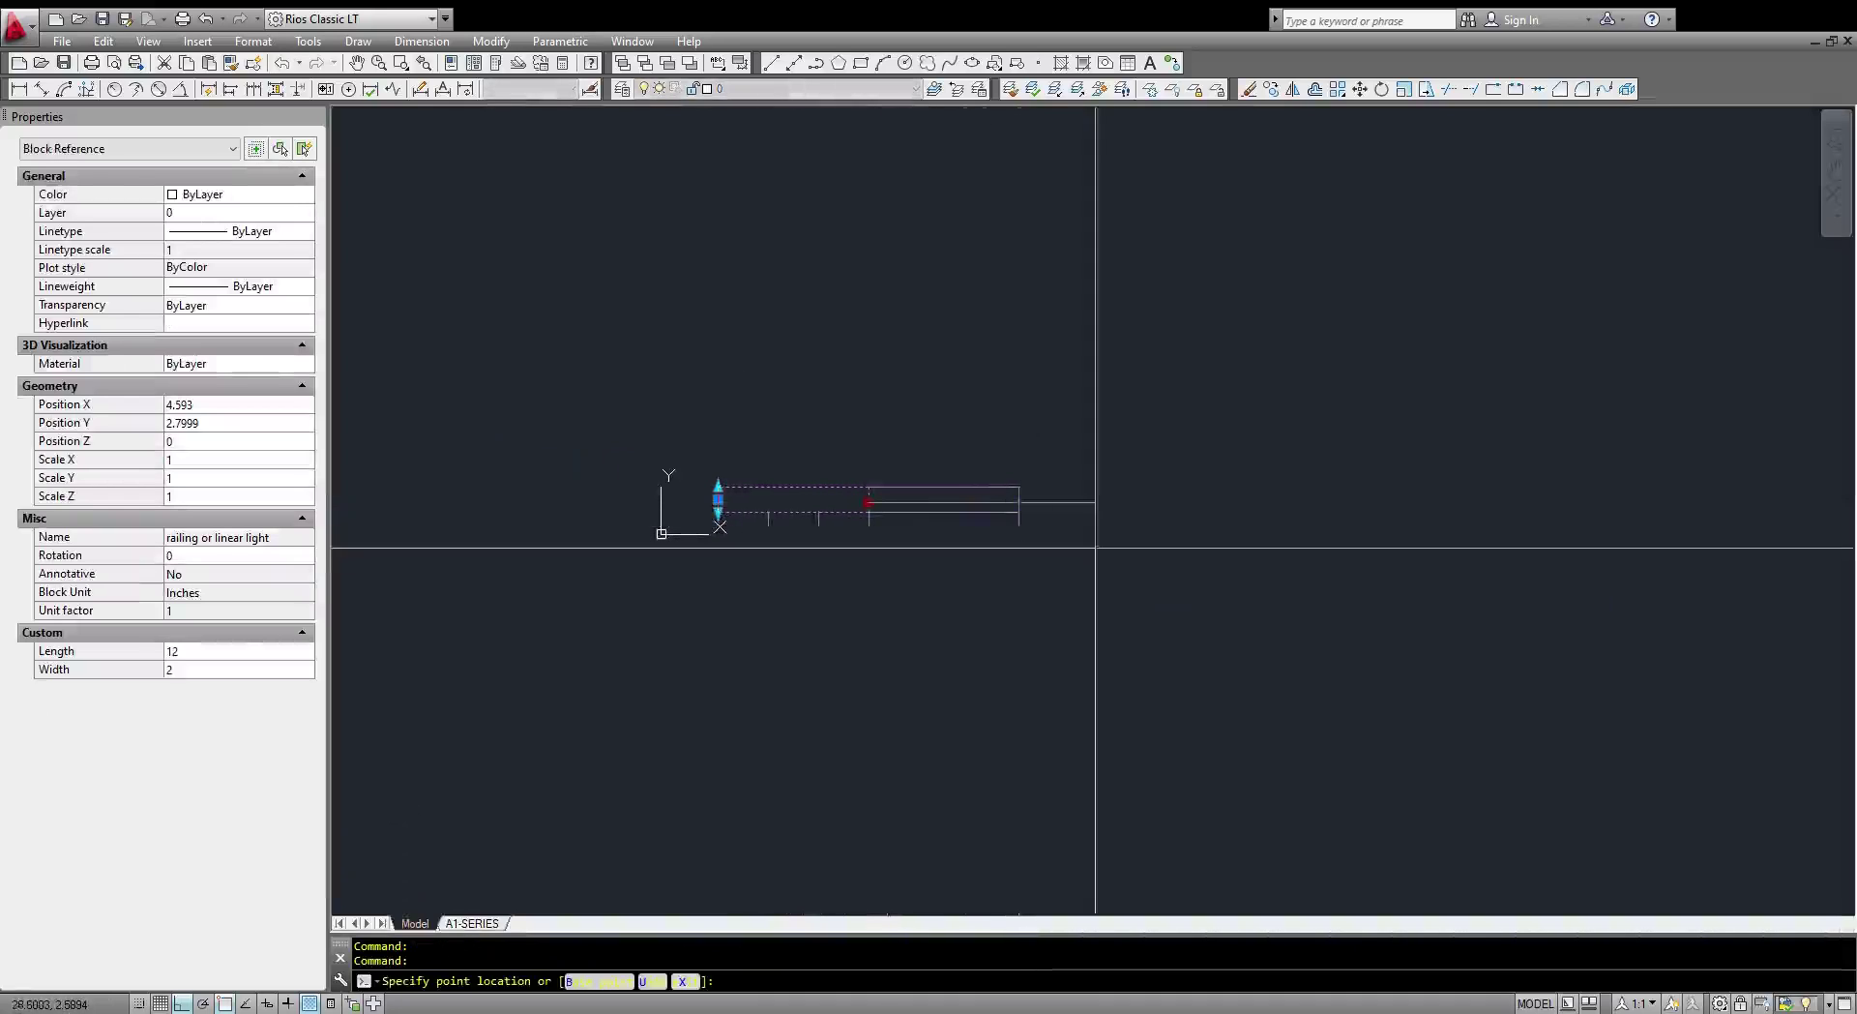
pyautogui.scroll(4, 788, 529)
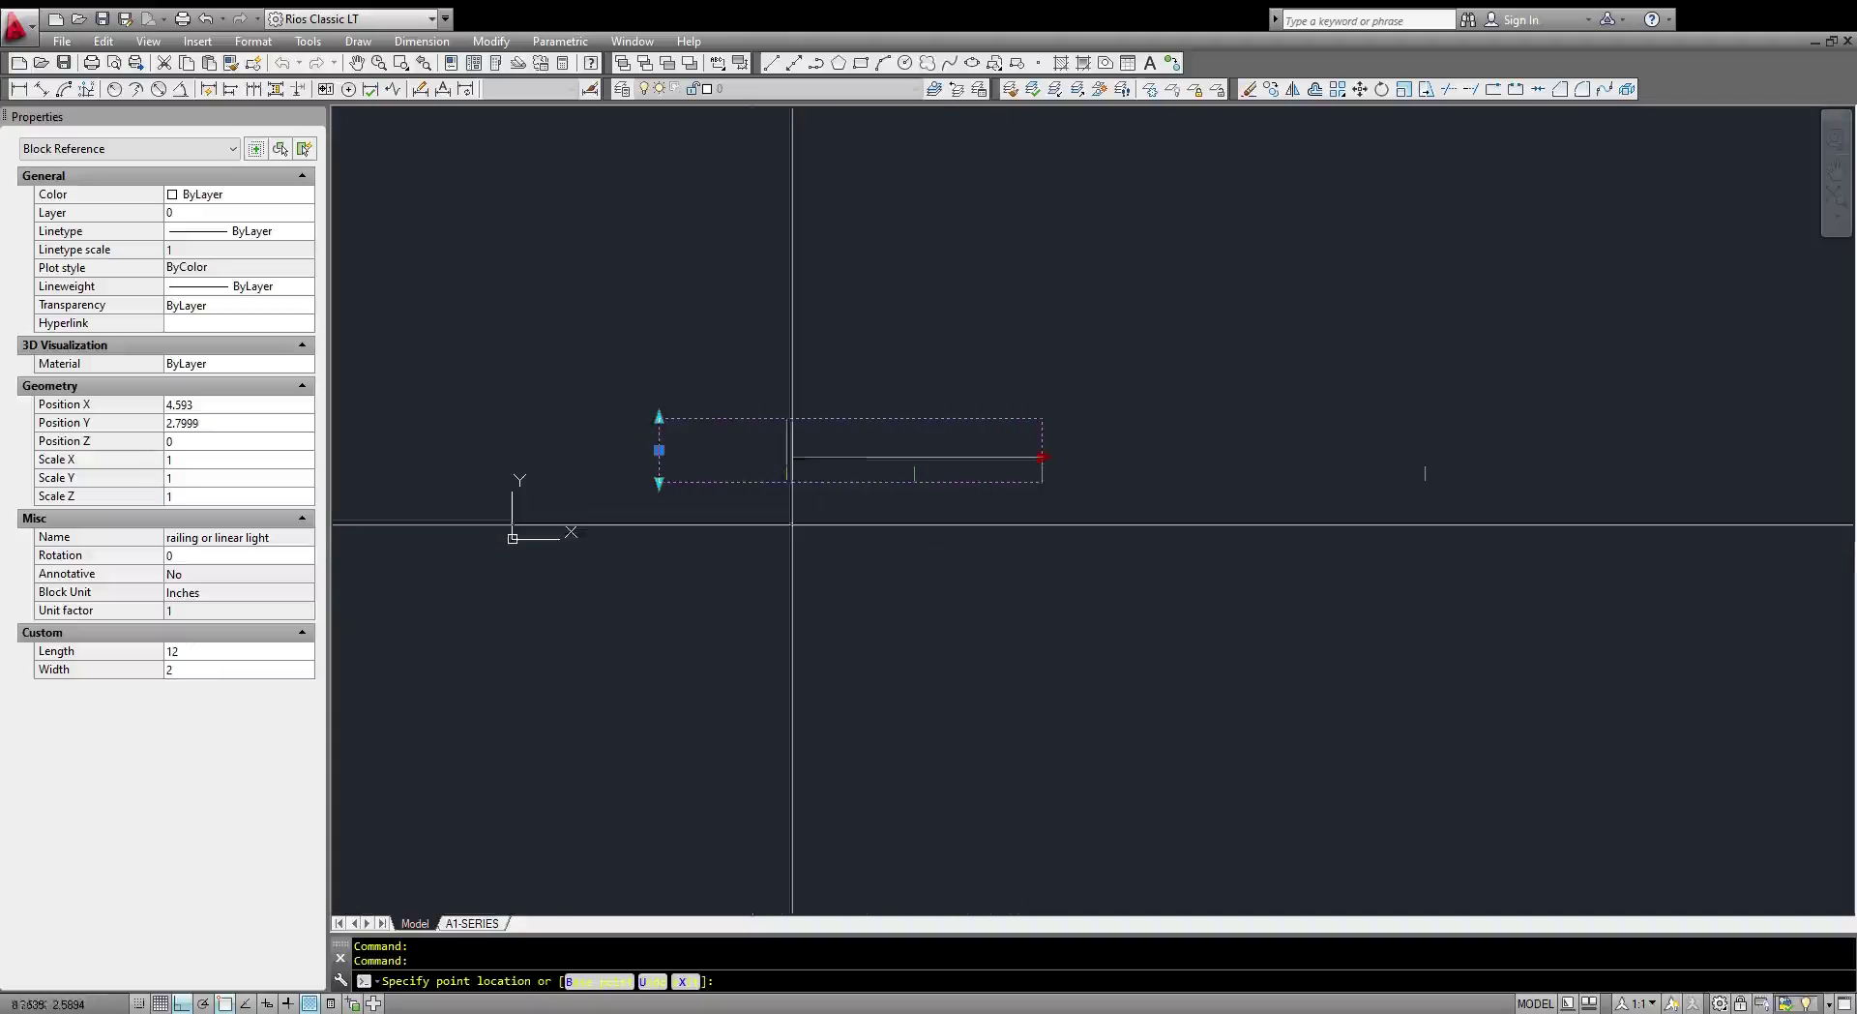
pyautogui.press('Escape')
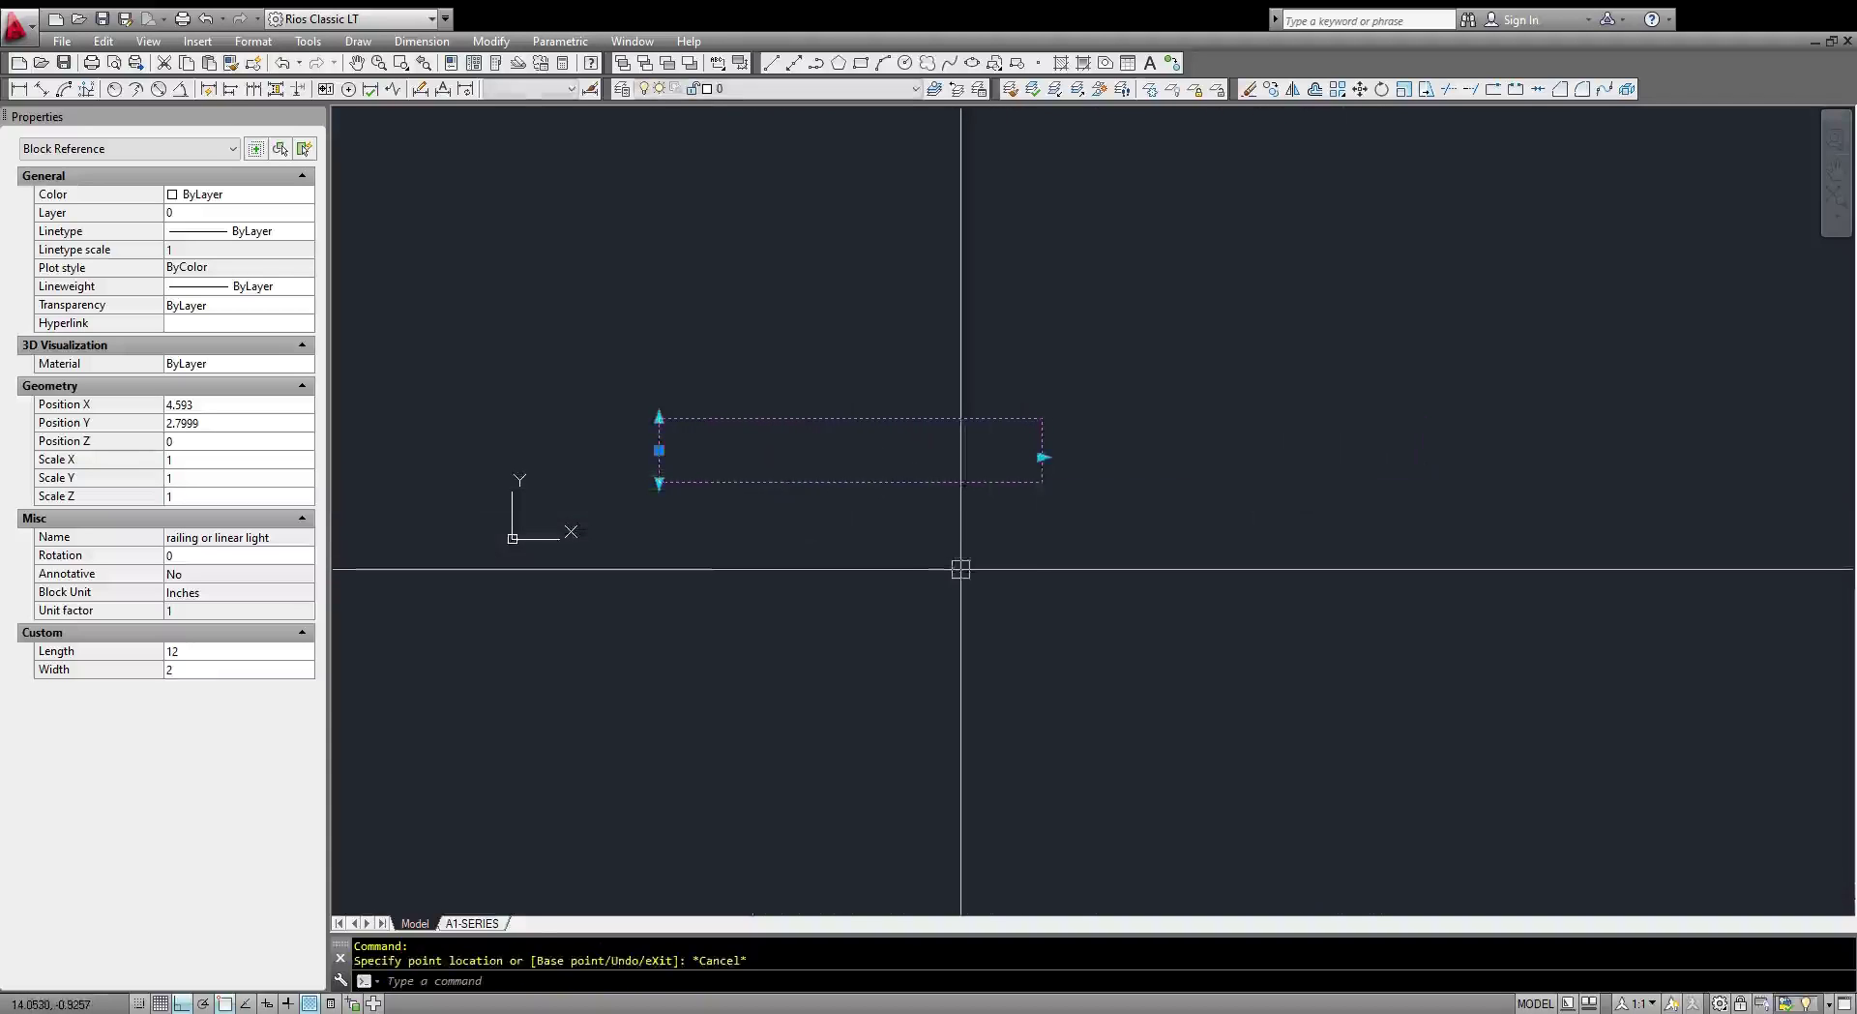
pyautogui.press('Escape')
pyautogui.moveTo(900, 513)
pyautogui.mouseDown(button='middle')
pyautogui.moveTo(1057, 601)
pyautogui.moveTo(1047, 619)
pyautogui.mouseUp(button='middle')
pyautogui.scroll(1, 1050, 600)
pyautogui.scroll(1, 1078, 648)
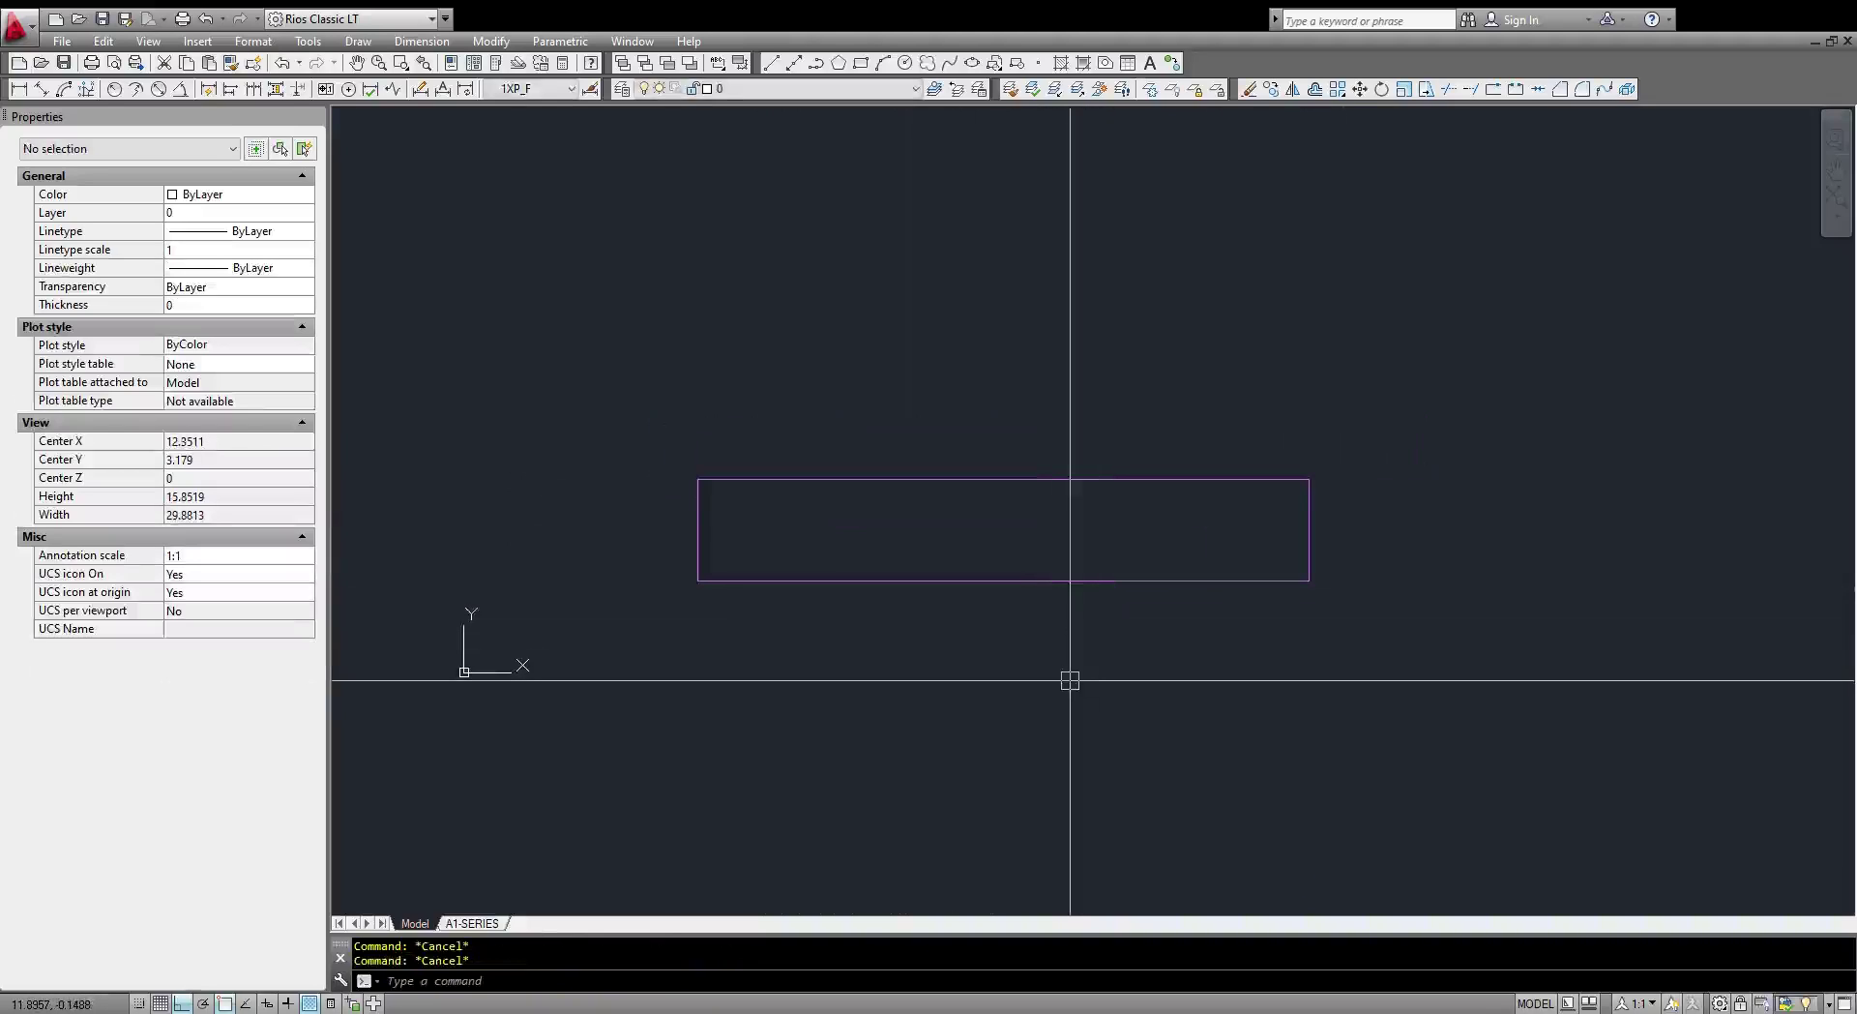